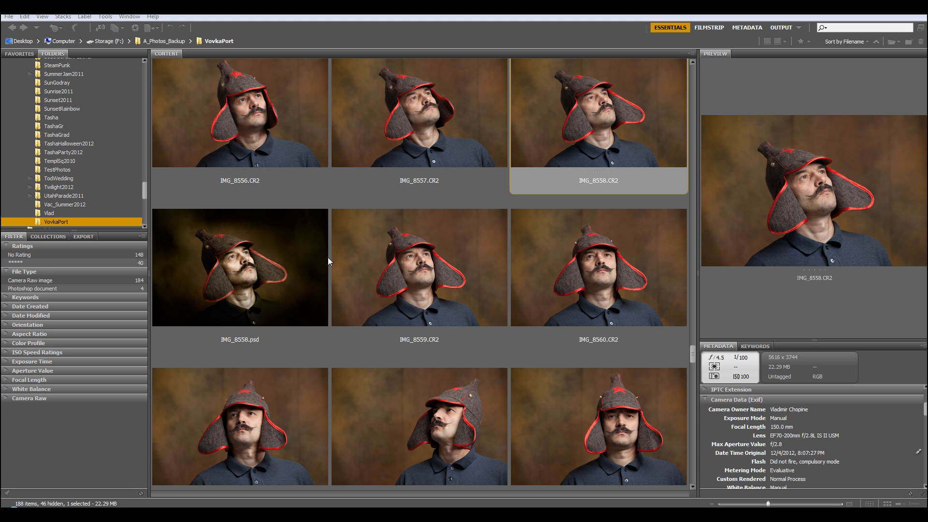
Step: Compare IMG_8558.psd with IMG_8558.CR2, review the raw file's camera data, and open IMG_8558.CR2 in Camera Raw
left_click(306, 293)
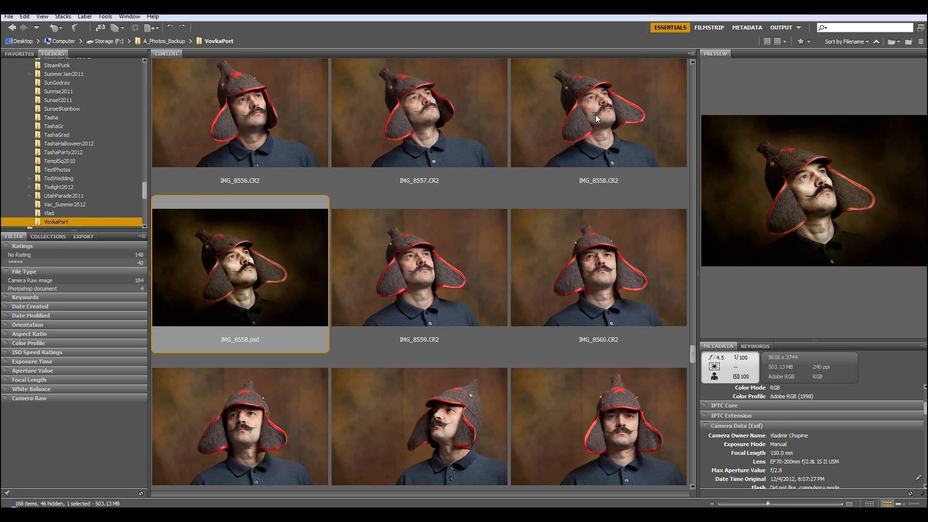
left_click(620, 109)
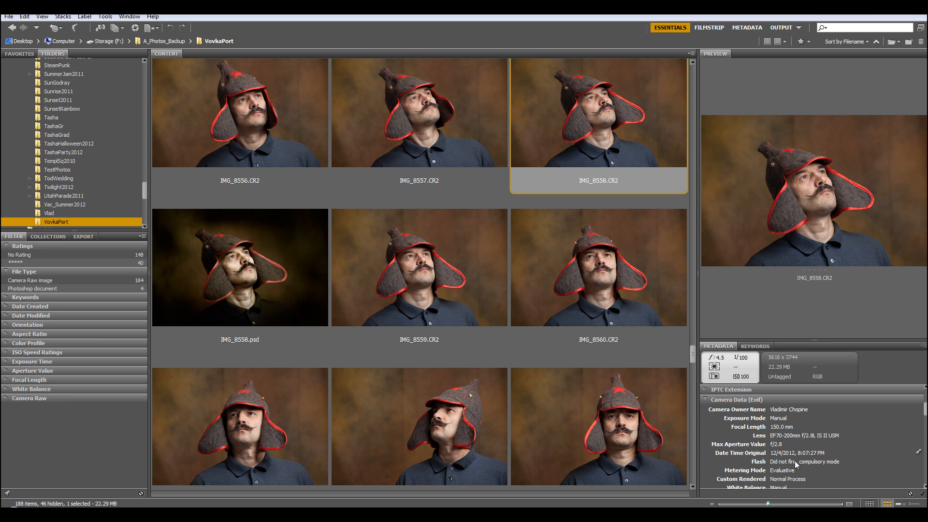
left_click_drag(925, 414, 926, 423)
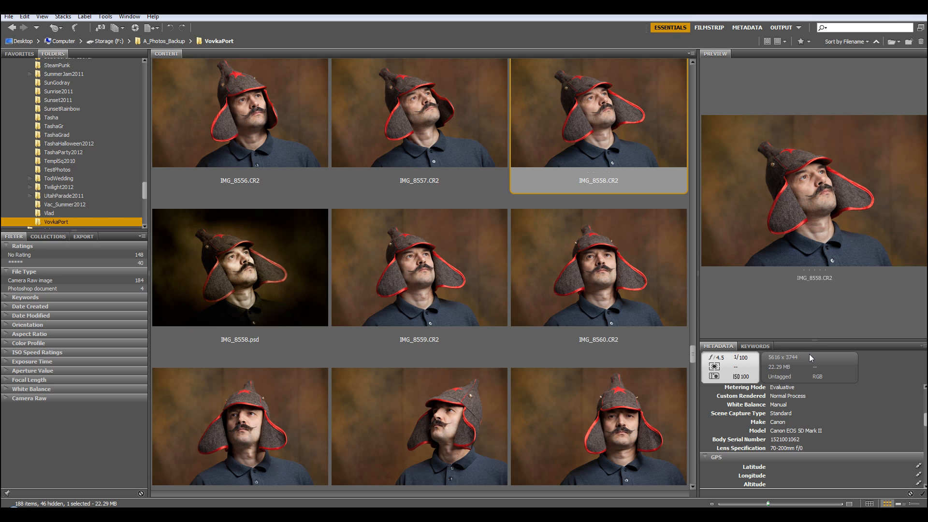
double_click(587, 127)
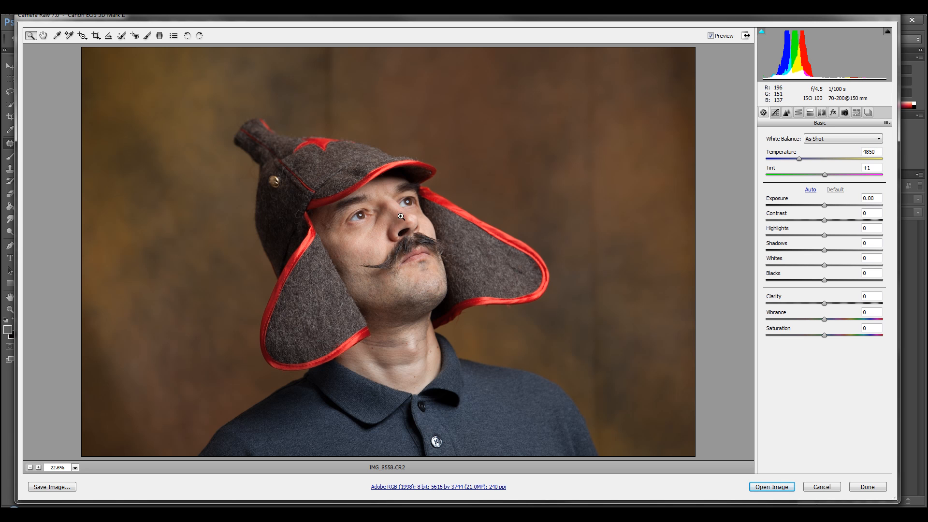
Step: Enable lens profile corrections for the photo and check the lens model choices, keeping Canon EF 70-200mm f/2.8 L IS II USM
left_click(824, 113)
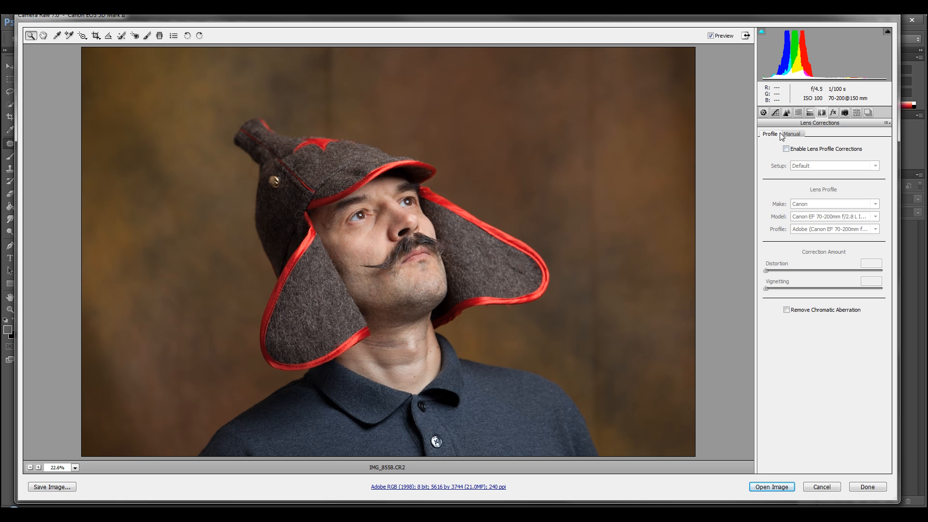
left_click(786, 149)
left_click(786, 149)
left_click(787, 149)
left_click(787, 149)
left_click(787, 148)
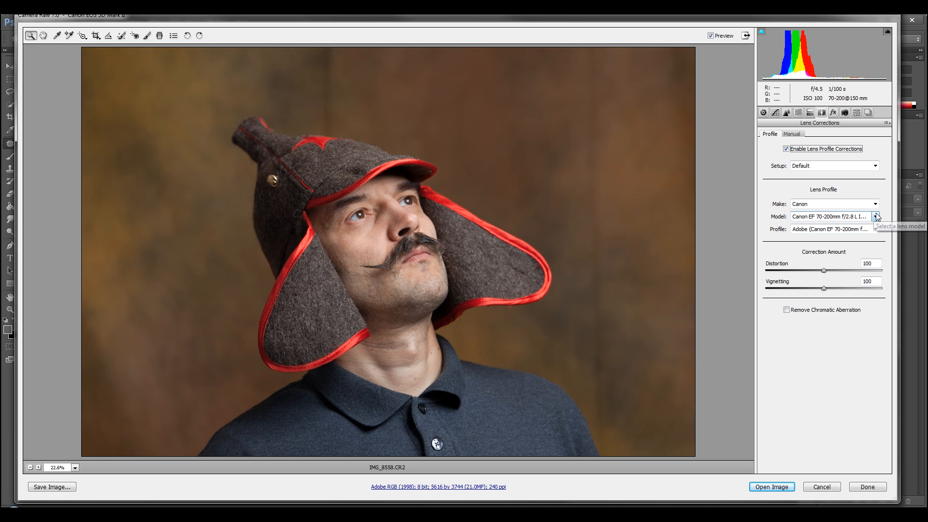
key("Return")
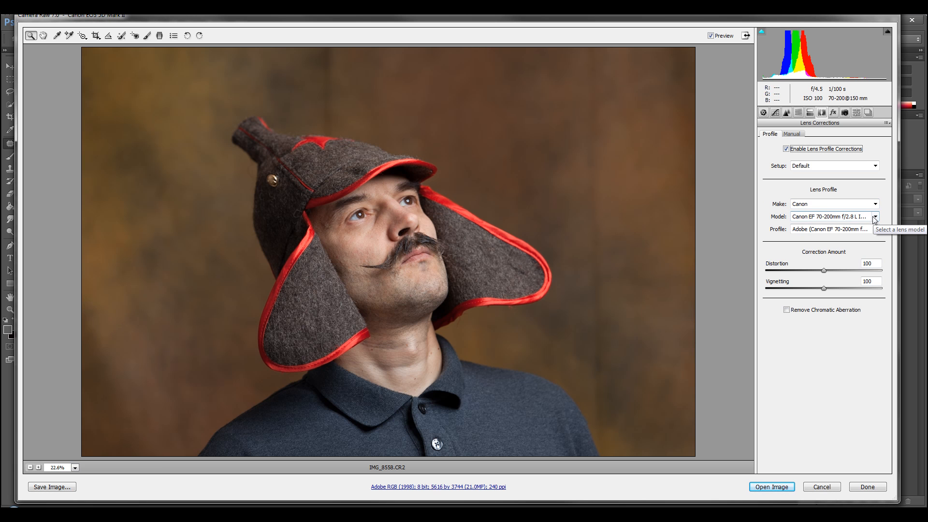
left_click(876, 217)
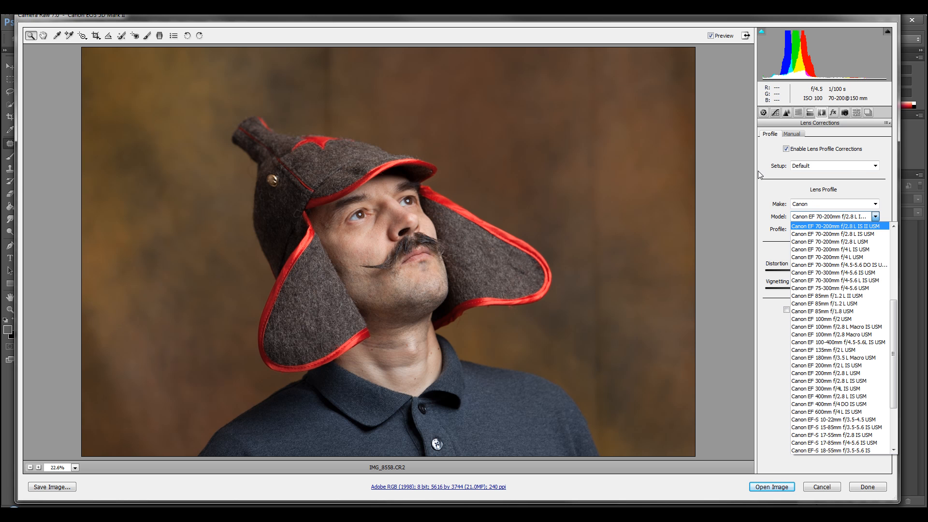
left_click(814, 202)
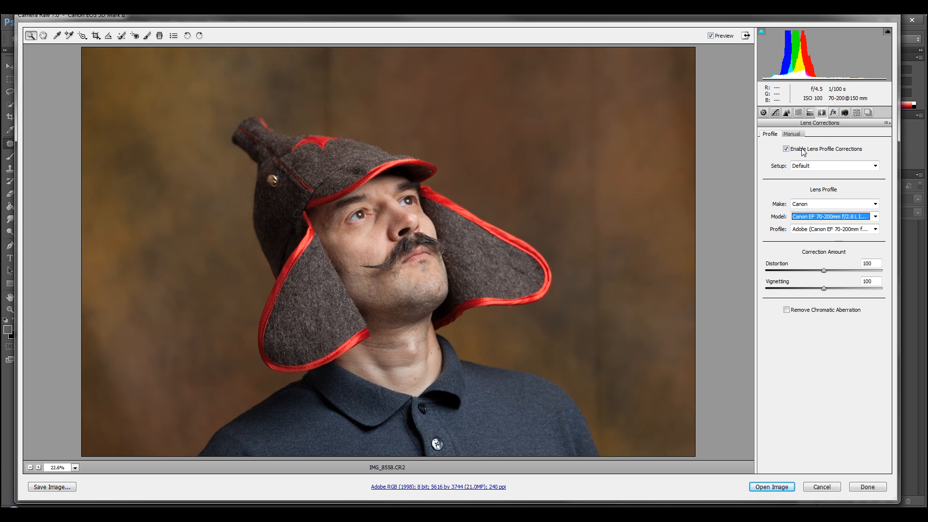
Step: Warm the white balance to a temperature of 5350 with tint -2 and raise the basic Highlights to +10
left_click(763, 112)
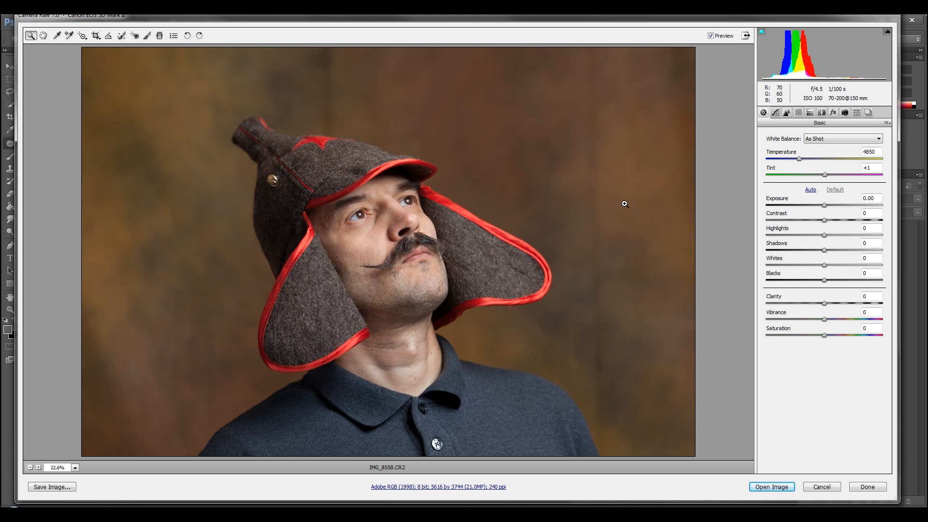
left_click_drag(799, 159, 824, 175)
left_click(804, 159)
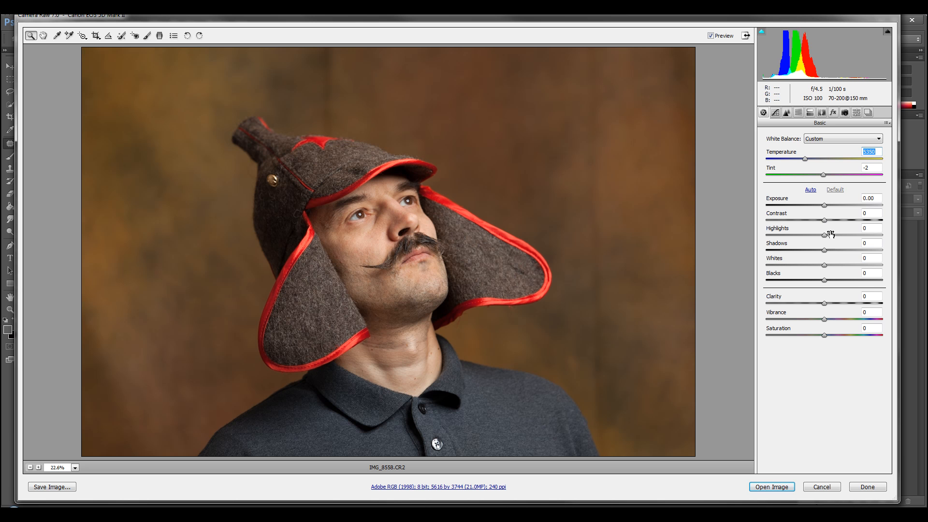
left_click_drag(827, 238, 834, 239)
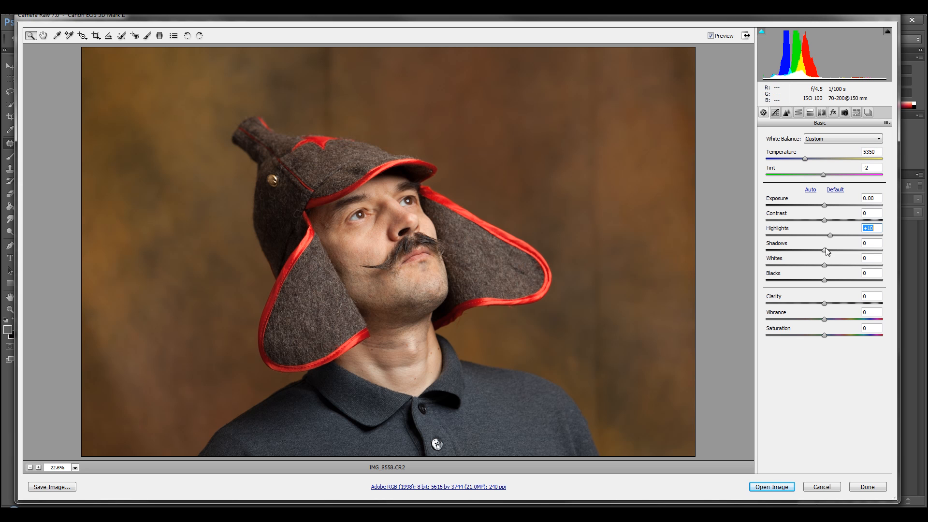
key("Tab")
Step: Add contrast with the parametric tone curve: Highlights +9, Lights +10, Darks -3 and Shadows about -7
left_click(779, 114)
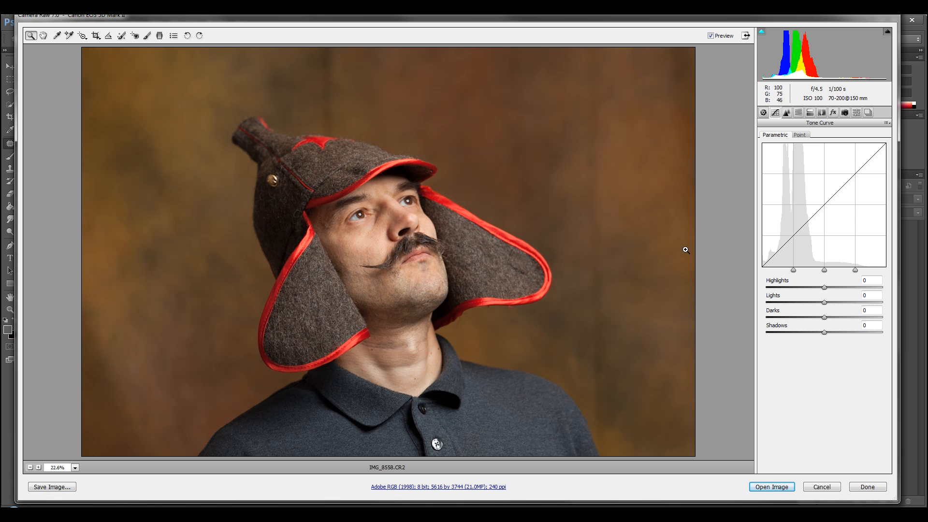
left_click_drag(825, 332, 827, 309)
left_click(829, 302)
left_click(830, 287)
left_click(830, 302)
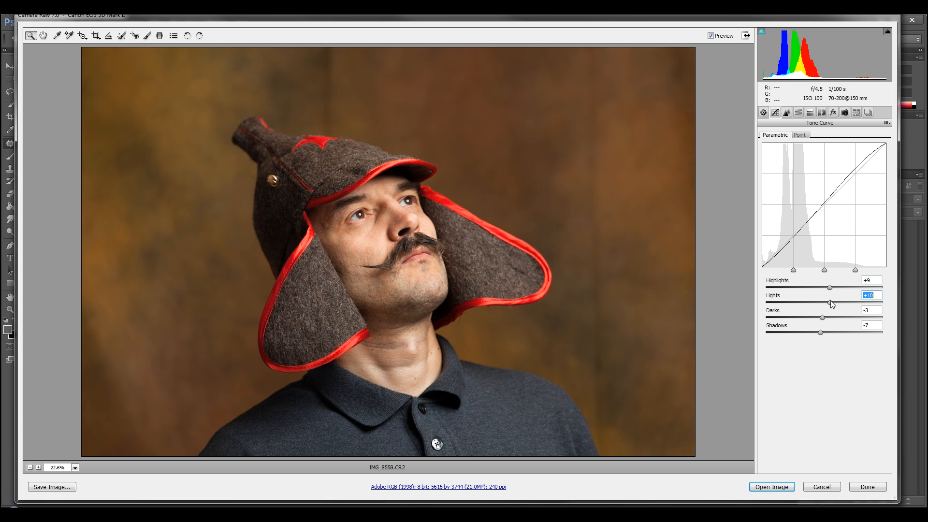
left_click(819, 333)
Step: Brighten the skin tones by setting the Oranges luminance to +8
left_click(787, 111)
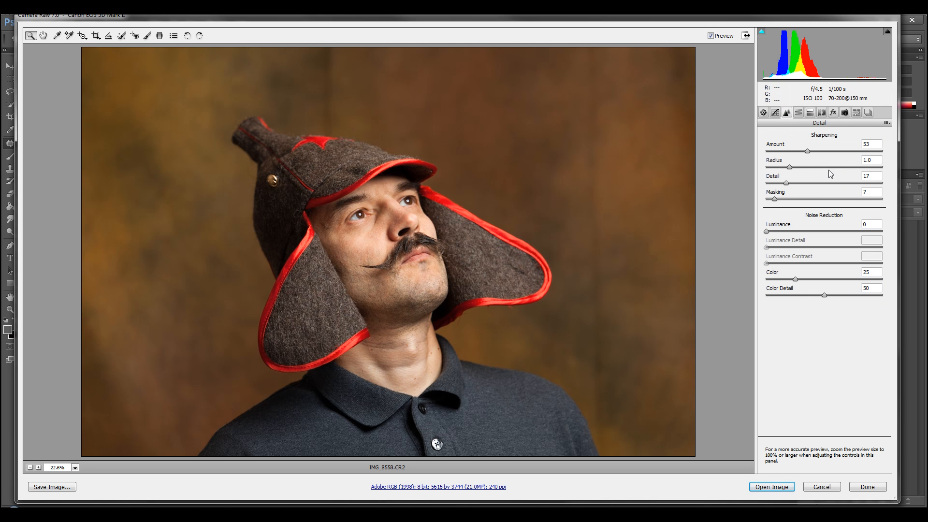
left_click(798, 112)
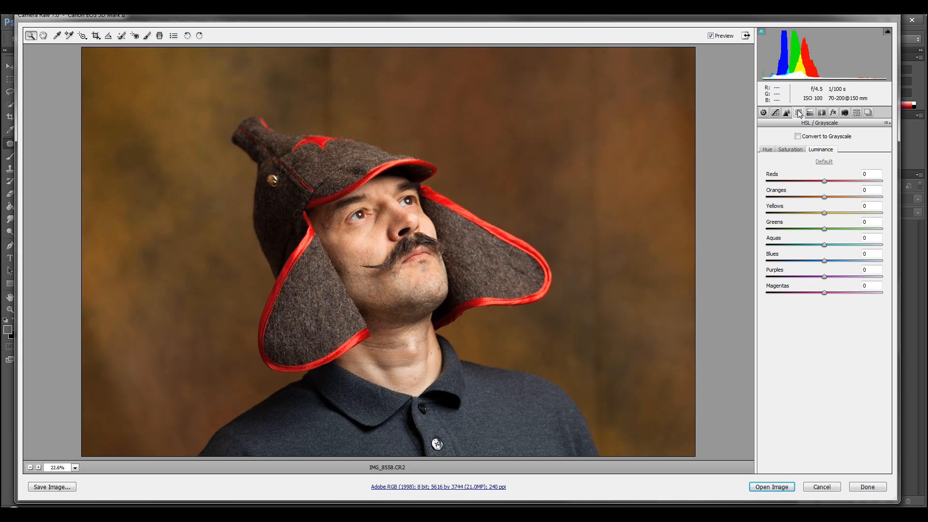
left_click_drag(827, 197, 830, 198)
Step: Sharpen the photo with Amount 135, Detail 14 and Masking 9, checking the eyes and hat at 100% view
left_click_drag(331, 183, 395, 231)
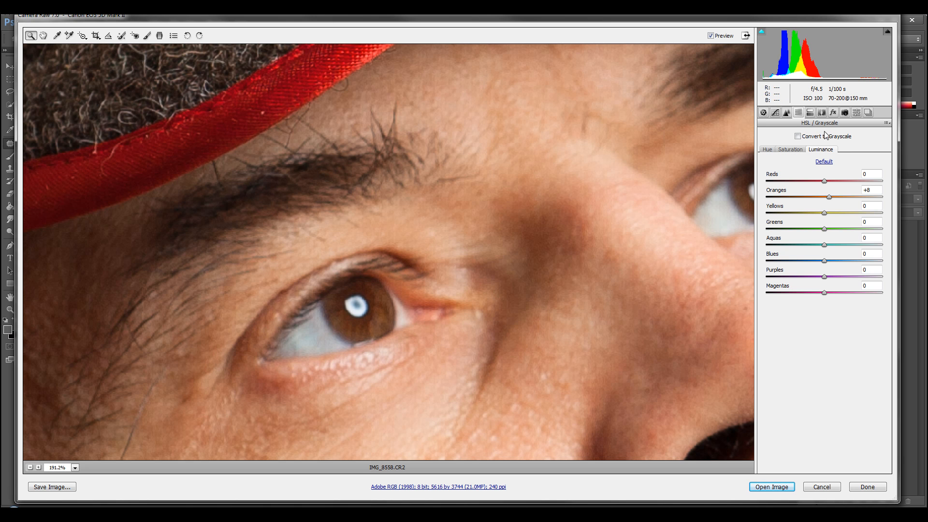
left_click(787, 112)
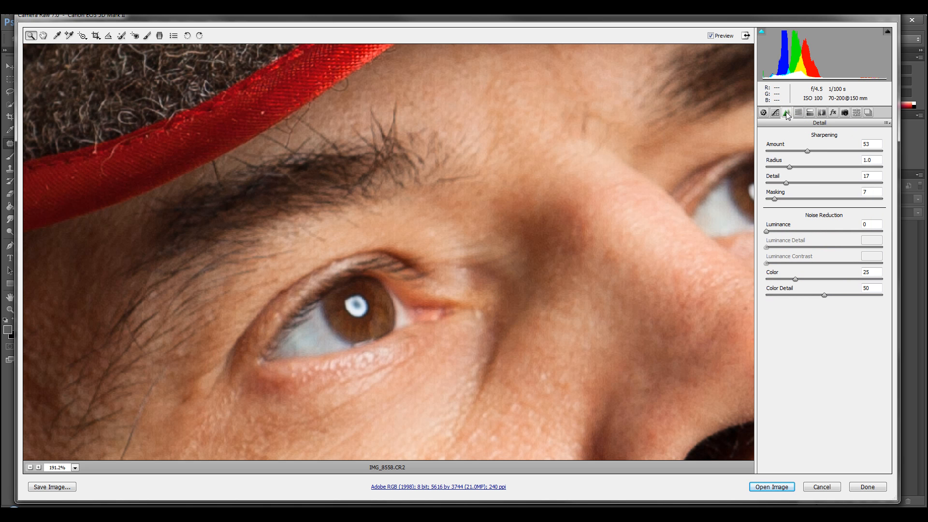
left_click_drag(808, 152, 903, 150)
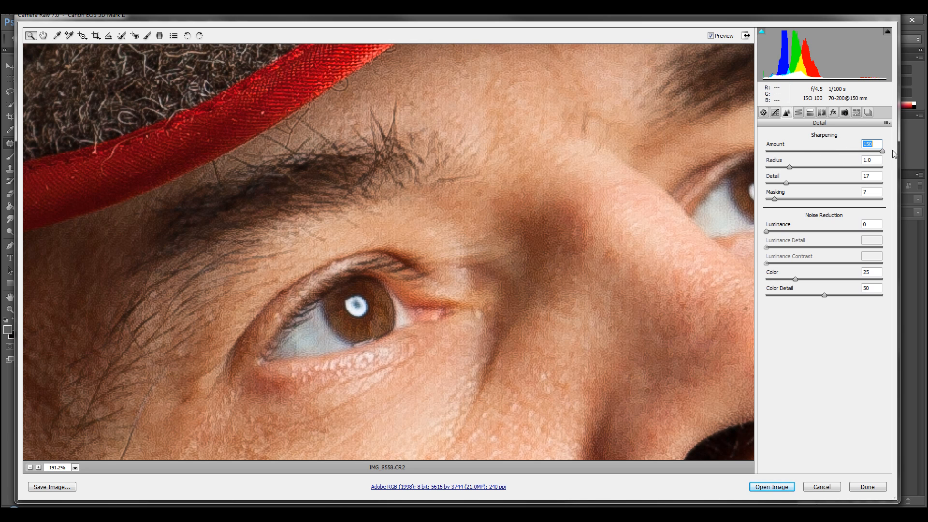
left_click_drag(879, 151, 869, 150)
left_click_drag(786, 185, 777, 198)
left_click(75, 467)
left_click(77, 405)
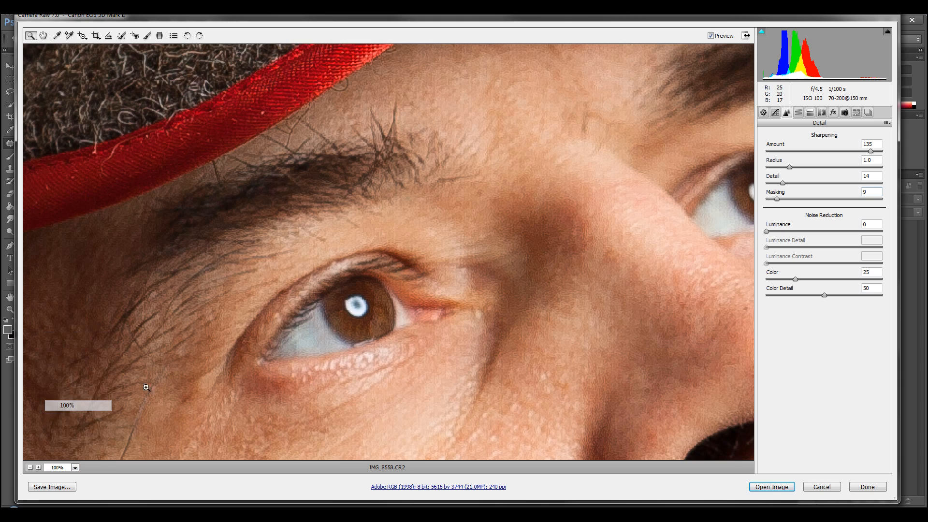
scroll(410, 250, "up", 3)
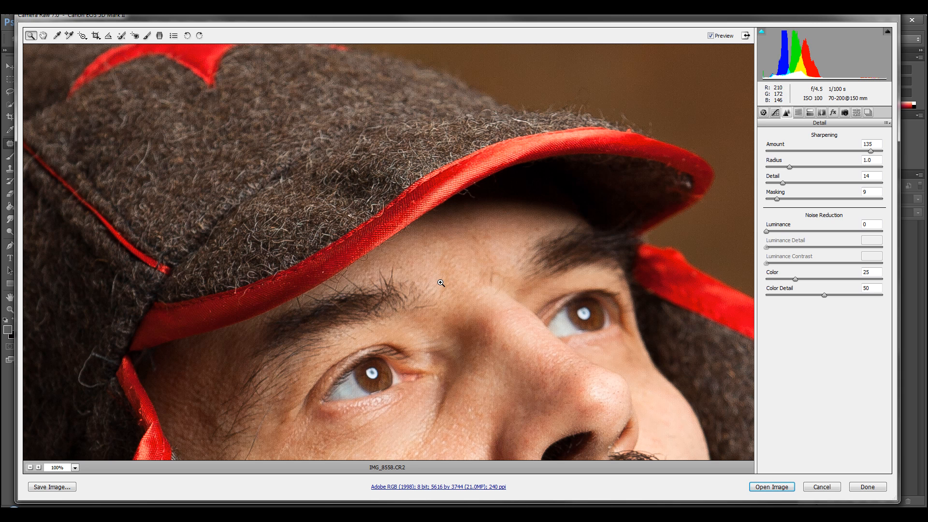
Step: Open the adjusted raw photo in Photoshop as a Smart Object and activate the Move tool
left_click(799, 113)
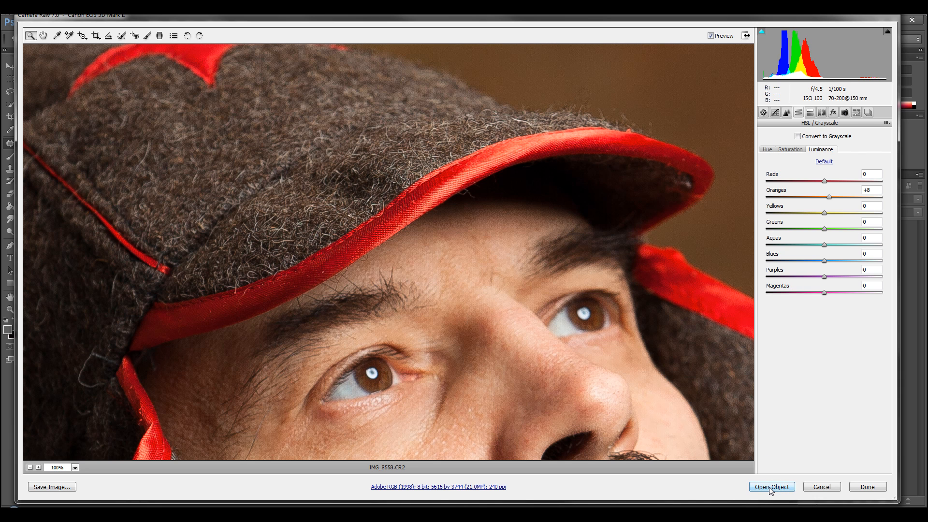
left_click(772, 487)
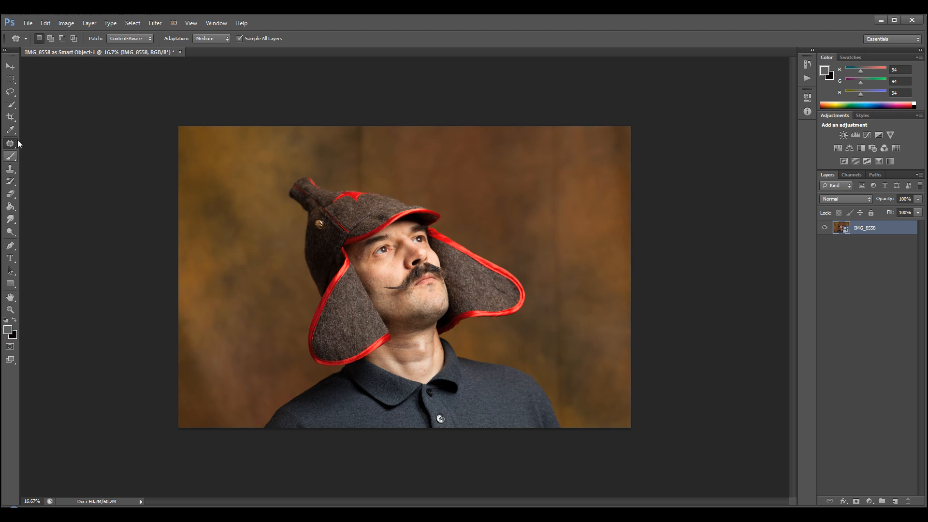
left_click(10, 66)
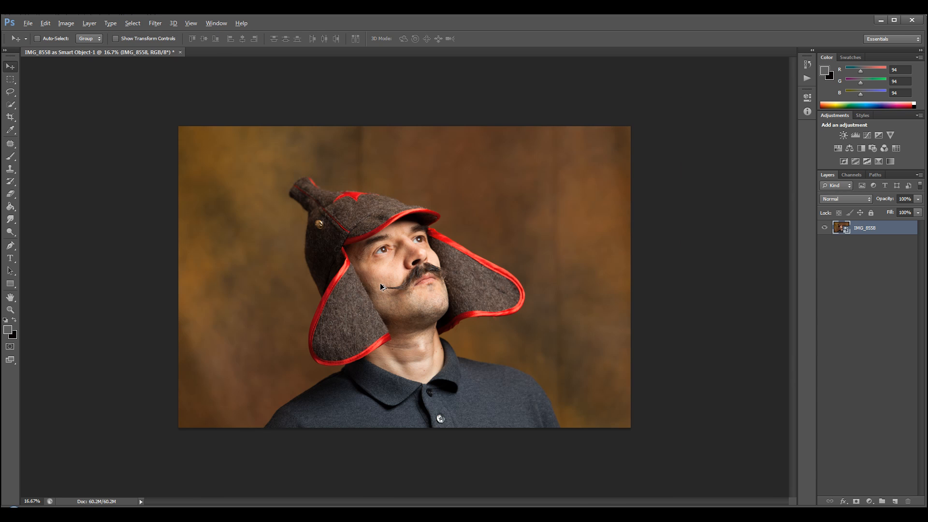
Step: Examine the skin, stray hairs and blemishes on the neck and face up close, and return to the whole portrait
scroll(380, 284, "up", 5)
scroll(422, 429, "up", 14)
key("alt")
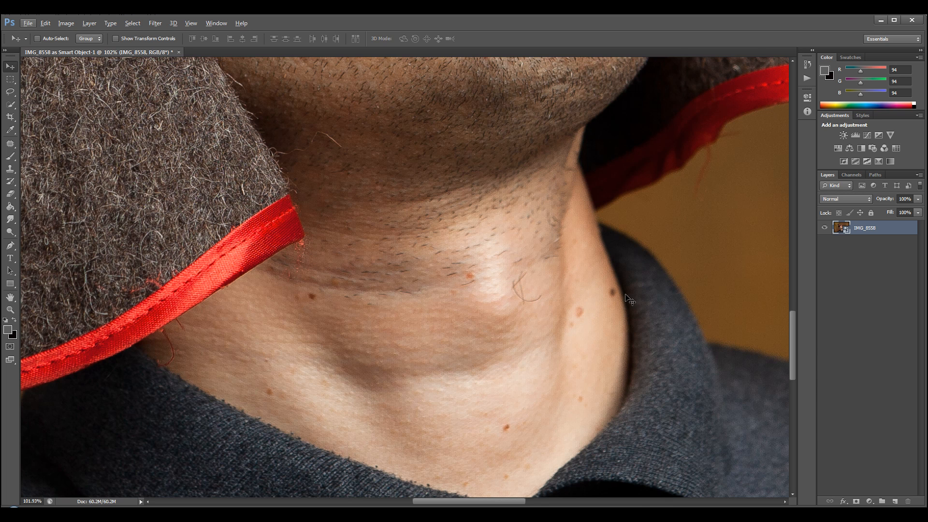
scroll(468, 305, "up", 5)
scroll(468, 303, "up", 5)
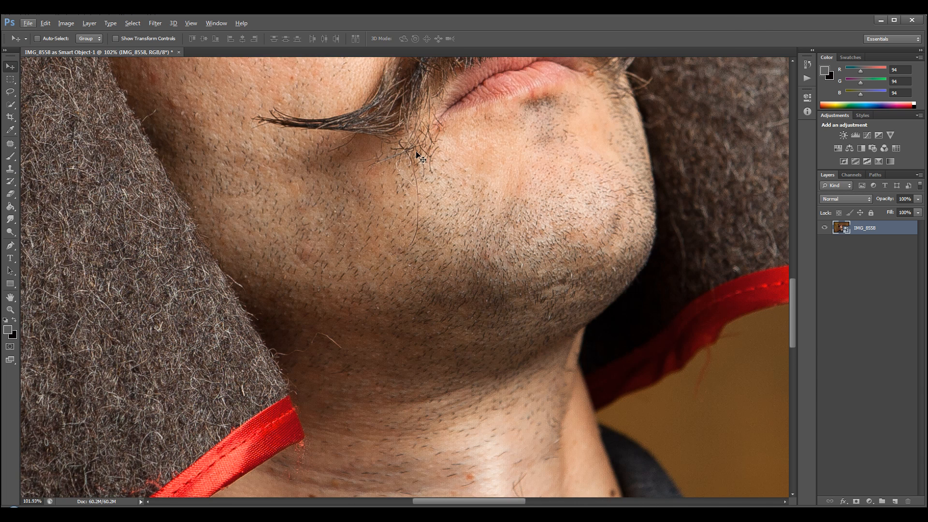
scroll(430, 257, "down", 6)
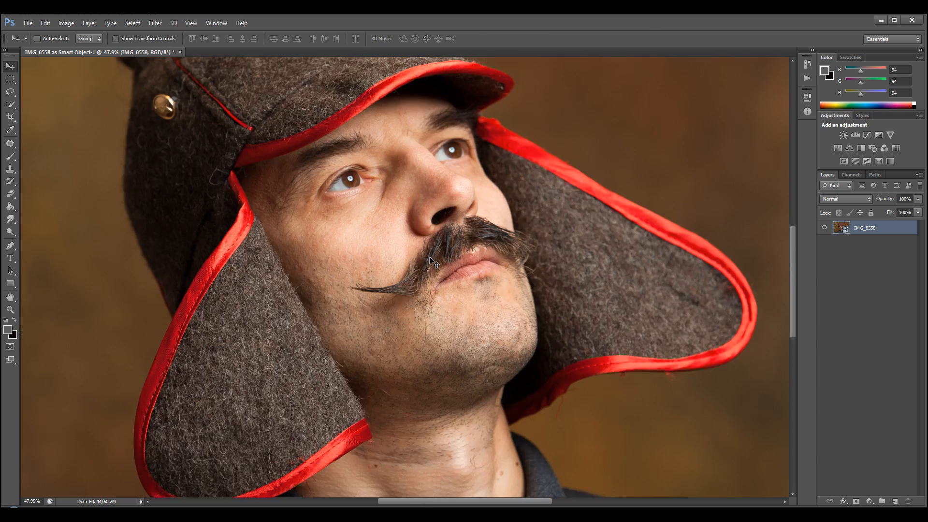
scroll(599, 143, "down", 2)
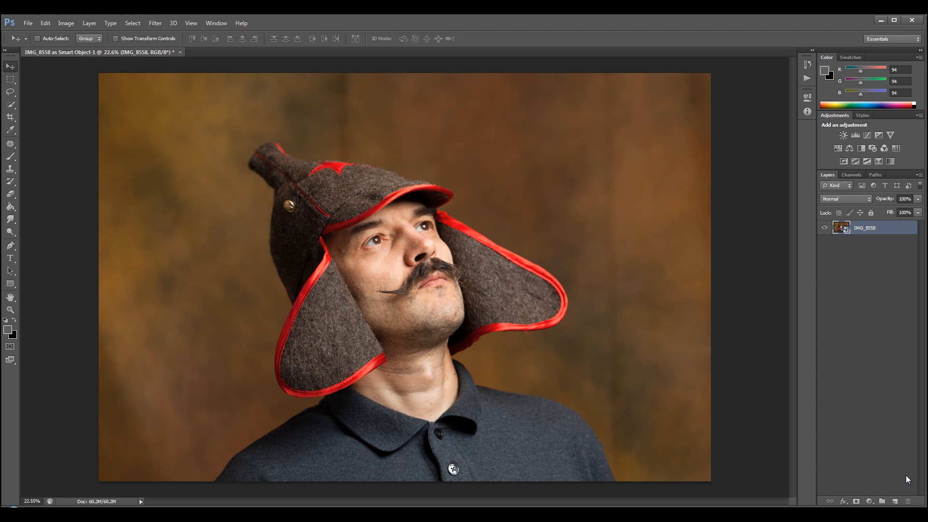
Step: On a new empty layer, patch out the vertical backdrop creases beside the man and above the hat with the Content-Aware Patch tool
left_click(895, 502)
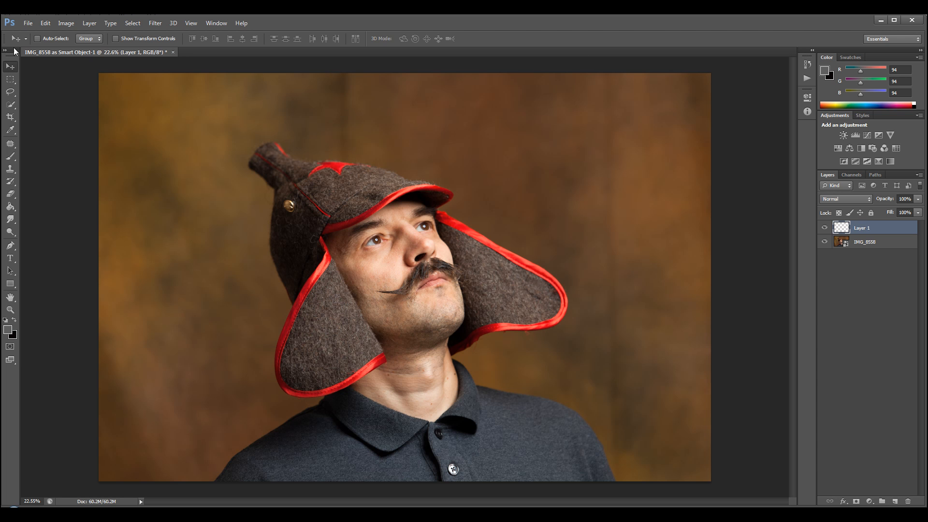
left_click(10, 145)
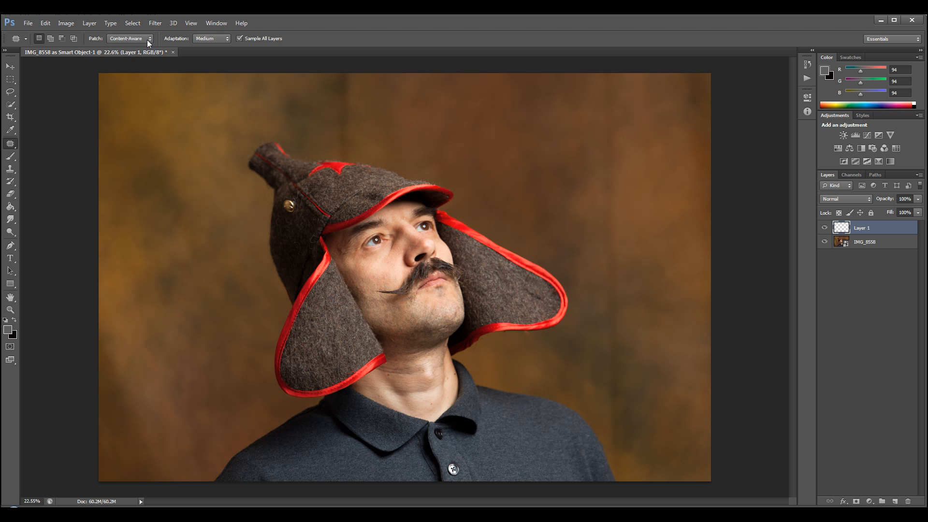
mouse_move(618, 72)
left_mouse_down()
mouse_move(617, 315)
mouse_move(626, 381)
mouse_move(610, 394)
mouse_move(589, 99)
mouse_move(597, 74)
mouse_move(620, 83)
left_mouse_up()
left_click_drag(624, 137, 634, 132)
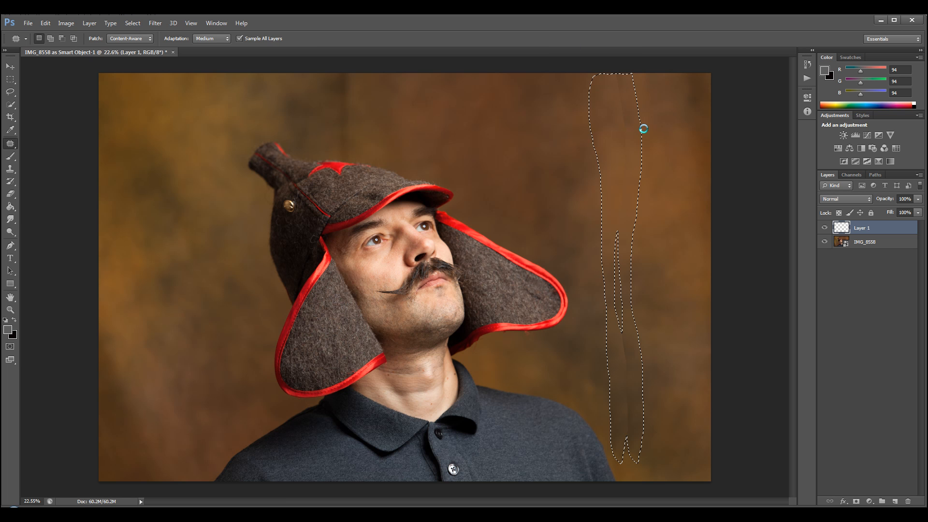
key("ctrl+d")
left_click_drag(630, 376, 595, 291)
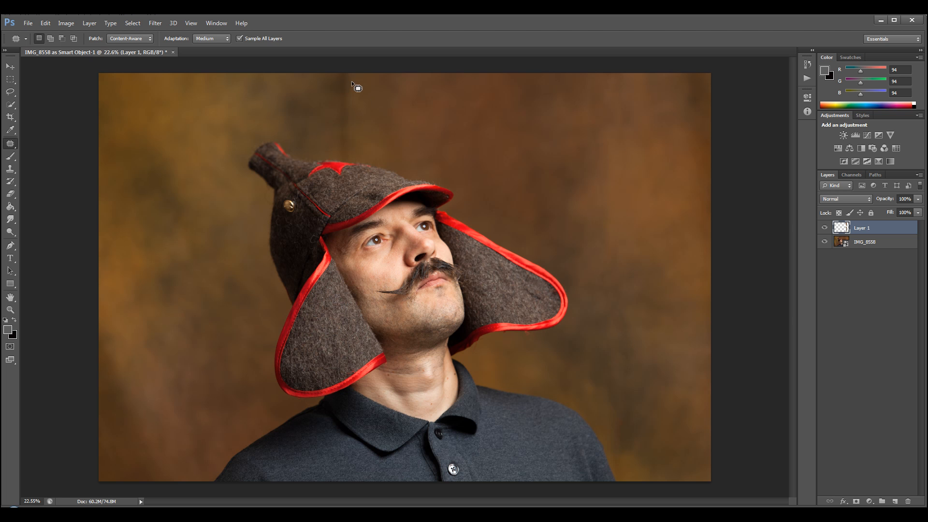
mouse_move(355, 144)
left_mouse_down()
mouse_move(354, 160)
mouse_move(338, 158)
mouse_move(332, 93)
mouse_move(350, 73)
mouse_move(360, 105)
left_mouse_up()
key("ctrl+d")
Step: Set up the Healing Brush for the neck in Normal mode, sampling from Current & Below
scroll(413, 382, "up", 6)
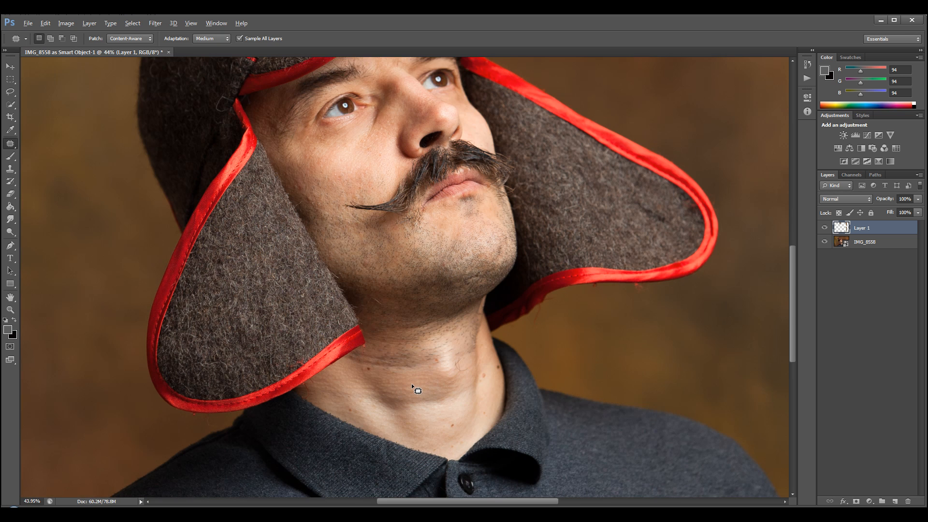
scroll(415, 385, "up", 2)
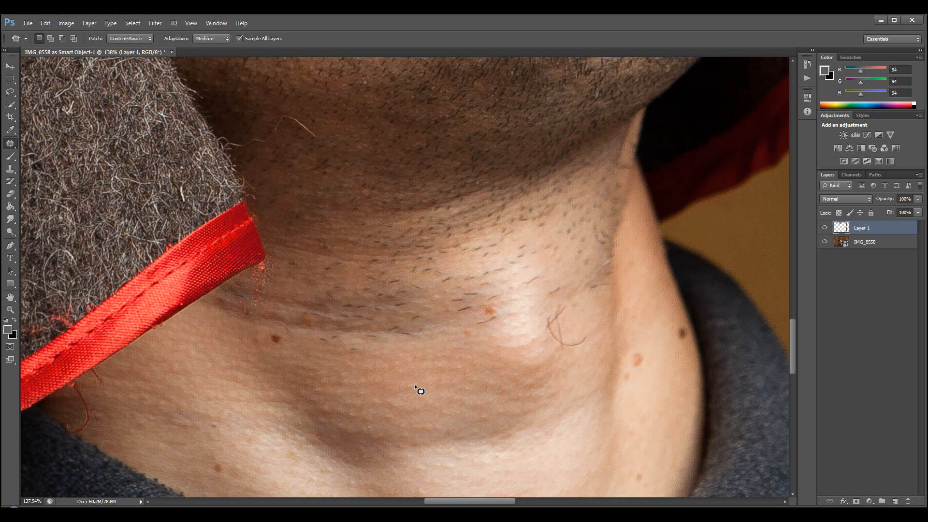
scroll(295, 355, "up", 1)
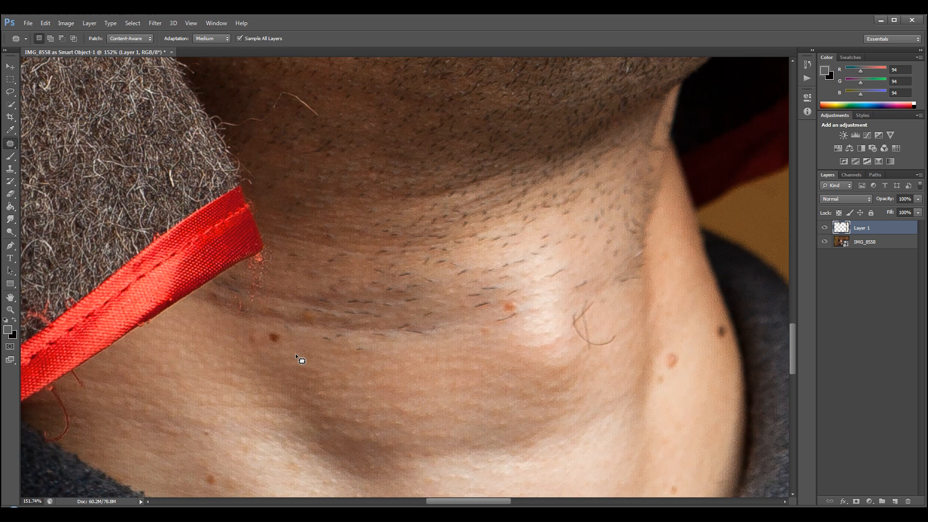
right_click(13, 145)
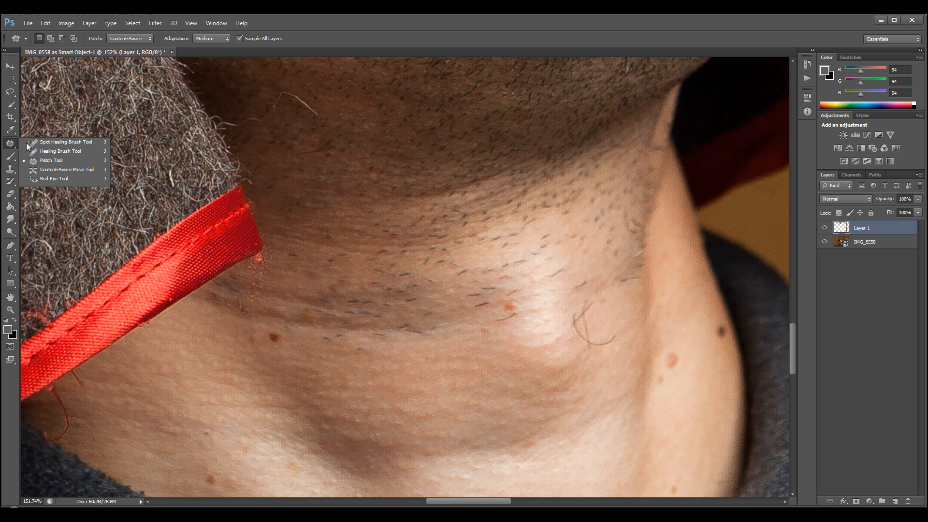
left_click(60, 151)
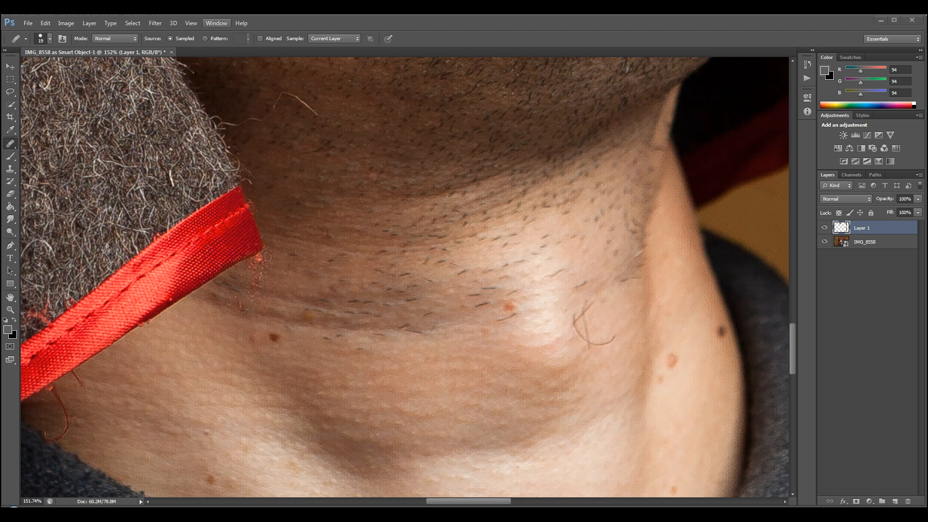
left_click(136, 38)
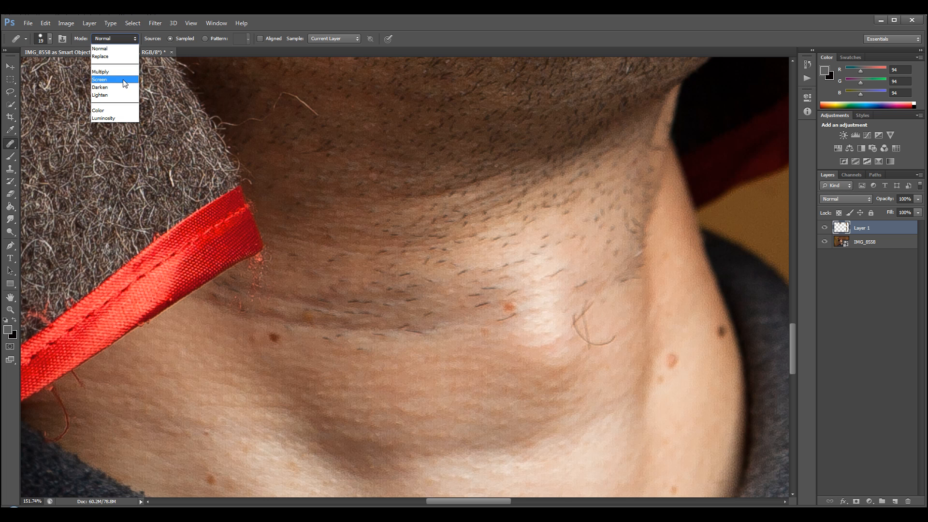
left_click(123, 50)
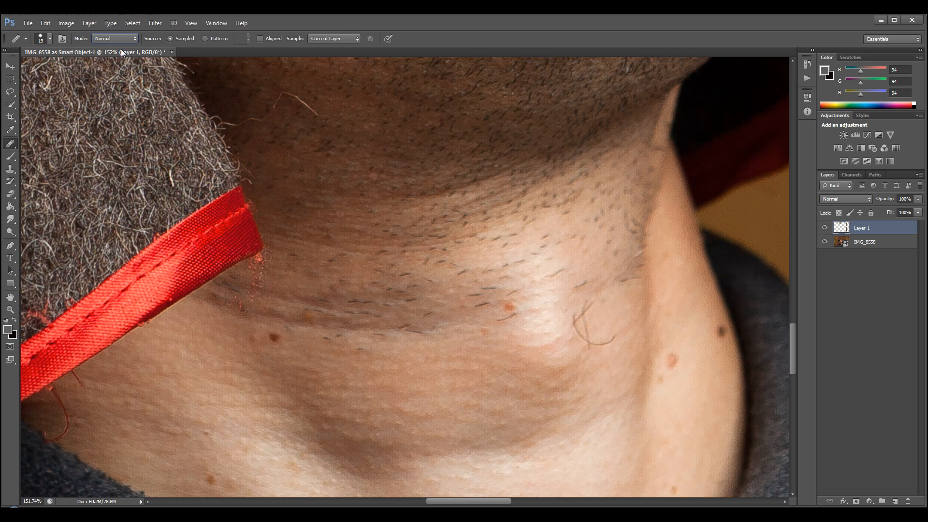
left_click(355, 41)
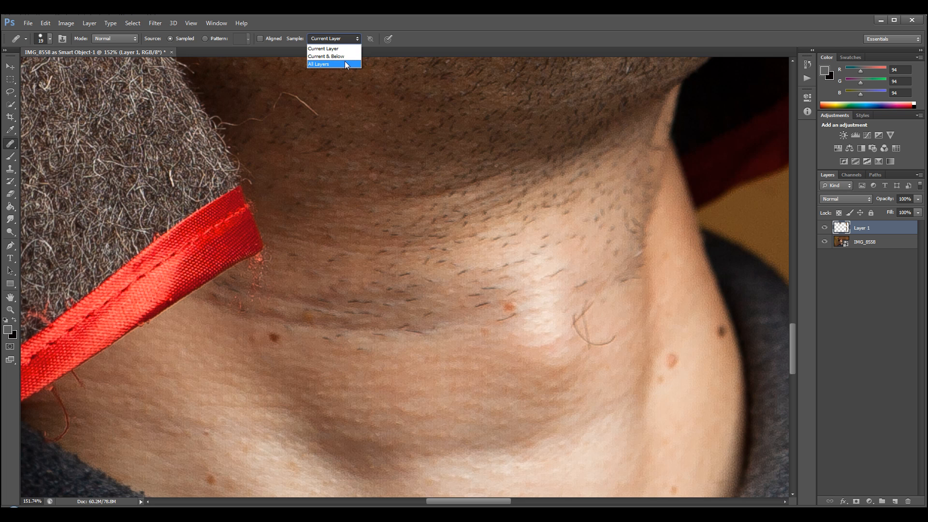
left_click(346, 57)
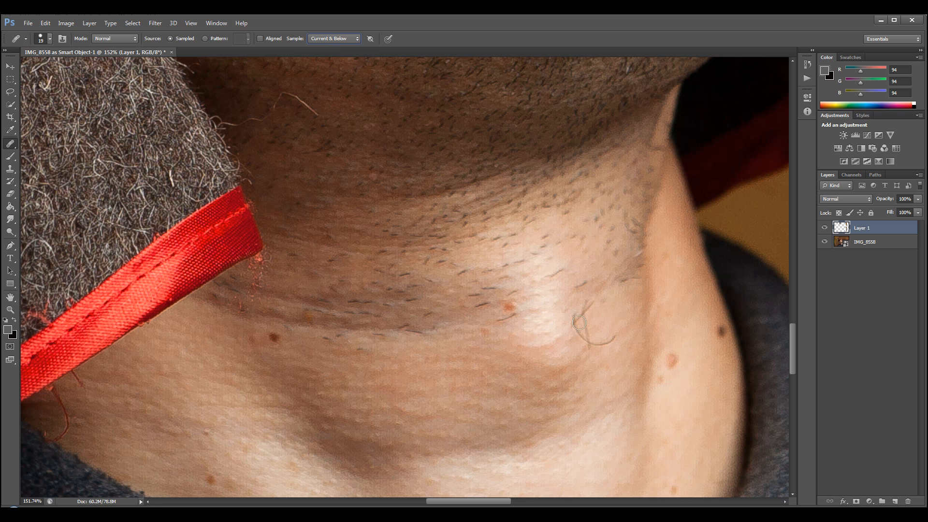
Step: Heal the moles and reddish spots across the middle and side of the neck, sampling clean skin beside them
left_click(274, 337)
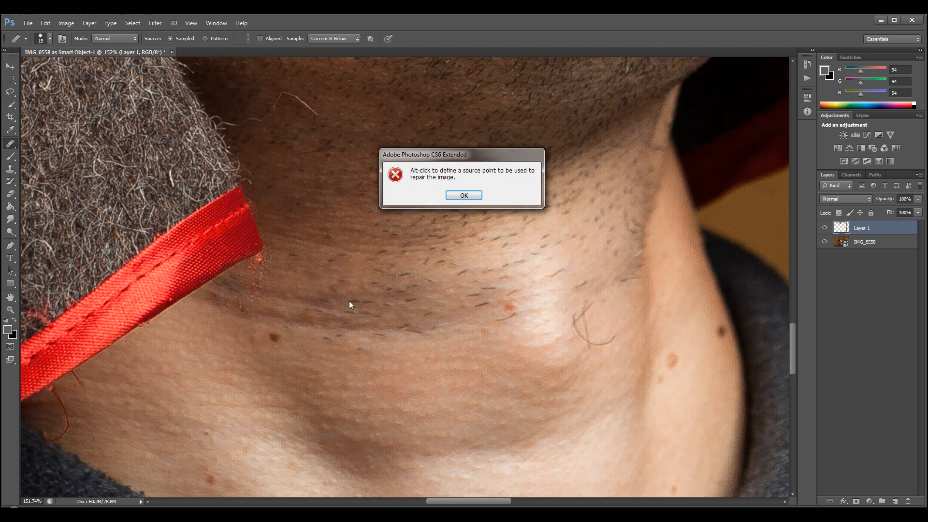
left_click(460, 199)
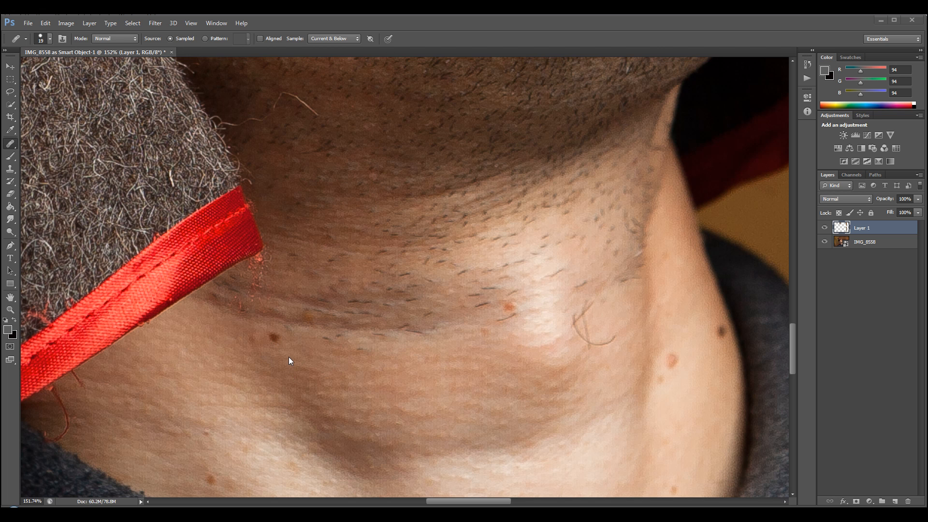
left_click(270, 355, "alt")
left_click(274, 338)
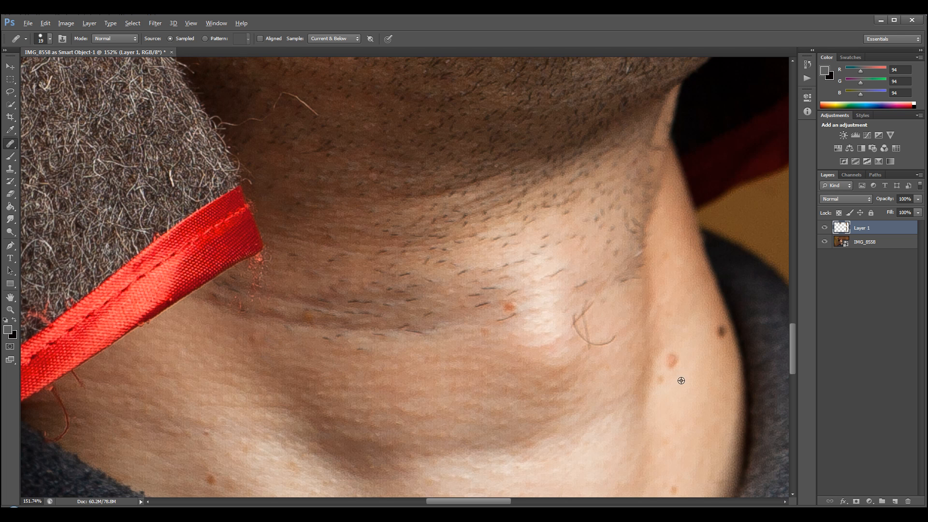
left_click(677, 371, "alt")
left_click(671, 358)
left_click(719, 335)
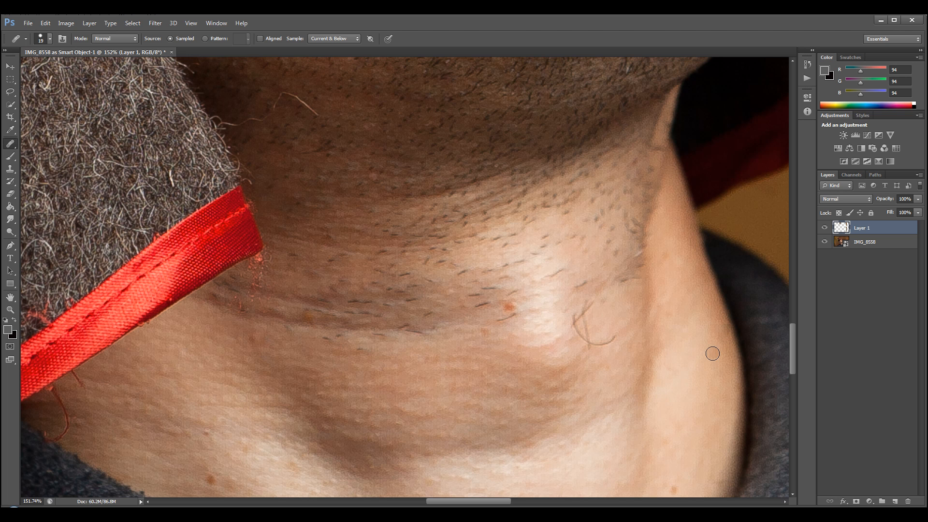
left_click(699, 349, "alt")
left_click_drag(721, 331, 726, 330)
left_click(510, 307)
Step: Heal the small brown spots on the lower neck above the shirt collar using nearby clean skin
scroll(543, 367, "down", 3)
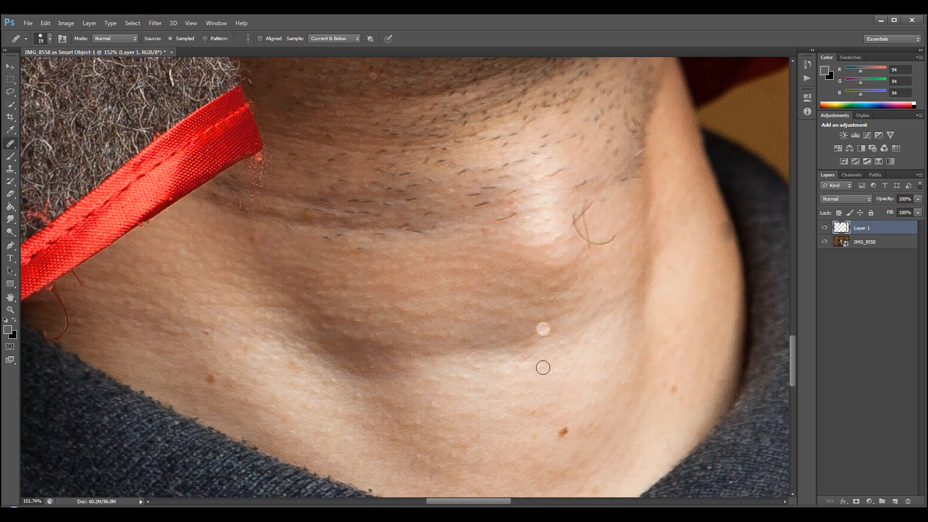
scroll(542, 368, "up", 1)
left_click(562, 363)
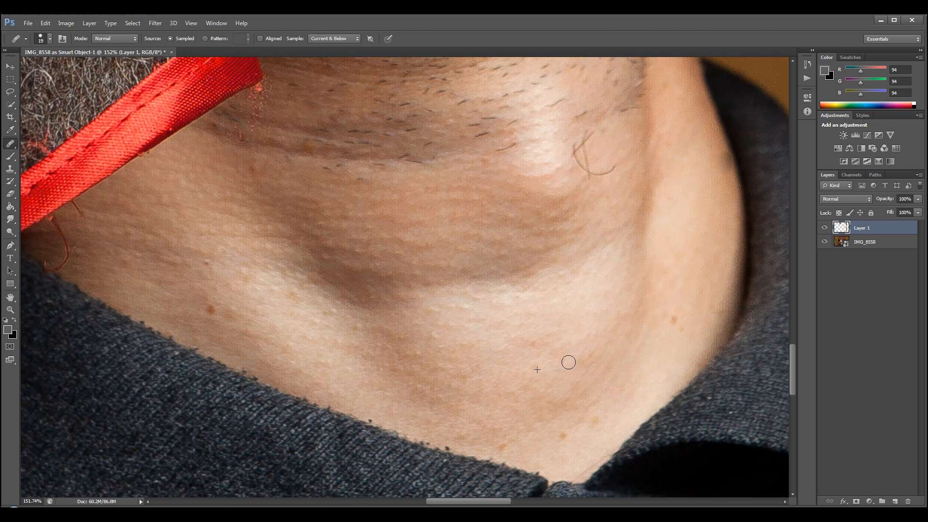
left_click(674, 319)
left_click(661, 369)
left_click(546, 430, "alt")
left_click(561, 437)
left_click(605, 416, "alt")
left_click(598, 422)
left_click(496, 428, "alt")
left_click(503, 447)
left_click(192, 295, "alt")
left_click(208, 308)
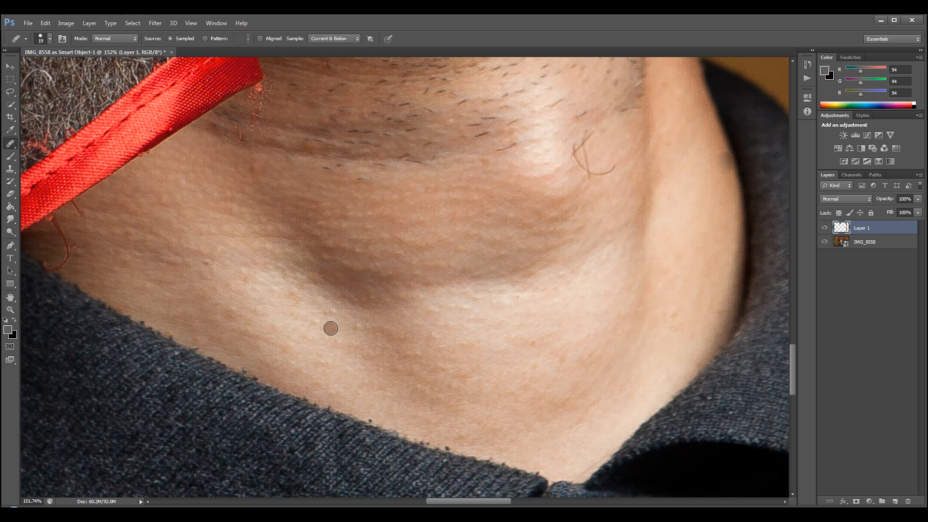
Step: Heal away the curled stray hair on the bright area of the neck, sampling the skin beside it
scroll(329, 327, "up", 3)
scroll(330, 328, "up", 2)
scroll(331, 390, "up", 2)
left_click(606, 334)
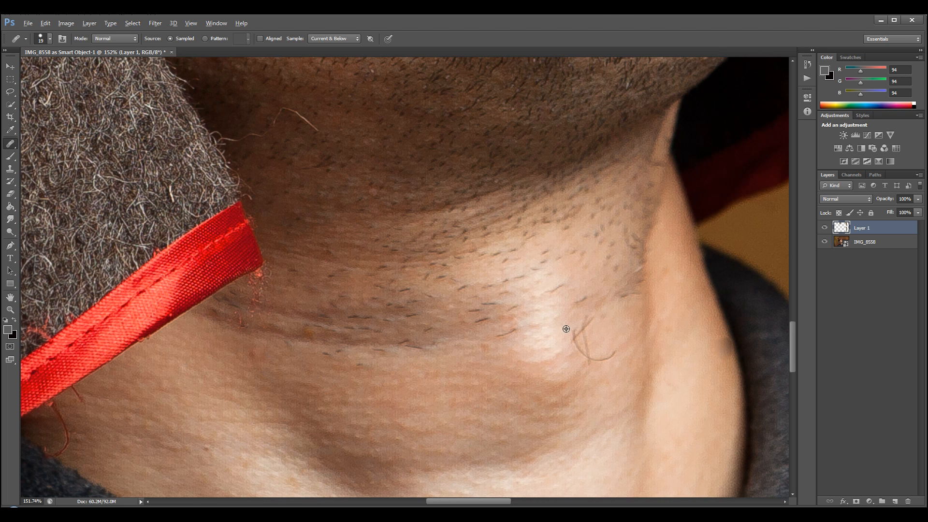
left_click(553, 344, "alt")
mouse_move(575, 336)
left_mouse_down()
mouse_move(587, 355)
mouse_move(610, 360)
left_mouse_up()
left_click(568, 356, "alt")
left_click(561, 321, "alt")
left_click_drag(585, 321, 587, 318)
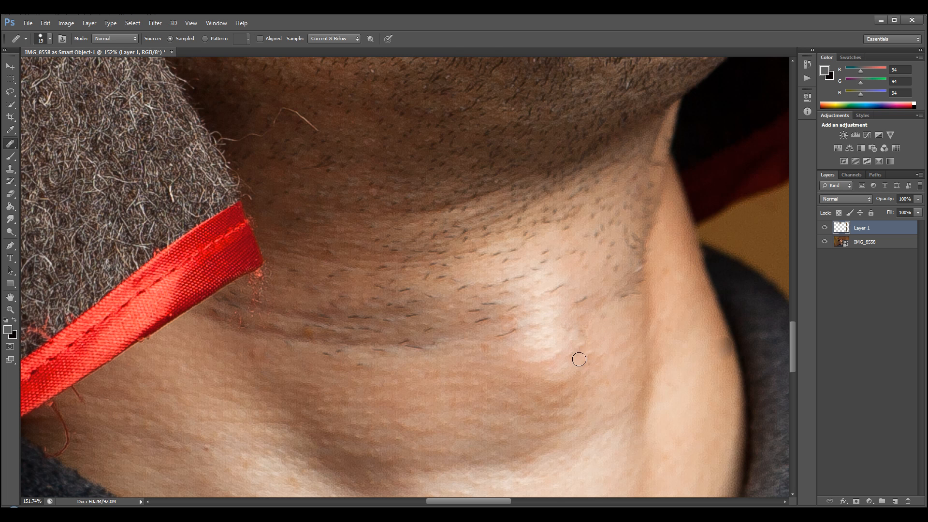
Step: Remove the long stray hair hanging from the moustache over the chin with the Healing Brush at size 10
scroll(454, 302, "up", 10)
scroll(456, 303, "up", 3)
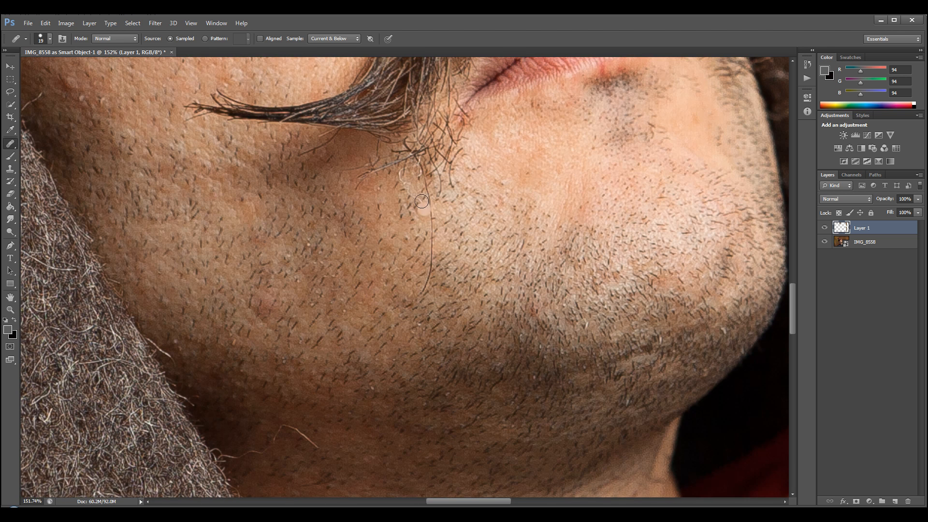
scroll(396, 236, "up", 1)
left_click(397, 236, "alt")
key("bracketleft")
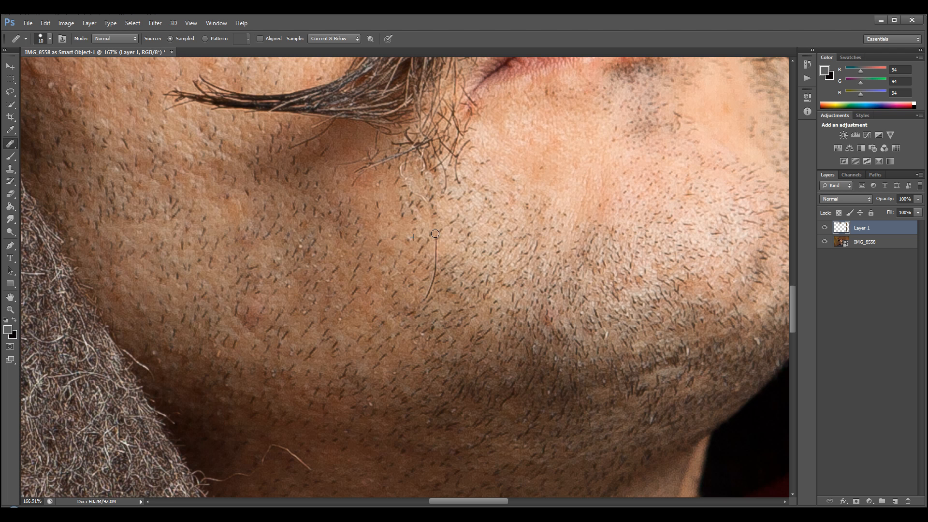
left_click_drag(436, 274, 424, 310)
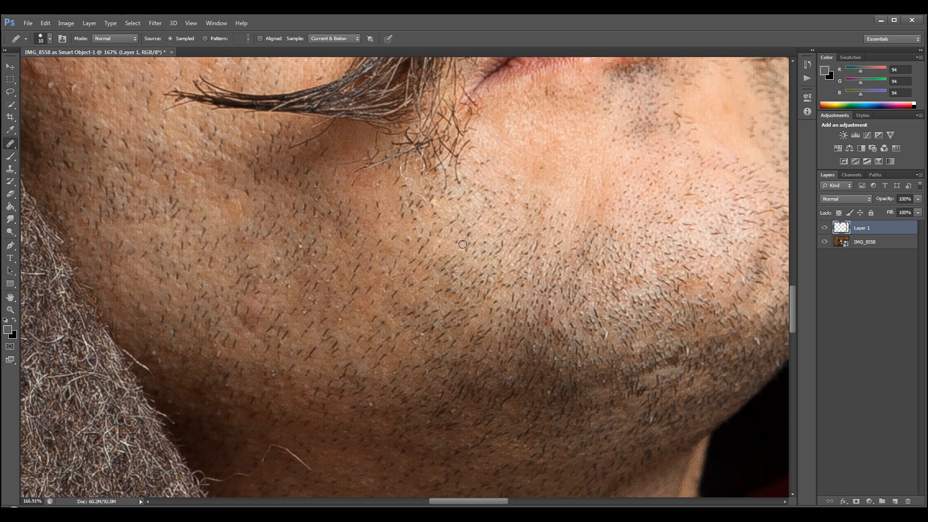
scroll(457, 240, "up", 4)
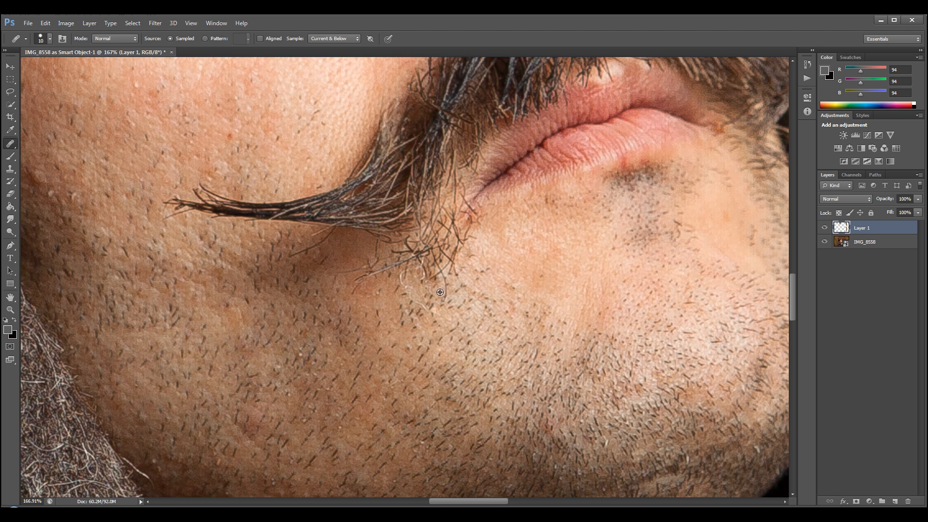
left_click_drag(444, 277, 445, 300)
key("alt")
Step: Heal the reddish spots on the jaw and on the cheek beside the hat's ear flap
scroll(210, 379, "down", 3)
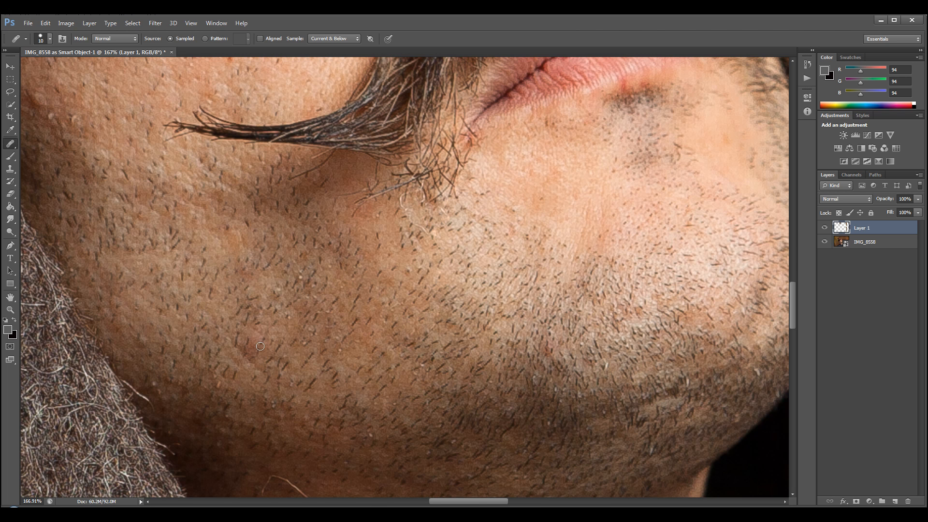
left_click(264, 352)
scroll(230, 307, "up", 5)
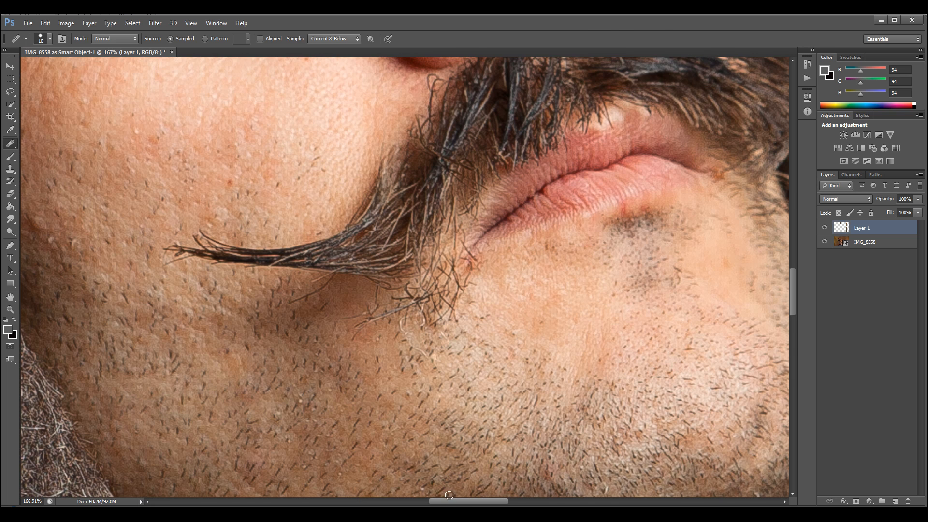
scroll(408, 242, "left", 10)
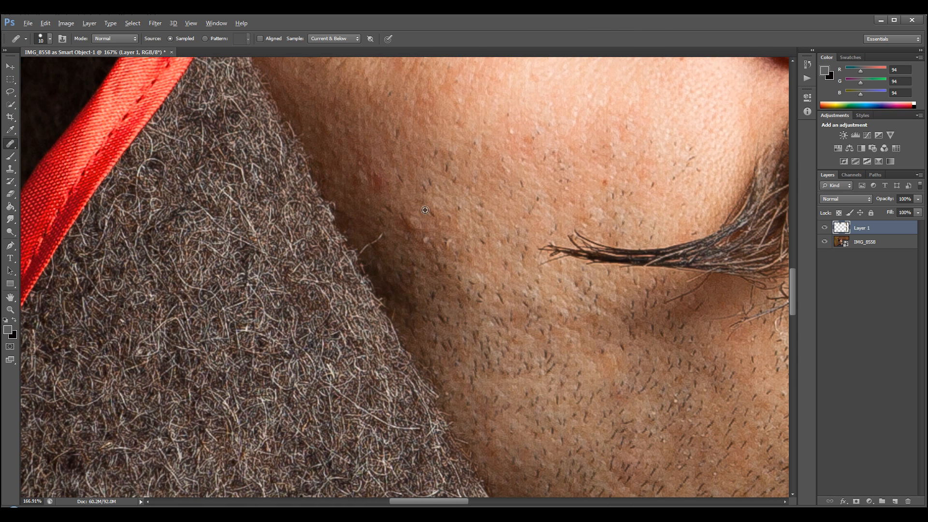
left_click_drag(404, 218, 419, 227)
left_click_drag(371, 179, 373, 181)
scroll(700, 271, "up", 5)
left_click(652, 270)
left_click(452, 468)
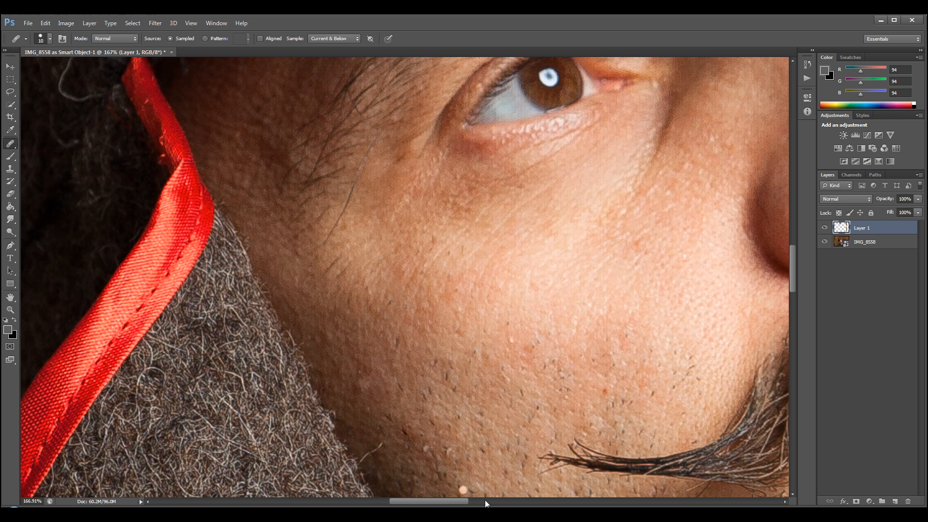
Step: Examine the nose, moustache and eyes up close for remaining blemishes and return to the whole portrait
left_click_drag(424, 504, 464, 503)
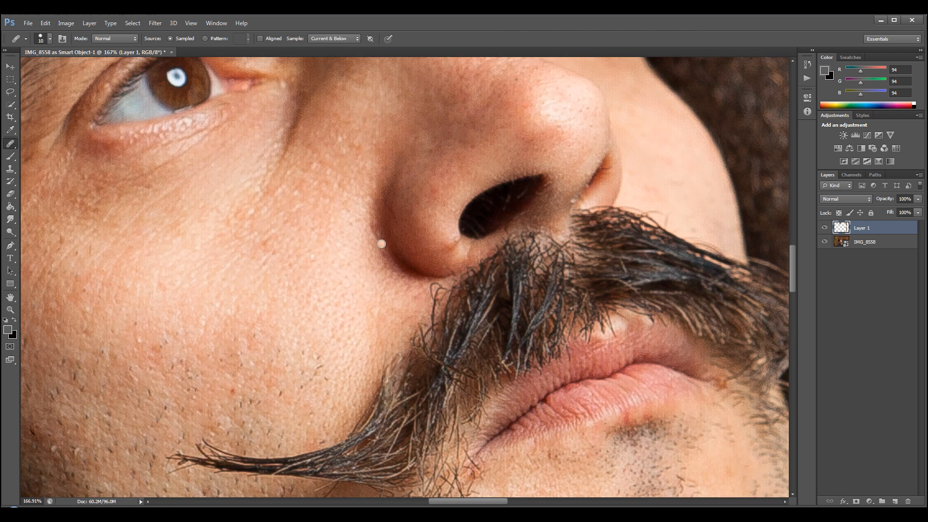
scroll(379, 252, "up", 2)
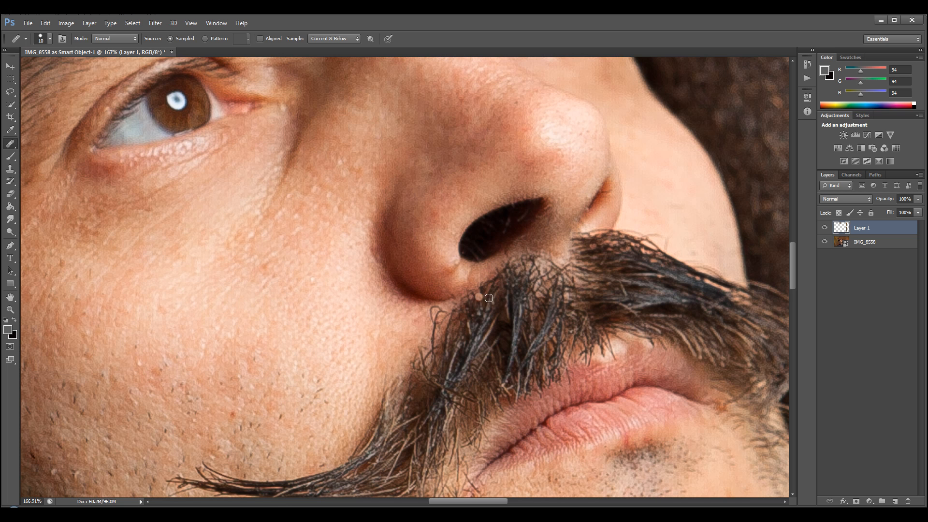
scroll(466, 351, "down", 3)
scroll(466, 351, "up", 2)
scroll(465, 350, "up", 14)
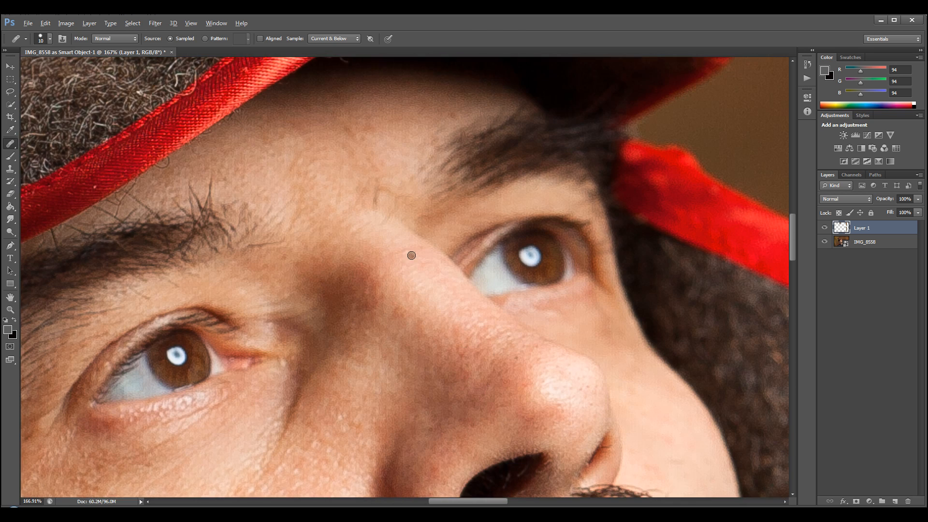
scroll(412, 257, "down", 20)
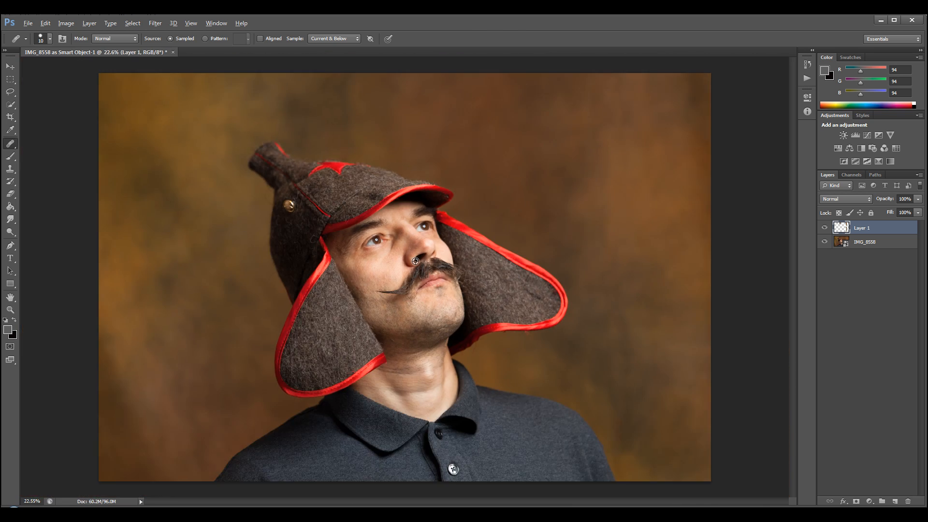
scroll(415, 262, "down", 2)
scroll(415, 261, "up", 4)
scroll(416, 261, "down", 4)
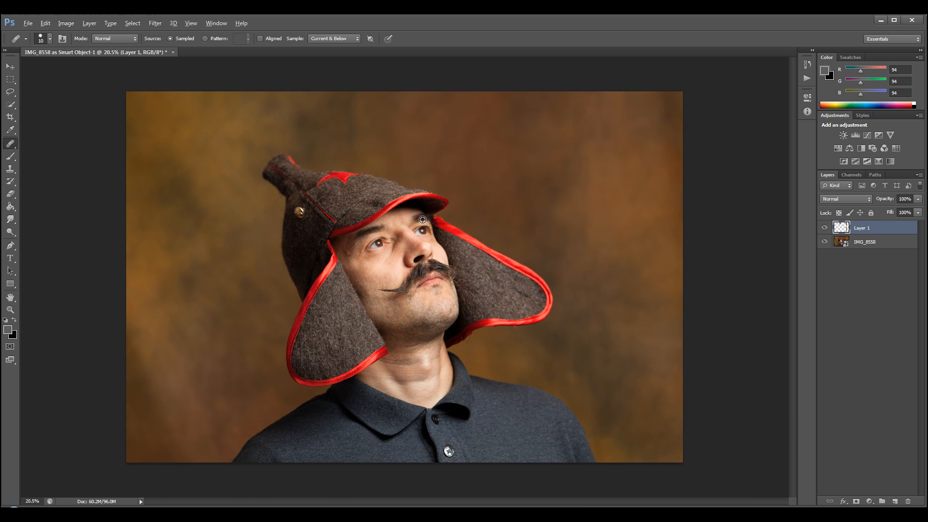
scroll(398, 249, "up", 1)
key("alt")
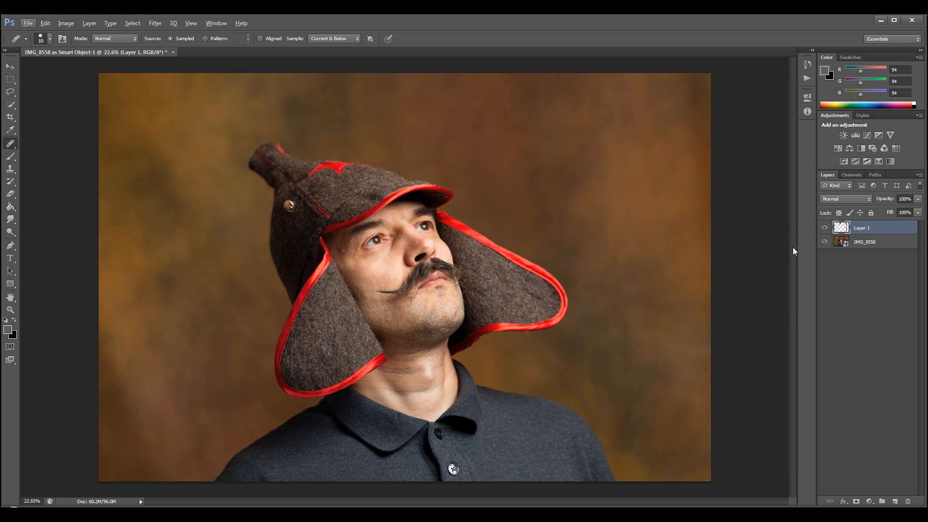
Step: Compare the portrait with and without the retouching on Layer 1
left_click(826, 228)
left_click(825, 228)
left_click(825, 228)
left_click(825, 228)
Step: Add a new layer above the retouching, fill it with 50% gray and set its blend mode to Soft Light
left_click(896, 501)
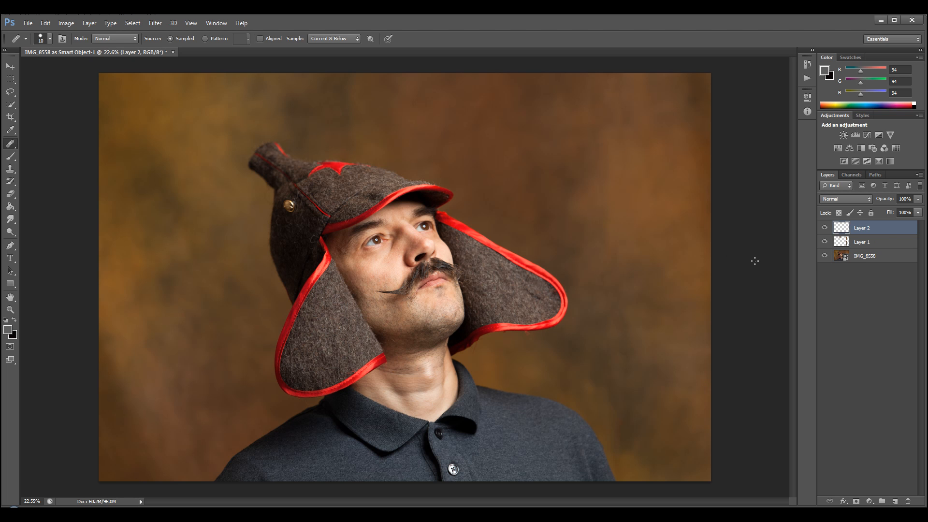
left_click(45, 23)
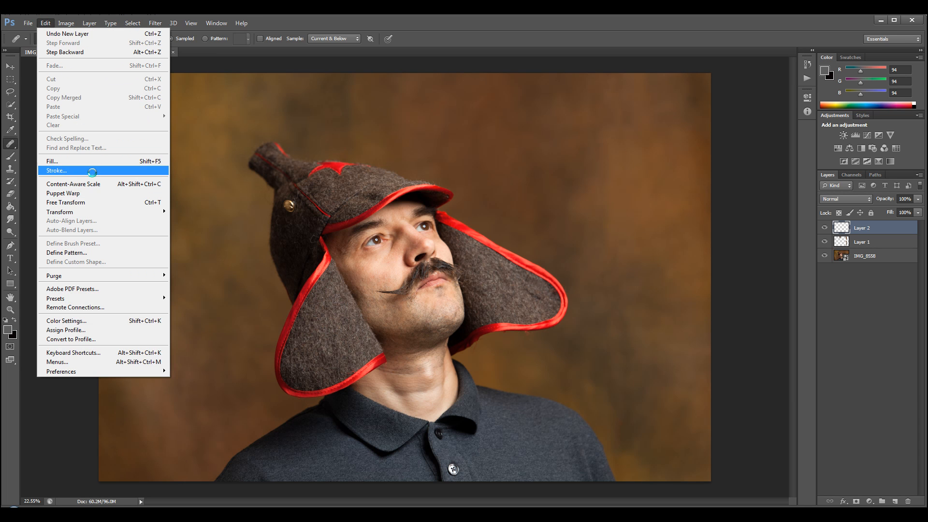
left_click(92, 161)
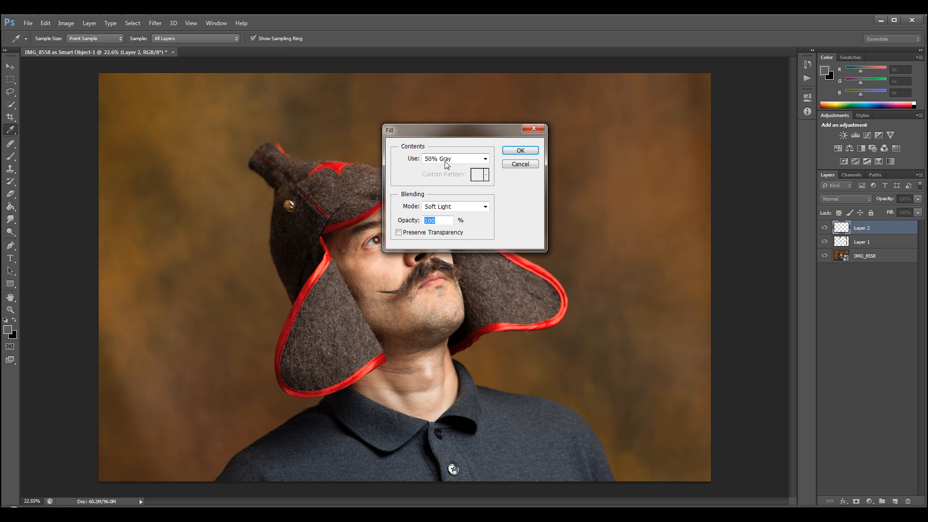
left_click(521, 151)
key("j")
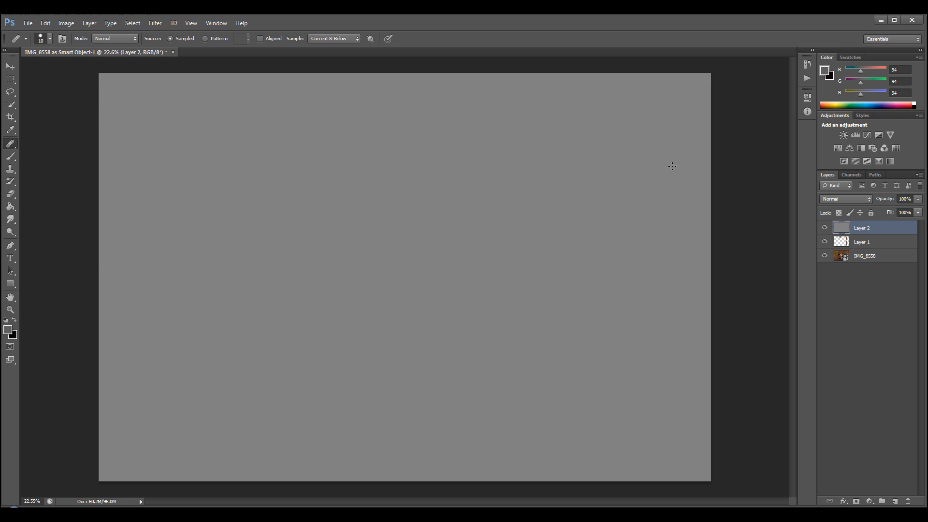
left_click(863, 199)
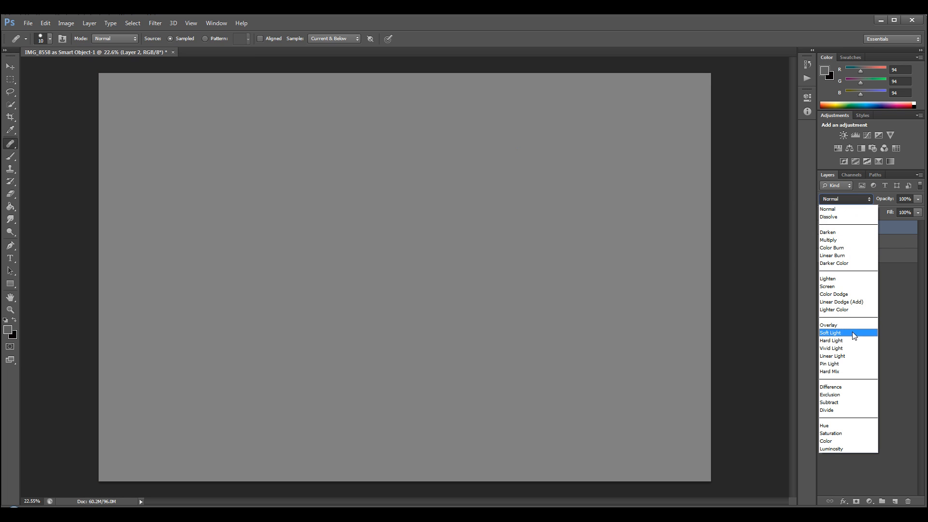
left_click(854, 336)
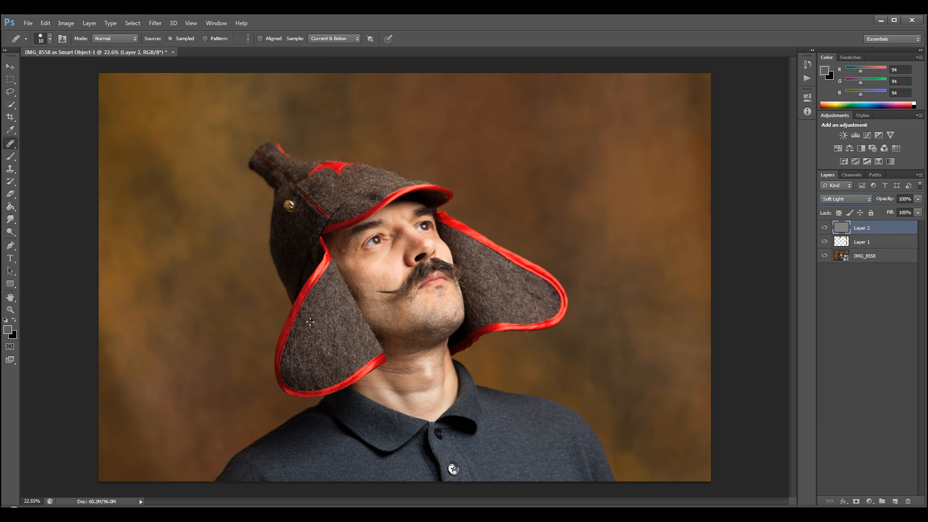
Step: Cycle the gray layer through other blend modes and set it back to Soft Light
key("alt+shift+s")
key("shift+plus")
key("shift+plus")
key("shift+plus")
left_click(851, 198)
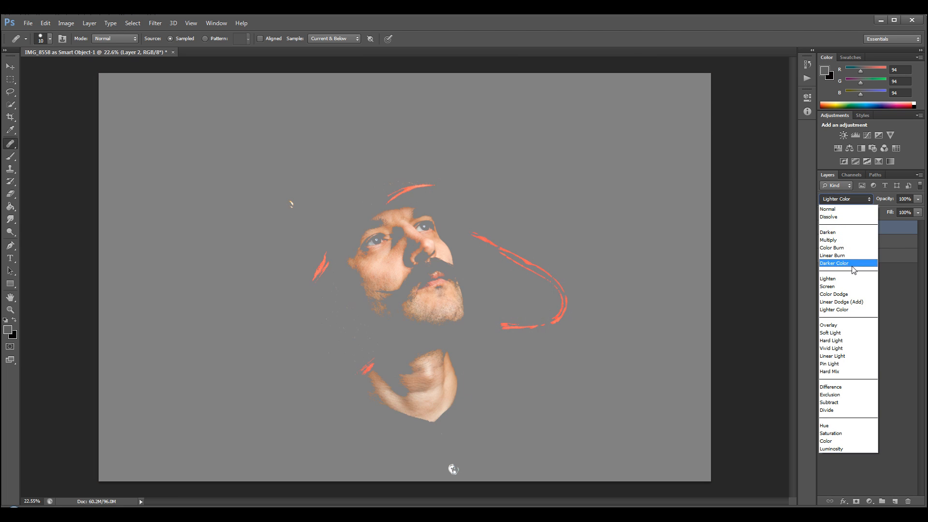
left_click(851, 333)
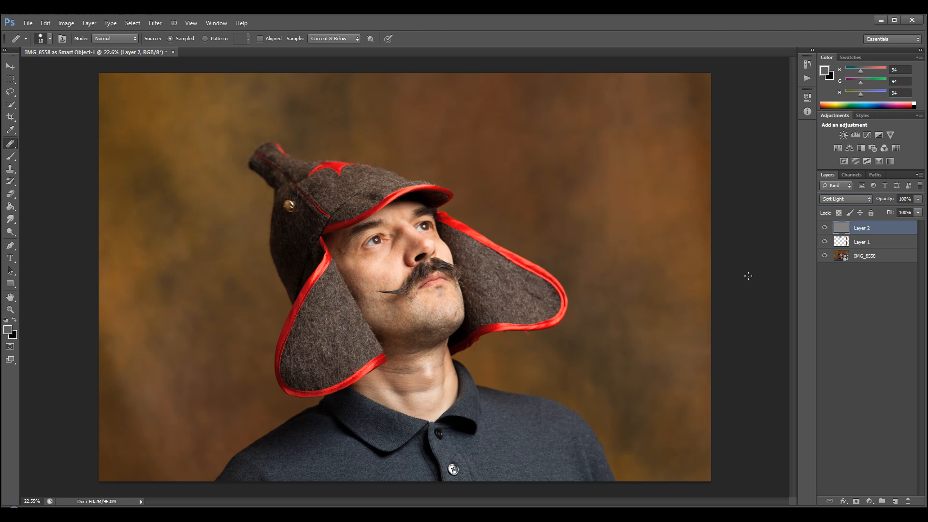
Step: Darken the shadow between the near eye and the nose with a size 80 brush in default black at 9% opacity
scroll(369, 273, "up", 4)
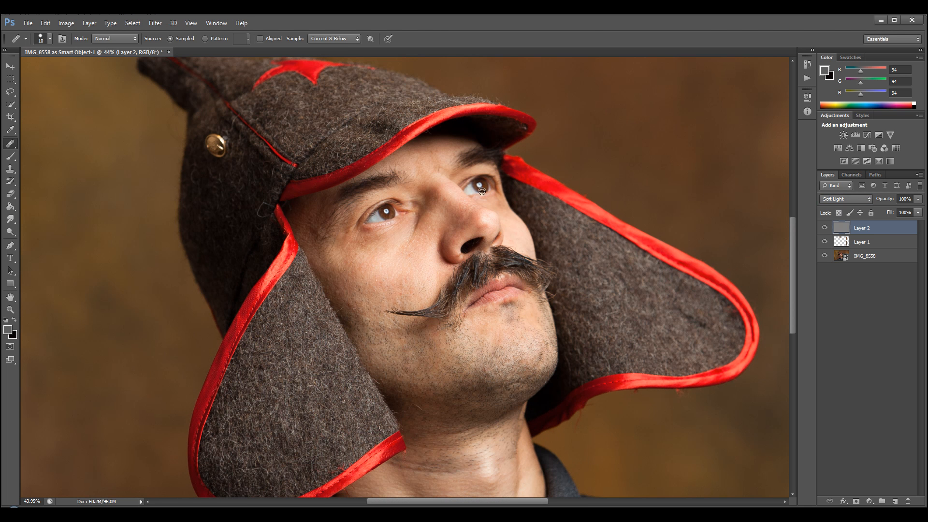
left_click(10, 156)
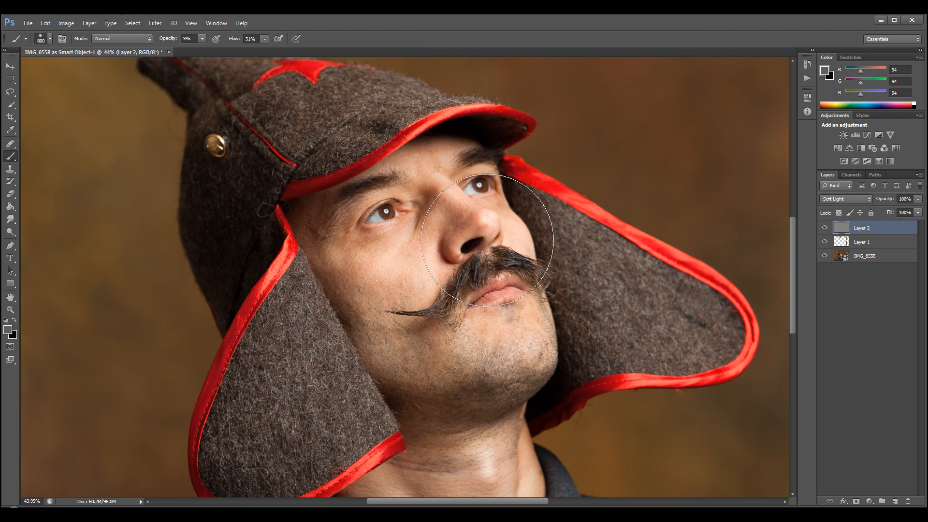
key("x")
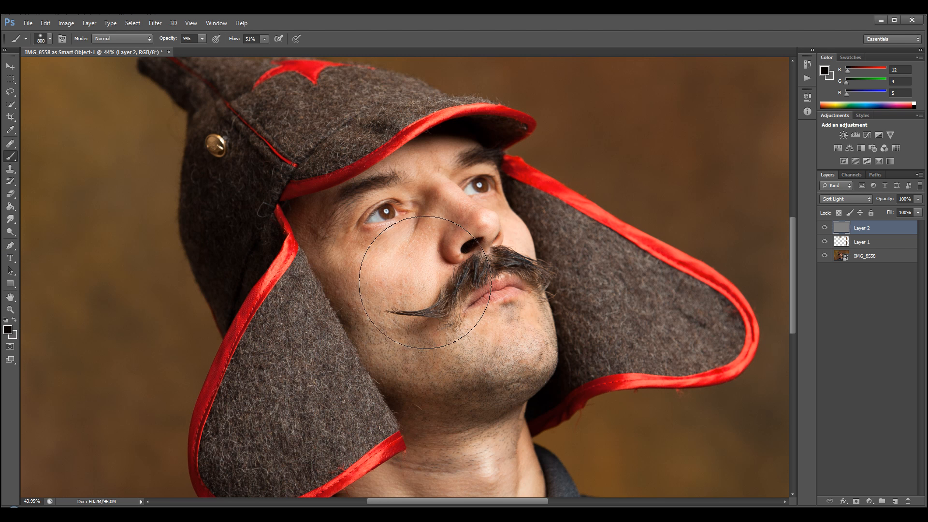
left_click(5, 320)
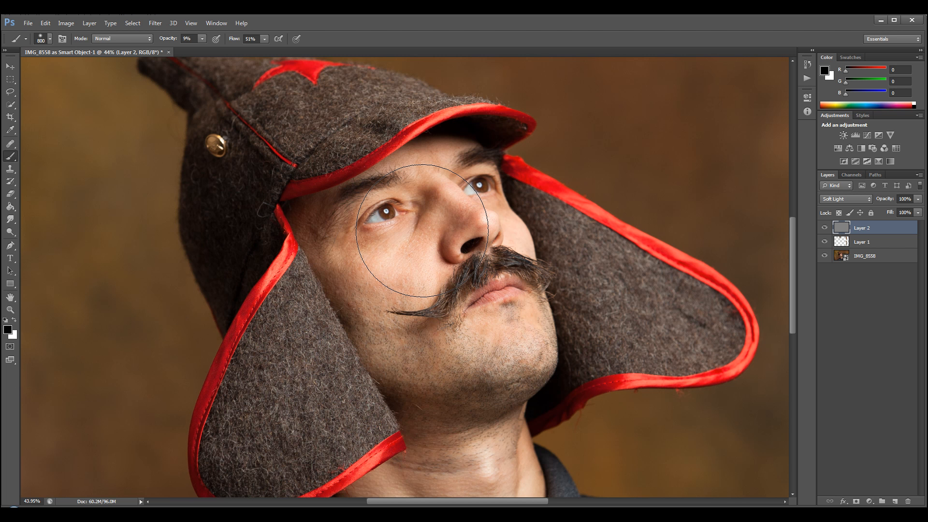
key("bracketleft")
key("bracketleft")
key("bracketleft")
key("bracketleft")
key("bracketleft")
key("bracketleft")
key("bracketleft")
key("bracketleft")
key("bracketleft")
scroll(449, 236, "up", 5)
key("bracketleft")
mouse_move(421, 191)
left_mouse_down()
mouse_move(387, 265)
mouse_move(377, 263)
left_mouse_up()
left_click_drag(417, 200, 372, 265)
mouse_move(417, 199)
left_mouse_down()
mouse_move(354, 277)
mouse_move(415, 213)
mouse_move(415, 221)
left_mouse_up()
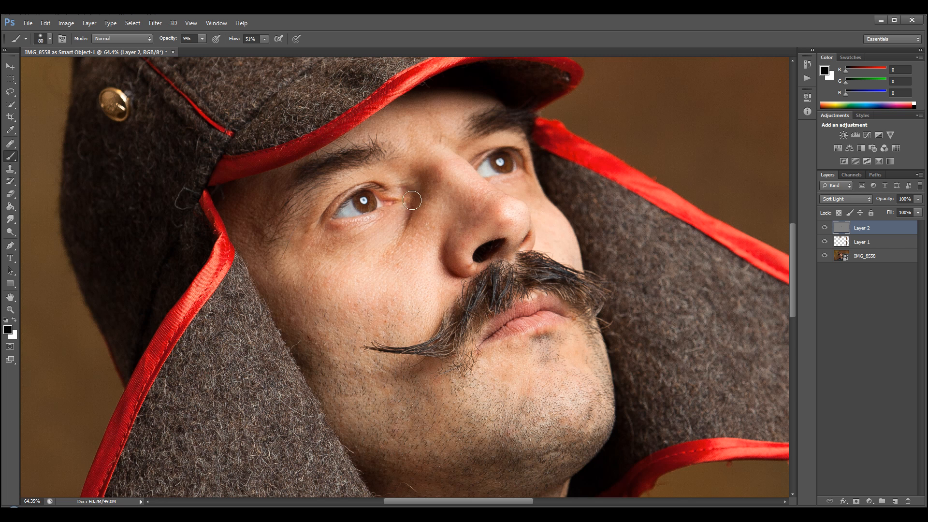
Step: Compare the face with and without the darkening on Layer 2
left_click(826, 228)
left_click(825, 227)
left_click(825, 228)
left_click(826, 228)
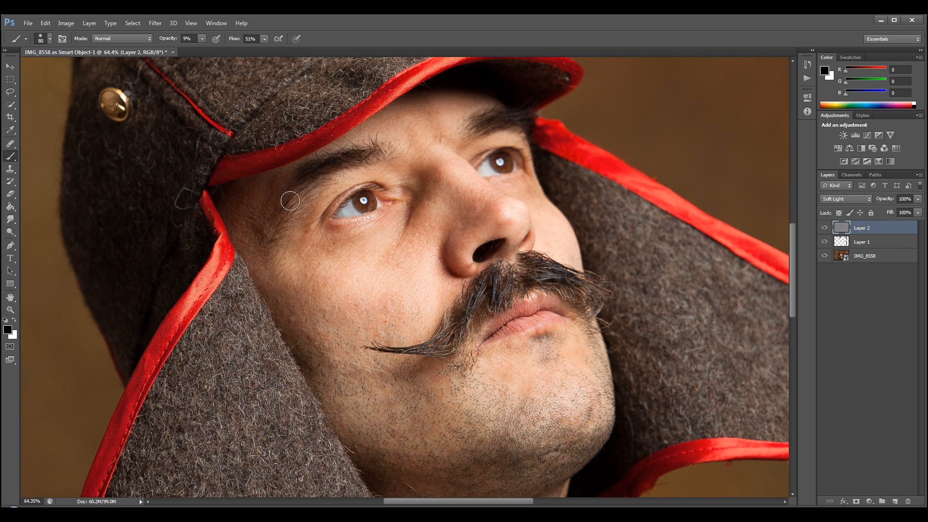
Step: Darken the moustache and the shadow along the side of the nose with the black brush
mouse_move(490, 283)
left_mouse_down()
mouse_move(465, 325)
mouse_move(506, 266)
mouse_move(474, 309)
mouse_move(489, 300)
mouse_move(469, 305)
mouse_move(446, 345)
mouse_move(460, 324)
mouse_move(428, 346)
mouse_move(462, 330)
mouse_move(430, 350)
mouse_move(441, 352)
mouse_move(532, 262)
mouse_move(484, 293)
mouse_move(522, 269)
mouse_move(436, 346)
mouse_move(504, 271)
mouse_move(572, 289)
mouse_move(533, 273)
mouse_move(588, 306)
mouse_move(559, 286)
mouse_move(557, 271)
mouse_move(605, 302)
mouse_move(526, 272)
mouse_move(501, 283)
mouse_move(463, 331)
left_mouse_up()
left_click_drag(552, 308, 537, 305)
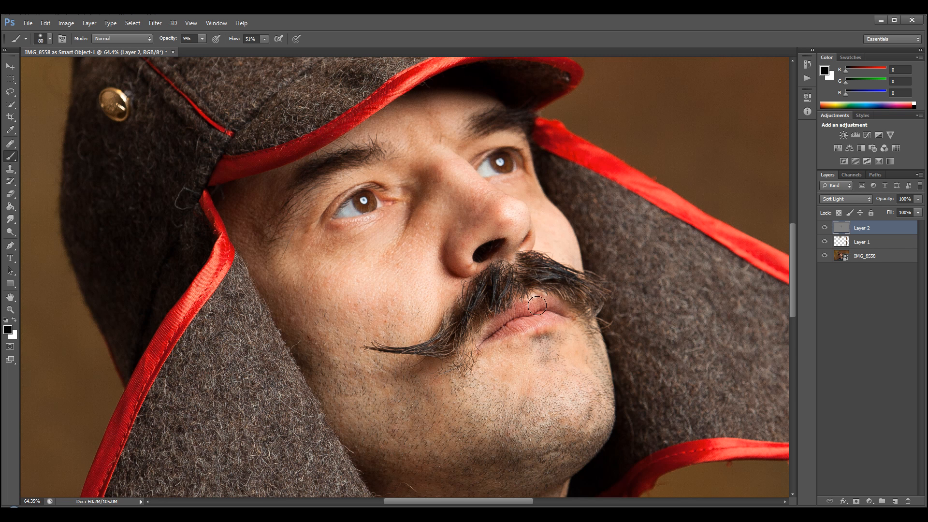
mouse_move(477, 218)
left_mouse_down()
mouse_move(472, 207)
mouse_move(448, 231)
left_mouse_up()
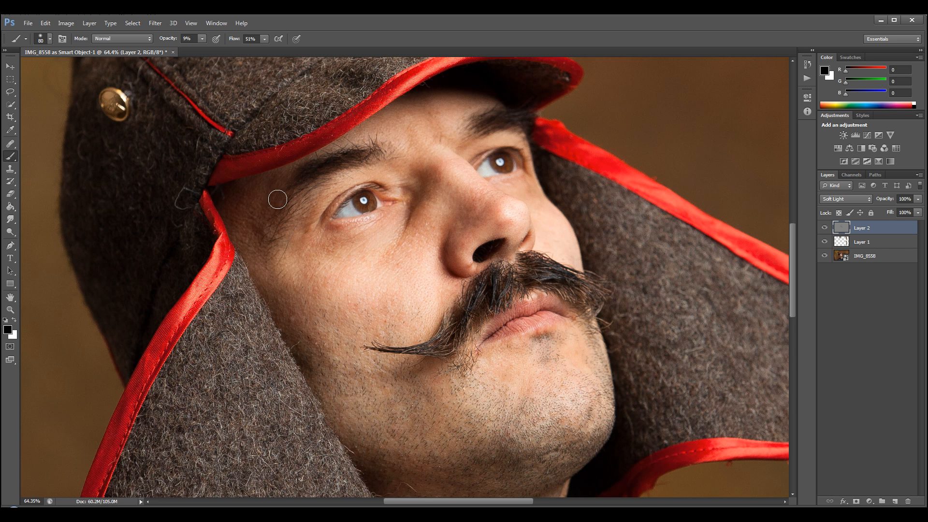
Step: Enlarge the brush to size 250 and deepen the shadows along the outer cheeks and jaw
key("bracketright")
key("bracketright")
key("bracketright")
key("bracketright")
key("bracketright")
key("bracketright")
key("bracketright")
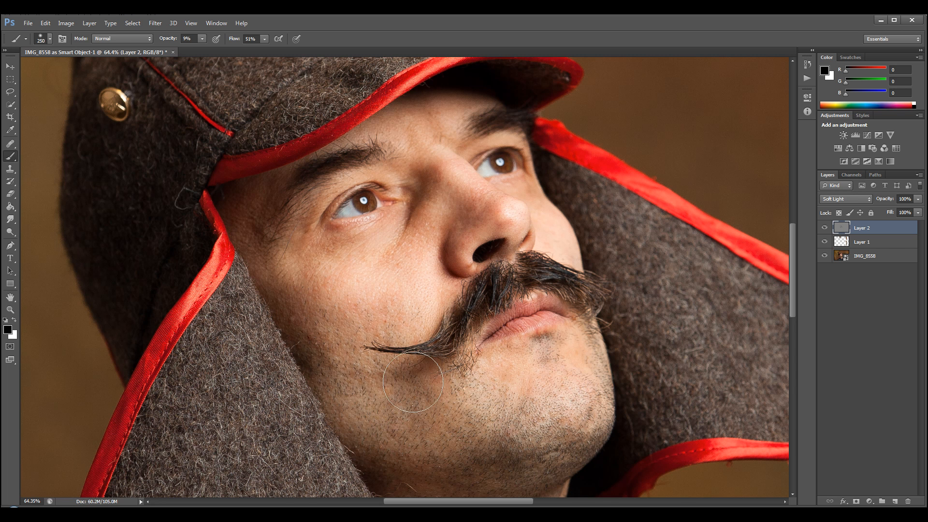
left_click_drag(600, 256, 612, 272)
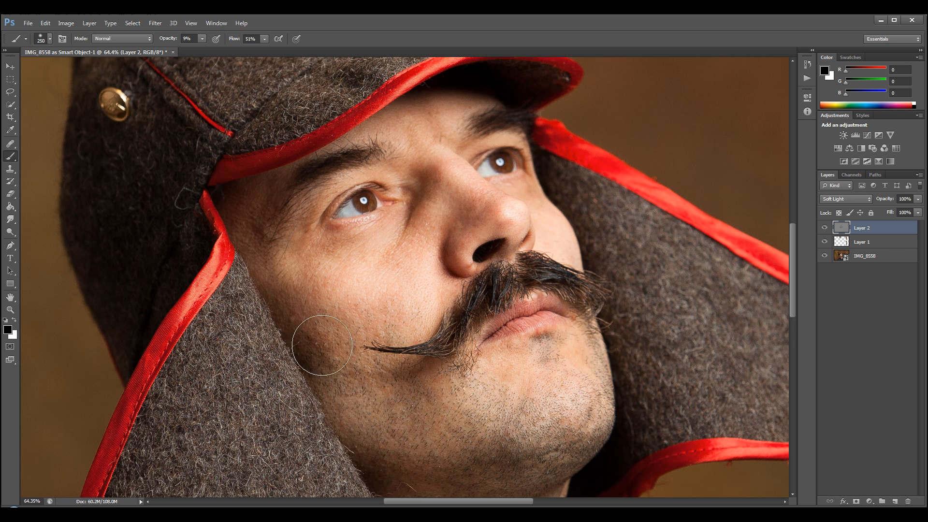
Step: Reduce the brush to size 90 and darken the shadow folds on both sides of the neck
scroll(369, 316, "down", 6)
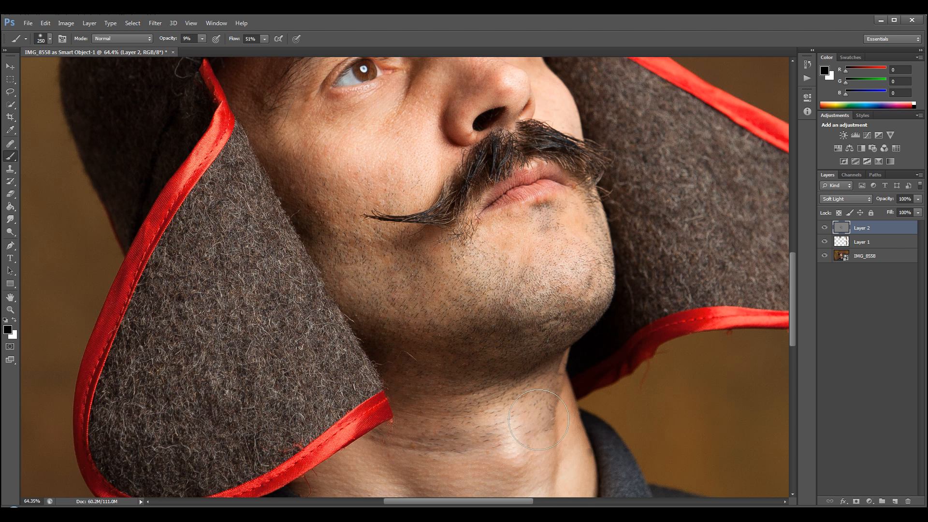
scroll(549, 356, "down", 4)
scroll(550, 358, "down", 4)
key("bracketleft")
key("bracketleft")
key("bracketleft")
key("bracketleft")
key("bracketleft")
key("bracketleft")
left_click_drag(554, 241, 555, 372)
mouse_move(381, 279)
left_mouse_down()
mouse_move(440, 374)
mouse_move(436, 343)
mouse_move(496, 244)
mouse_move(379, 284)
mouse_move(405, 291)
mouse_move(385, 309)
left_mouse_up()
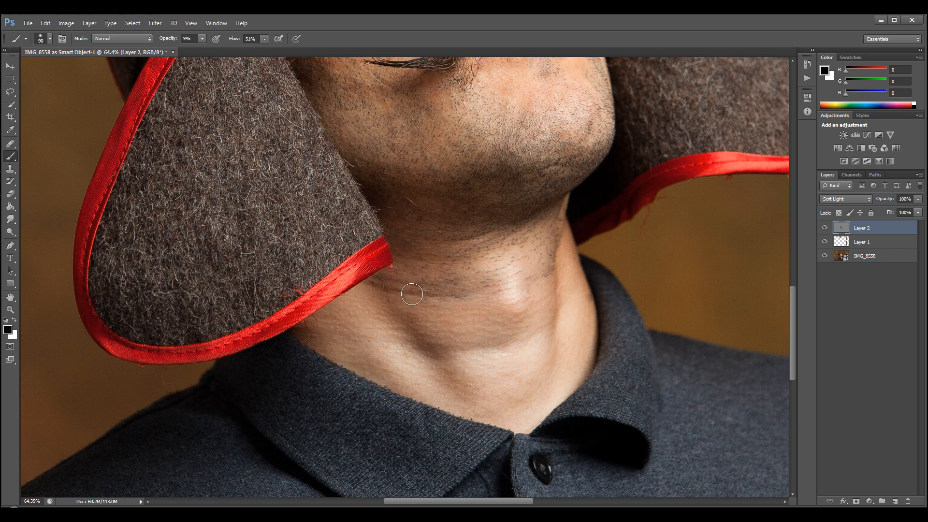
Step: Enlarge the brush to size 200 and darken the jaw shadow between the ear flap and the chin
key("bracketright")
key("bracketright")
key("bracketright")
key("bracketright")
key("bracketright")
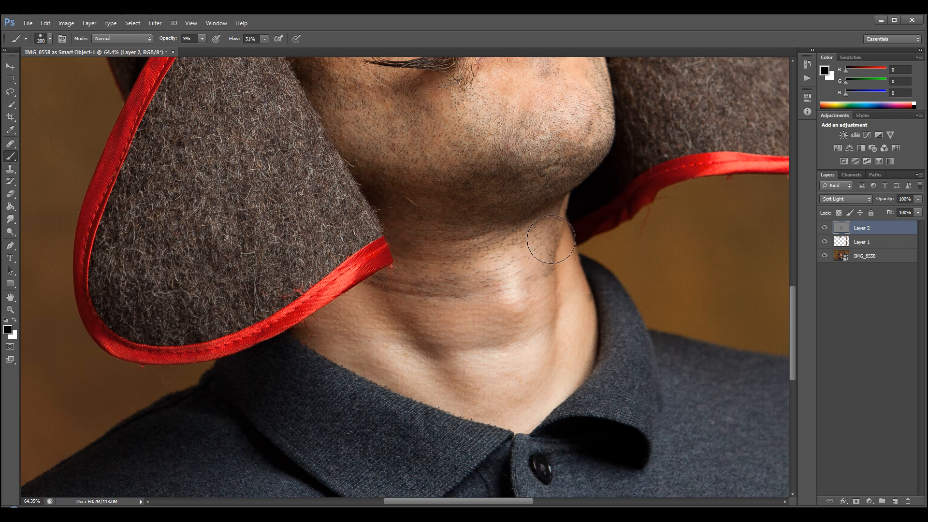
scroll(549, 347, "up", 3)
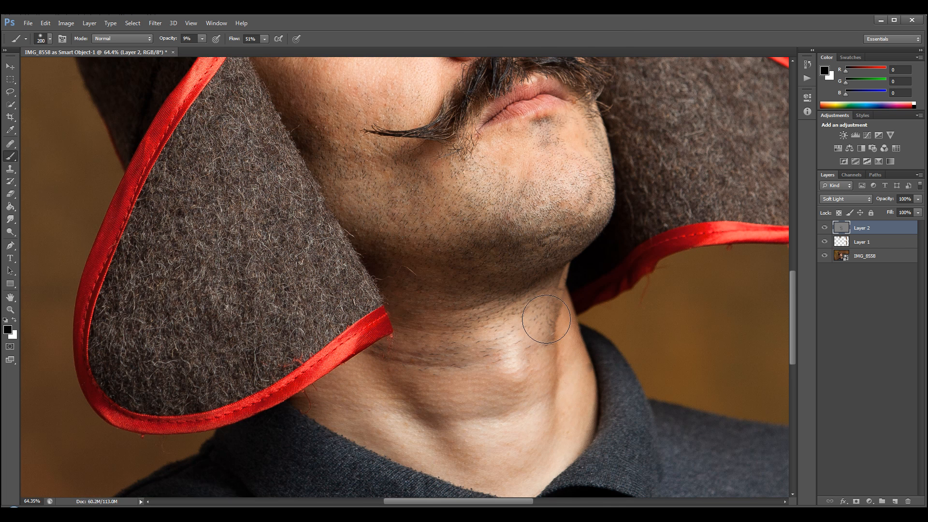
mouse_move(374, 227)
left_mouse_down()
mouse_move(454, 234)
mouse_move(461, 249)
mouse_move(315, 150)
mouse_move(392, 198)
mouse_move(452, 190)
left_mouse_up()
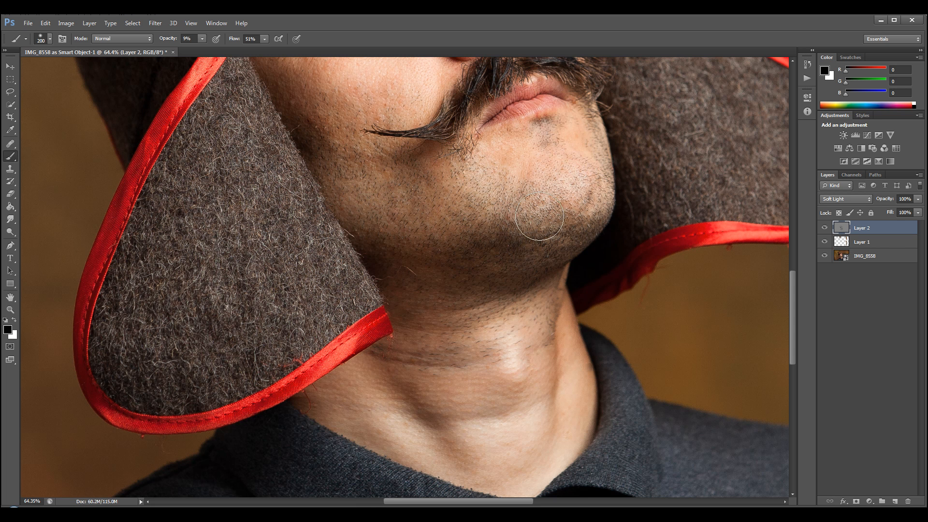
Step: Reduce the brush to size 90 and return to the moustache and eye area
scroll(510, 240, "up", 1)
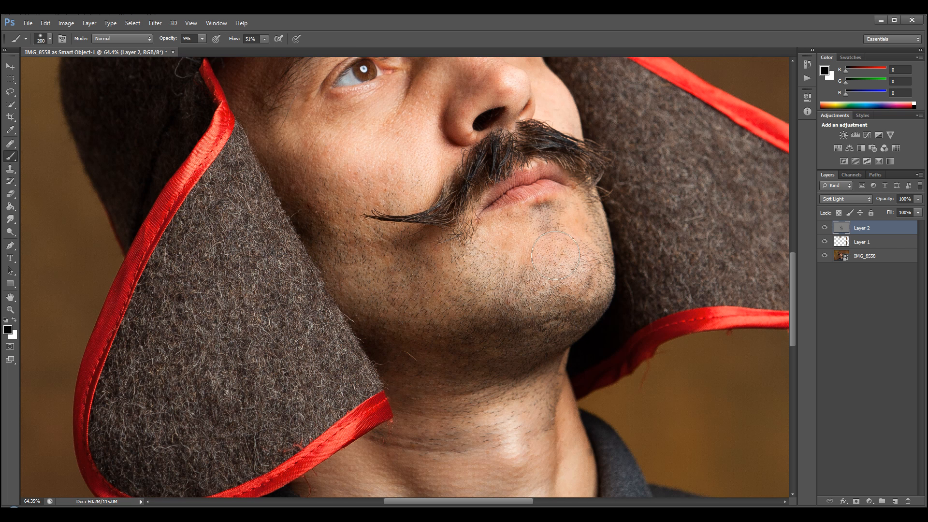
key("bracketleft")
key("bracketleft")
key("bracketleft")
key("bracketleft")
key("bracketleft")
scroll(551, 222, "up", 2)
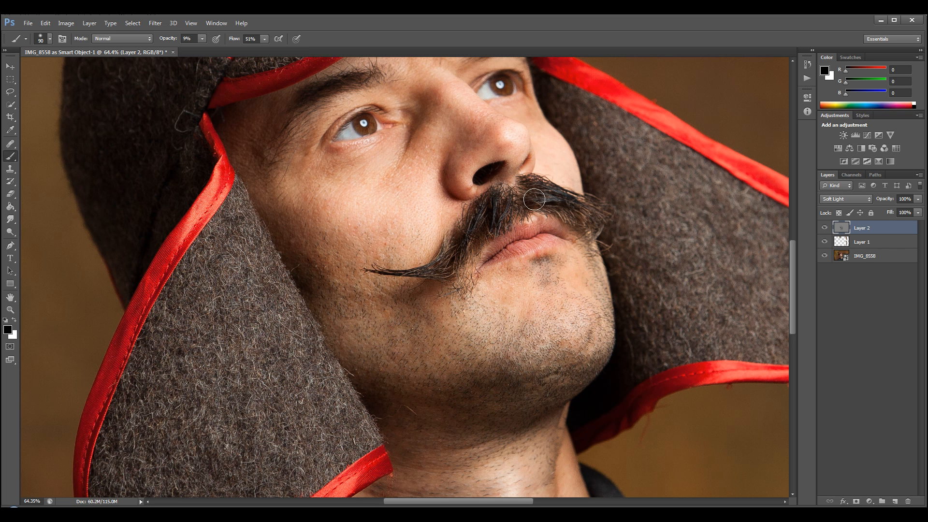
scroll(527, 205, "up", 2)
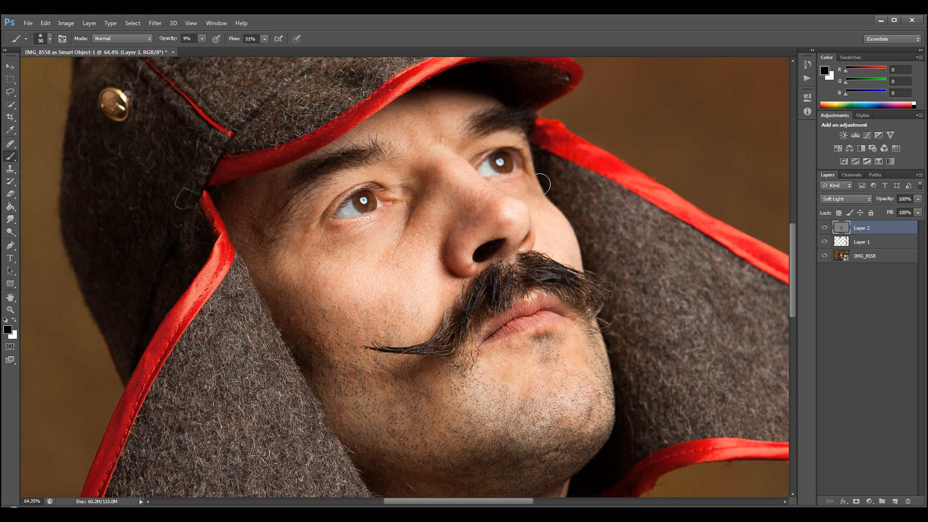
Step: Compare the portrait with and without the Layer 2 shading, both close up and from farther out
left_click(827, 228)
left_click(827, 228)
scroll(483, 234, "down", 3)
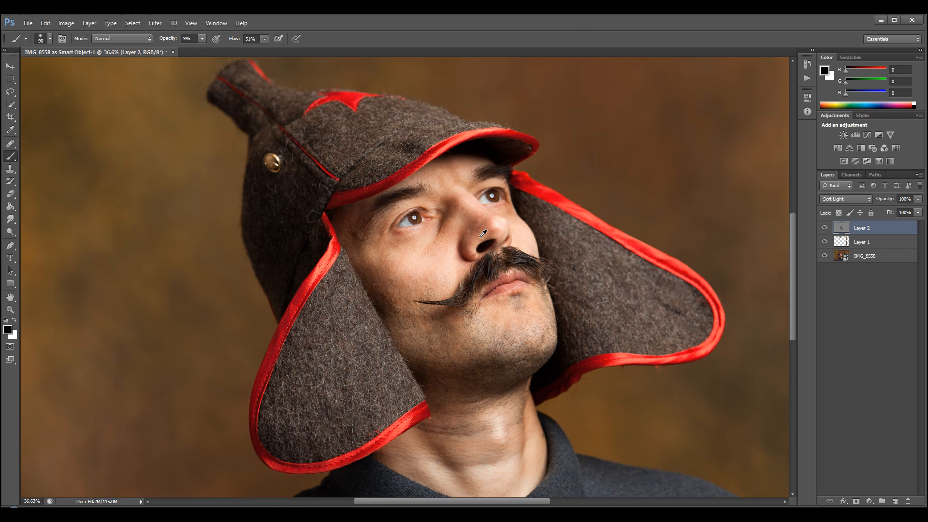
left_click(825, 228)
left_click(825, 228)
left_click(825, 228)
left_click(825, 228)
left_click(826, 228)
left_click(826, 228)
Step: Switch the brush to white and brighten the highlights on the nose bridge, both cheeks and the inner brow
scroll(454, 220, "up", 3)
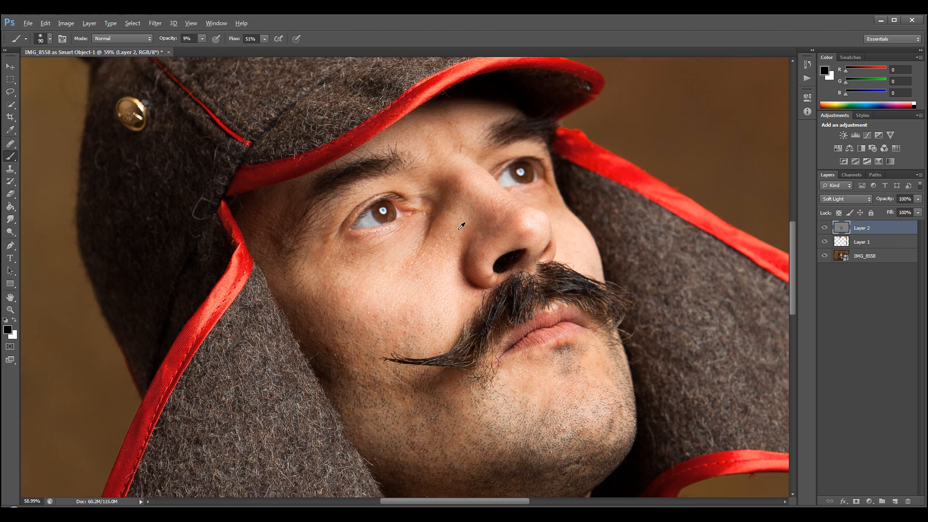
left_click(12, 321)
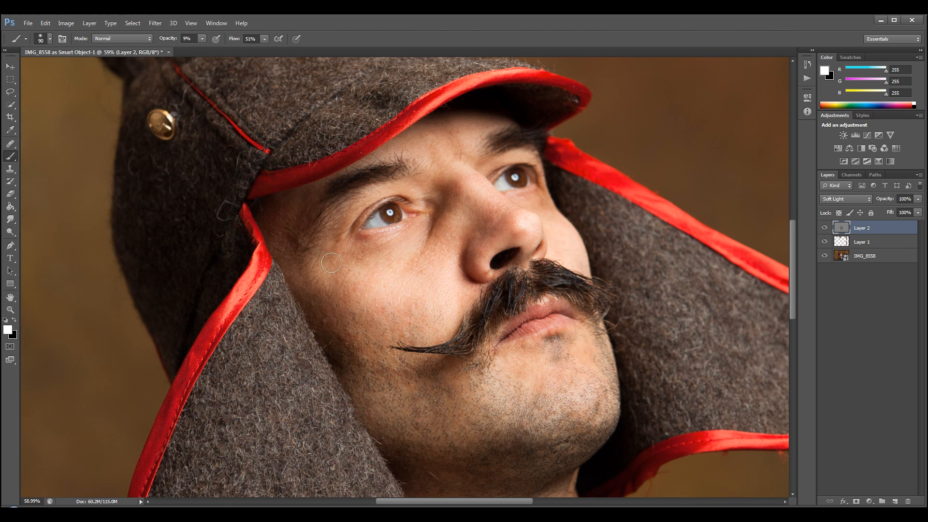
left_click_drag(451, 159, 524, 221)
mouse_move(466, 223)
left_mouse_down()
mouse_move(463, 208)
mouse_move(451, 234)
mouse_move(376, 267)
mouse_move(383, 292)
mouse_move(450, 294)
mouse_move(362, 286)
left_mouse_up()
left_click_drag(563, 245, 585, 262)
mouse_move(425, 165)
left_mouse_down()
mouse_move(461, 112)
mouse_move(483, 120)
mouse_move(428, 203)
left_mouse_up()
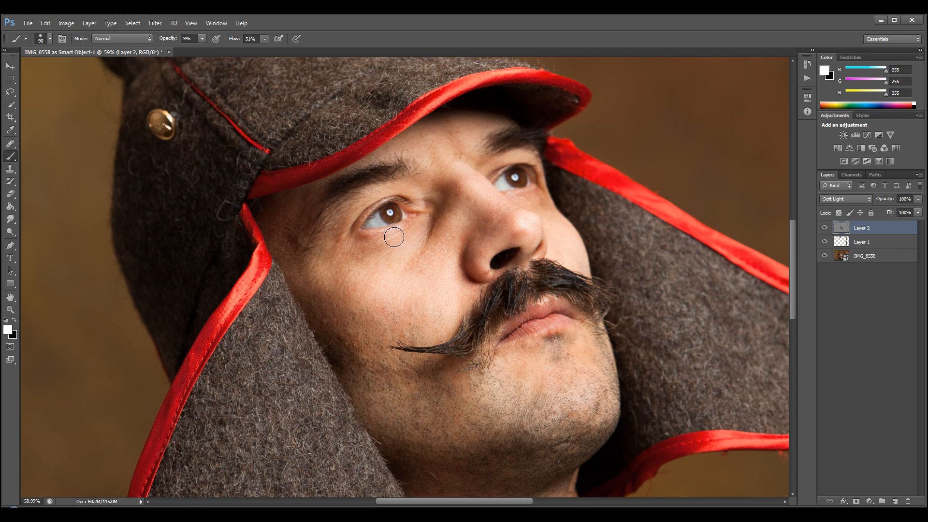
Step: Reduce the brush to size 45 and brighten the whites of both eyes
scroll(394, 235, "up", 8)
key("bracketleft")
key("bracketleft")
key("bracketleft")
left_click_drag(363, 202, 370, 206)
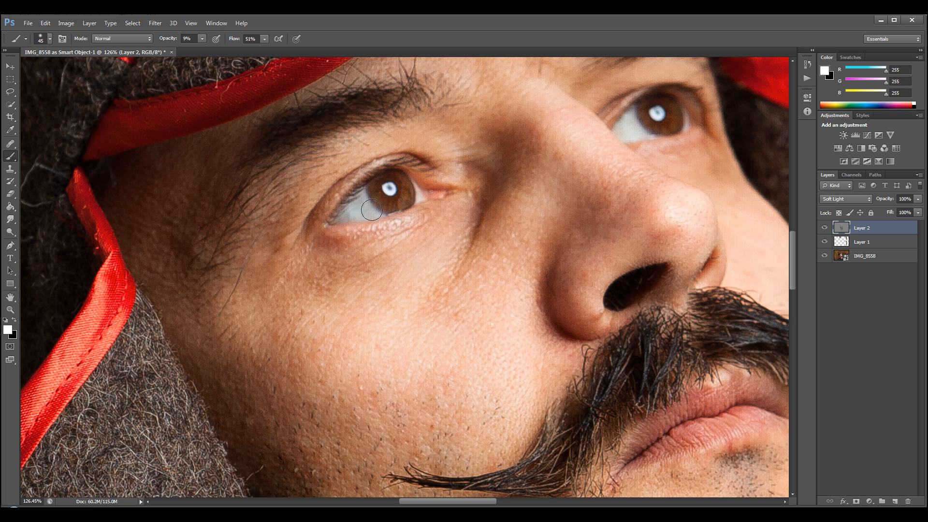
left_click_drag(369, 195, 348, 211)
mouse_move(639, 119)
left_mouse_down()
mouse_move(626, 132)
mouse_move(647, 121)
left_mouse_up()
left_click_drag(376, 204, 355, 209)
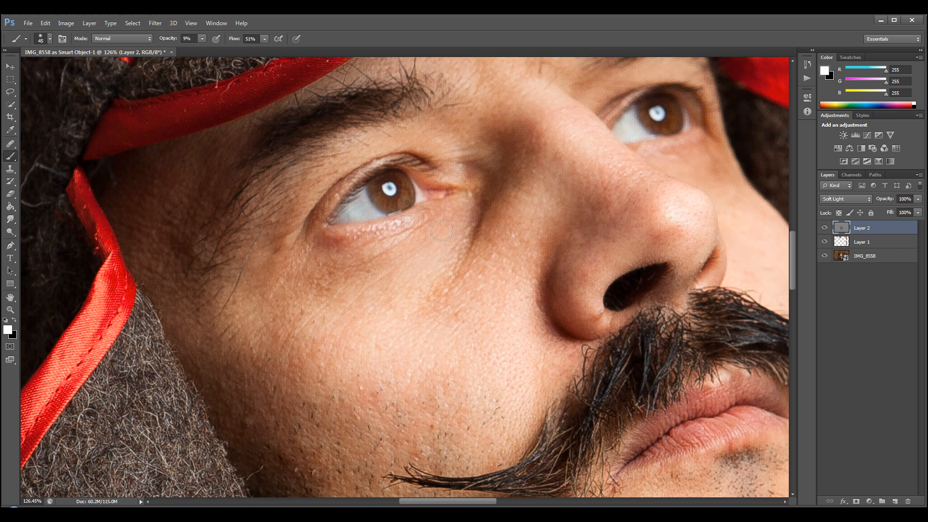
Step: Enlarge the white brush to size 80 for brightening the chin and neck area
scroll(624, 367, "down", 2, "alt")
scroll(661, 334, "down", 1)
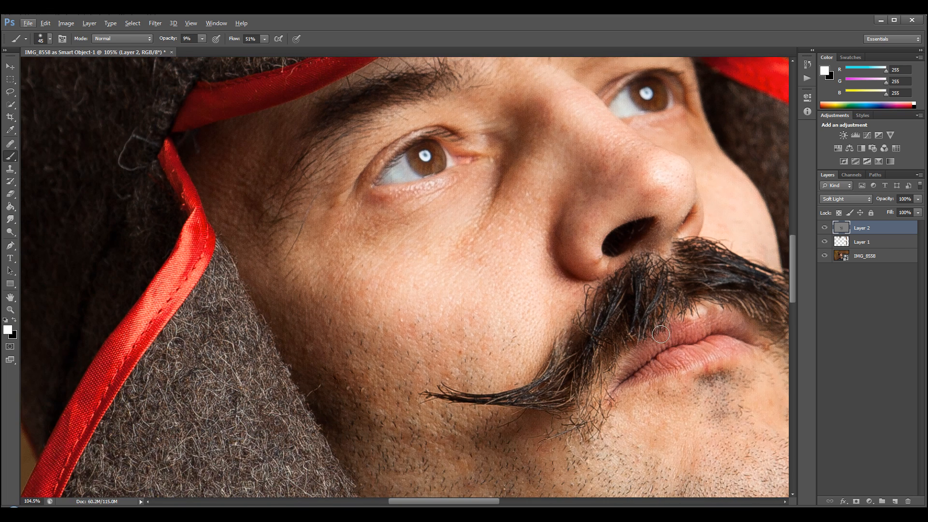
scroll(681, 406, "down", 2, "alt")
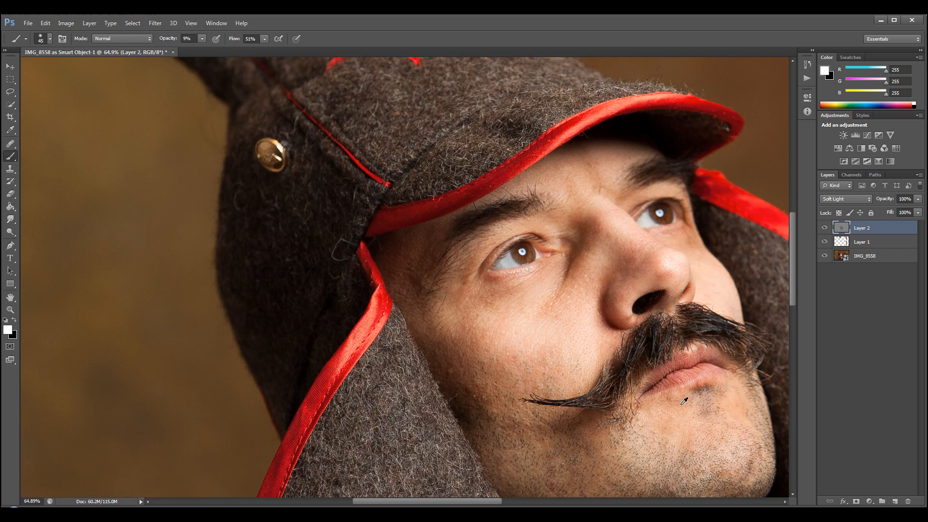
scroll(684, 401, "down", 1, "alt")
left_click_drag(632, 367, 449, 194)
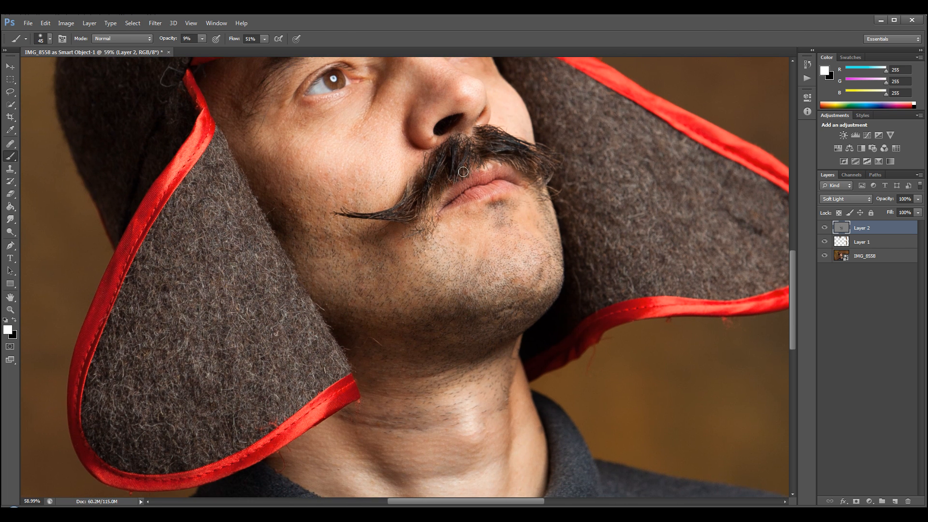
key("bracketright")
scroll(468, 385, "down", 2)
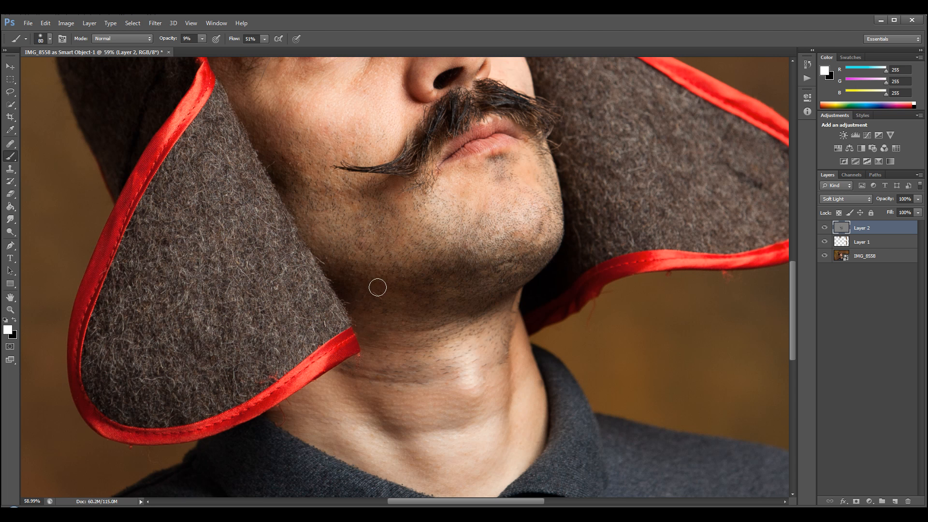
Step: Compare the portrait with and without the Layer 2 dodge and burn shading
scroll(379, 292, "down", 5, "alt")
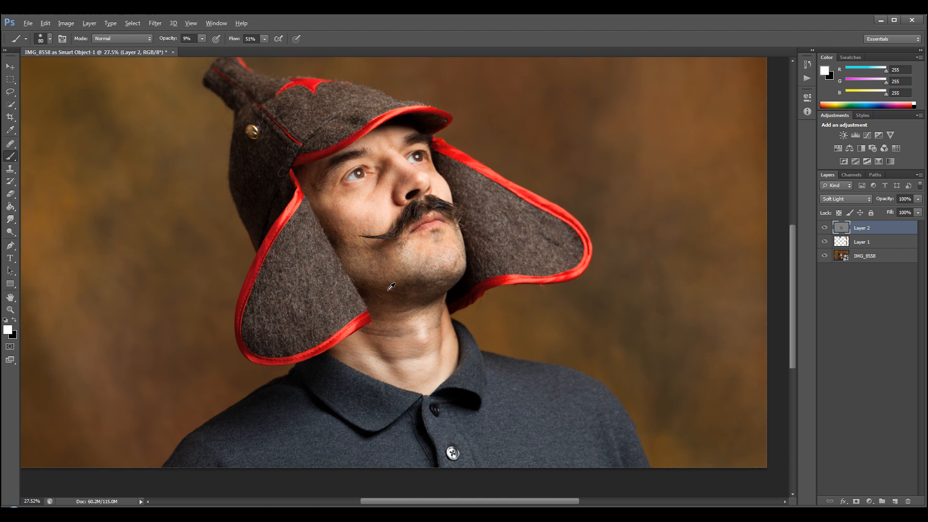
left_click(824, 228)
left_click(825, 228)
left_click(826, 229)
left_click(826, 228)
left_click(825, 228)
left_click(826, 228)
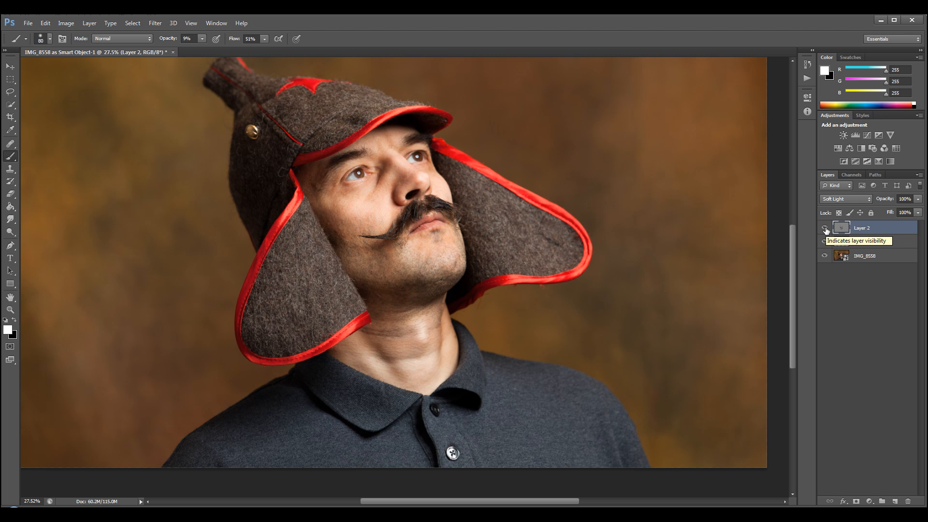
left_click(825, 229)
left_click(825, 229)
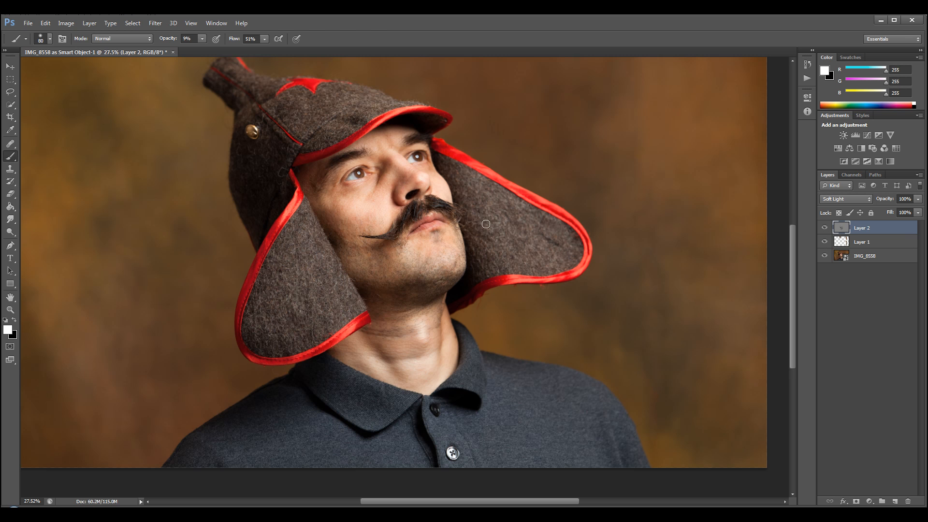
Step: Brighten the inner cheek beside the nose with the white brush on Layer 2
scroll(366, 166, "up", 4)
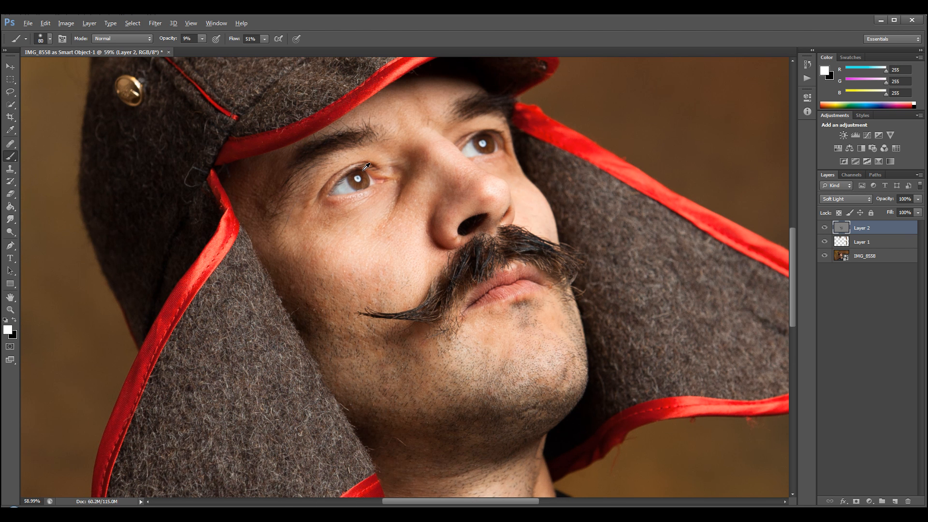
key("alt")
left_click(398, 231)
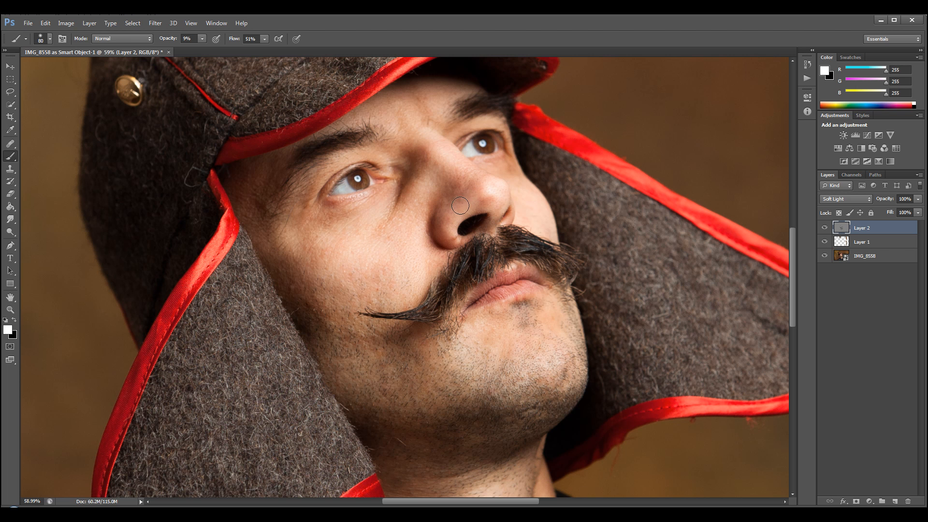
Step: Check the whole picture again with Layer 2 hidden and shown
scroll(439, 261, "down", 2)
scroll(439, 262, "down", 2)
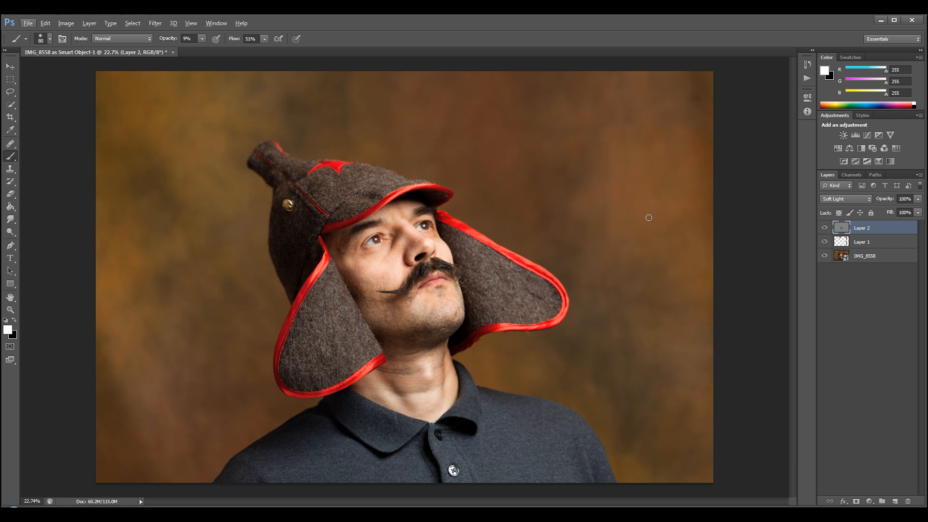
left_click(824, 228)
left_click(824, 228)
left_click(825, 227)
left_click(825, 228)
scroll(440, 297, "up", 1)
key("alt")
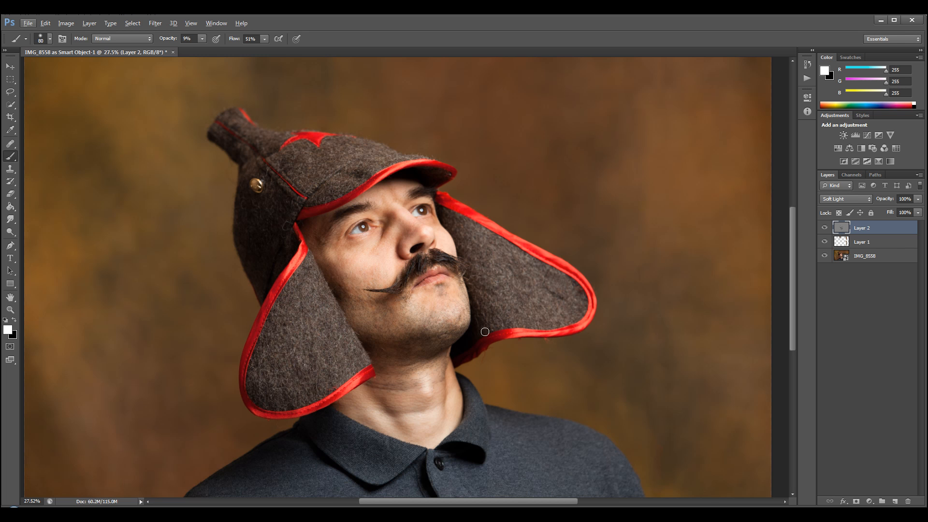
Step: Add a Curves adjustment layer that raises the midtones, and invert its mask to black
left_click(869, 501)
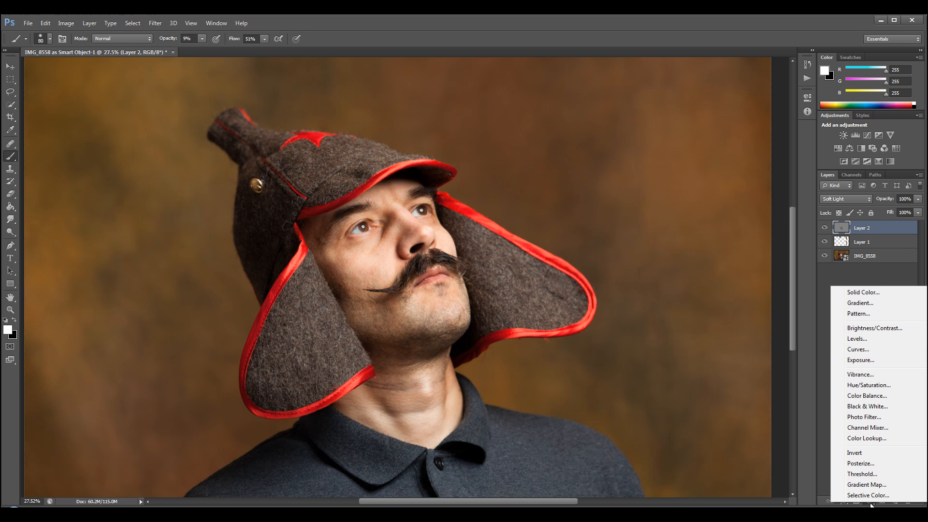
left_click(874, 349)
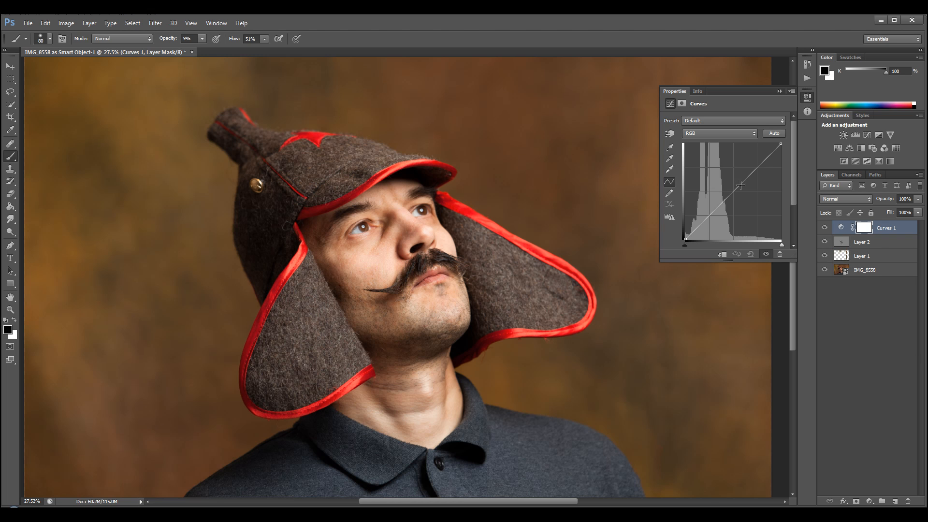
left_click_drag(734, 192, 721, 184)
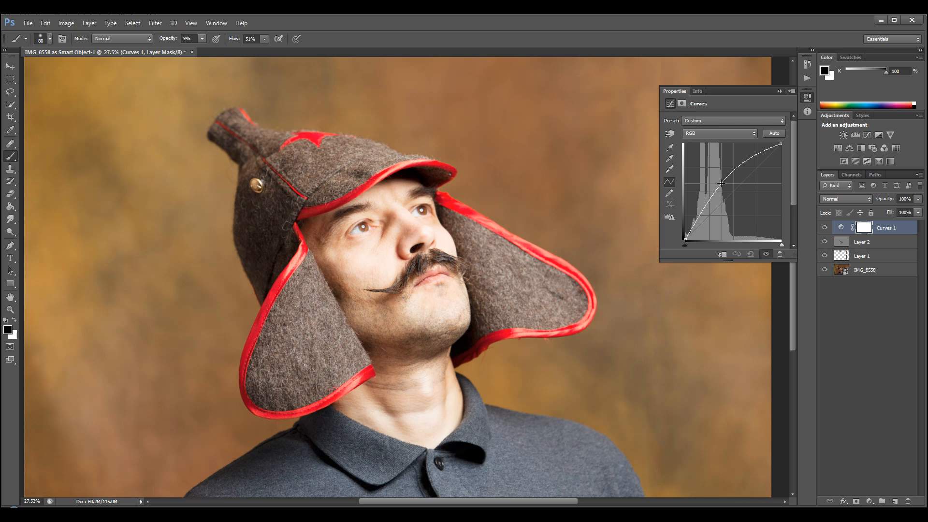
left_click(868, 227)
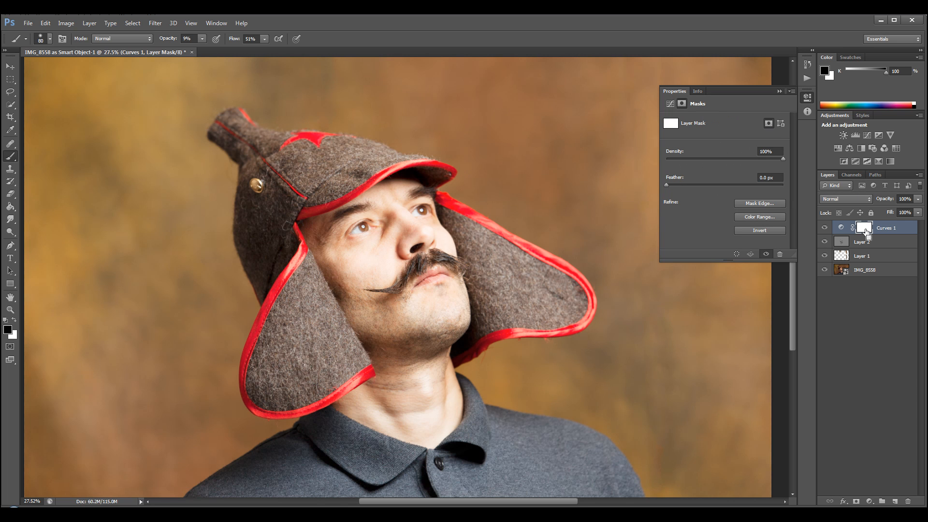
key("ctrl+i")
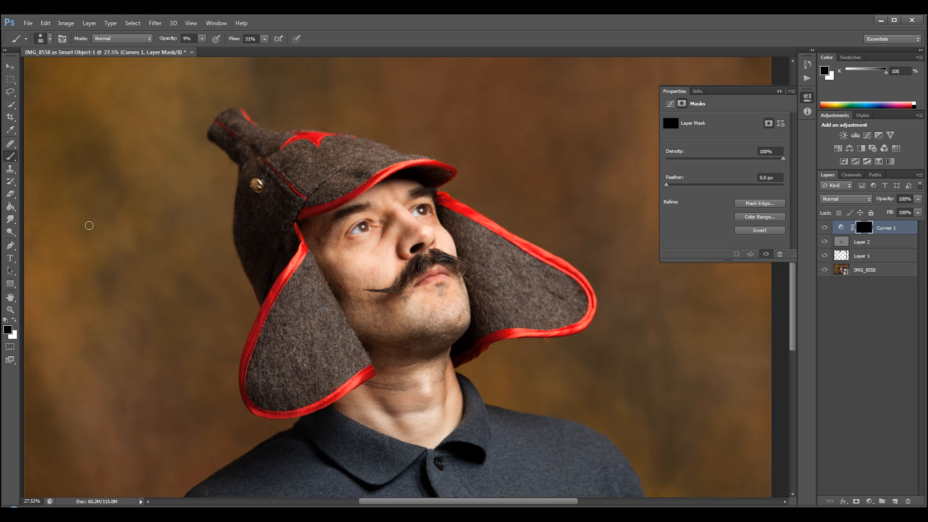
Step: Paint white on the Curves mask with a size 500 brush to brighten the hat's crown and both ear flaps
left_click(15, 321)
key("bracketright")
key("bracketright")
key("bracketright")
key("bracketright")
mouse_move(302, 301)
left_mouse_down()
mouse_move(335, 382)
mouse_move(291, 302)
mouse_move(331, 353)
left_mouse_up()
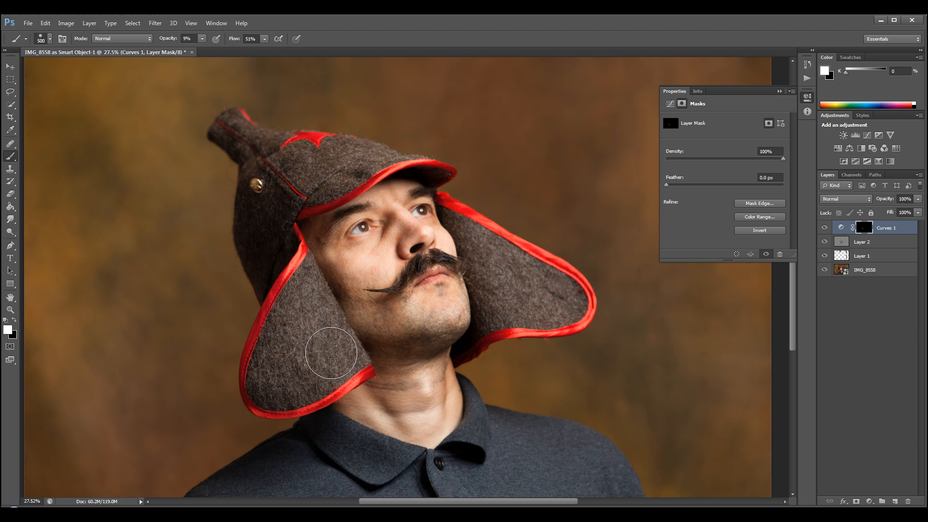
mouse_move(286, 137)
left_mouse_down()
mouse_move(382, 157)
mouse_move(276, 128)
mouse_move(377, 172)
mouse_move(264, 137)
mouse_move(346, 168)
left_mouse_up()
mouse_move(253, 127)
left_mouse_down()
mouse_move(296, 148)
mouse_move(347, 151)
mouse_move(311, 144)
left_mouse_up()
mouse_move(556, 311)
left_mouse_down()
mouse_move(512, 286)
mouse_move(502, 250)
mouse_move(521, 300)
mouse_move(509, 308)
left_mouse_up()
mouse_move(258, 96)
left_mouse_down()
mouse_move(346, 176)
mouse_move(245, 131)
mouse_move(360, 189)
mouse_move(280, 140)
mouse_move(366, 169)
mouse_move(281, 156)
mouse_move(364, 167)
mouse_move(256, 118)
left_mouse_up()
mouse_move(315, 242)
left_mouse_down()
mouse_move(317, 308)
mouse_move(282, 315)
left_mouse_up()
left_click_drag(556, 250, 565, 308)
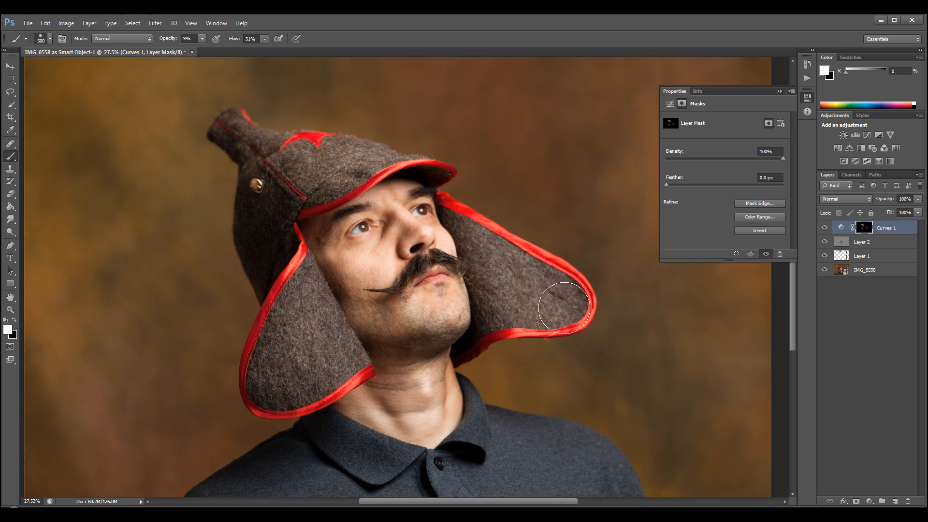
Step: Reduce the brush to size 70 and brighten the moustache hairs through the Curves mask
scroll(408, 292, "up", 2)
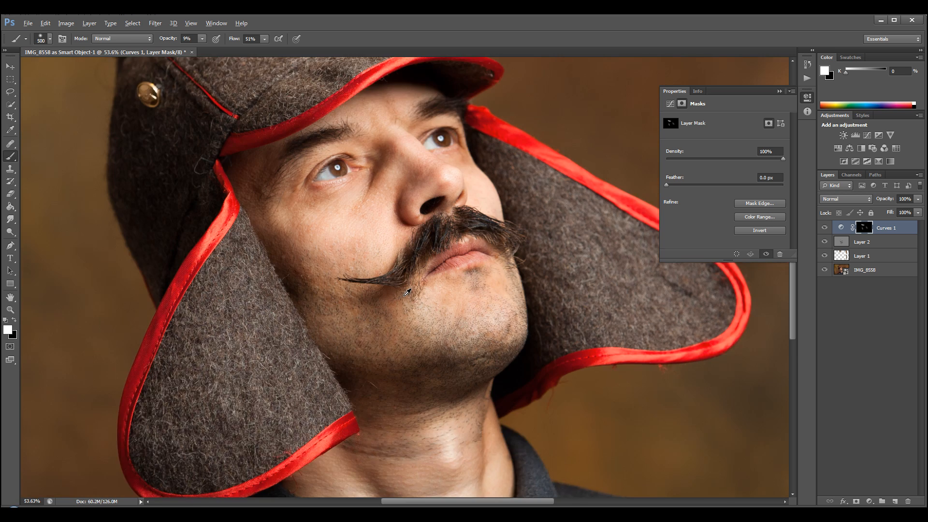
scroll(407, 293, "up", 3)
key("bracketleft")
key("bracketleft")
key("bracketleft")
key("bracketleft")
key("bracketleft")
key("bracketleft")
key("bracketleft")
key("bracketleft")
key("bracketleft")
key("bracketleft")
key("bracketleft")
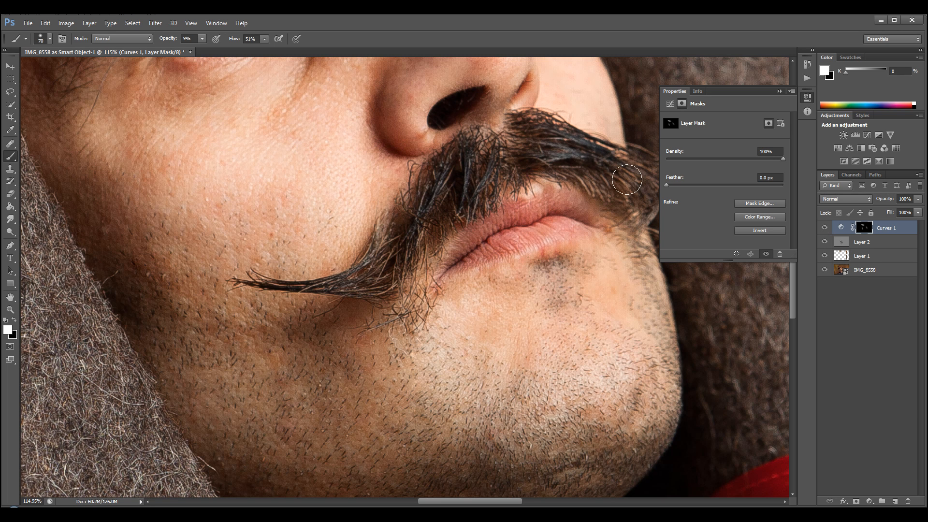
Step: Compare the portrait with and without the Curves 1 brightening
scroll(499, 270, "down", 5)
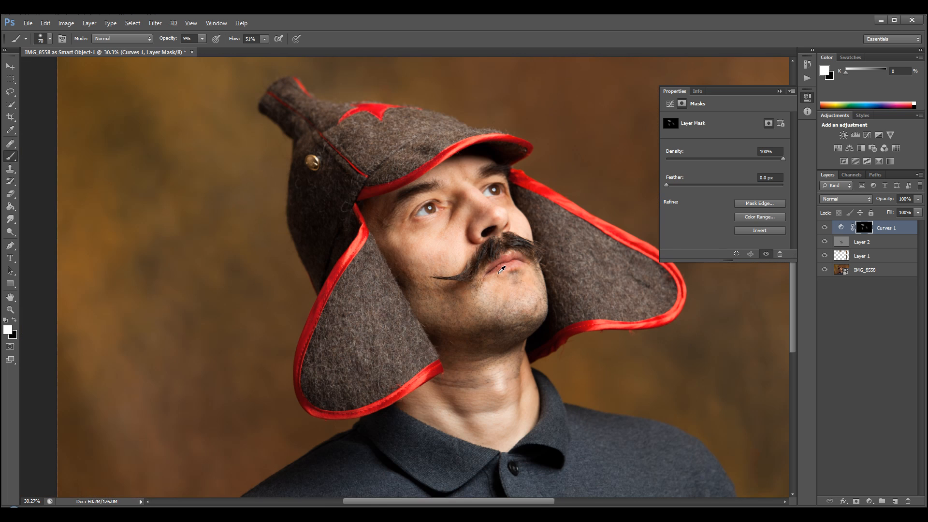
scroll(501, 269, "down", 1)
left_click(825, 228)
left_click(825, 229)
left_click(824, 229)
left_click(825, 228)
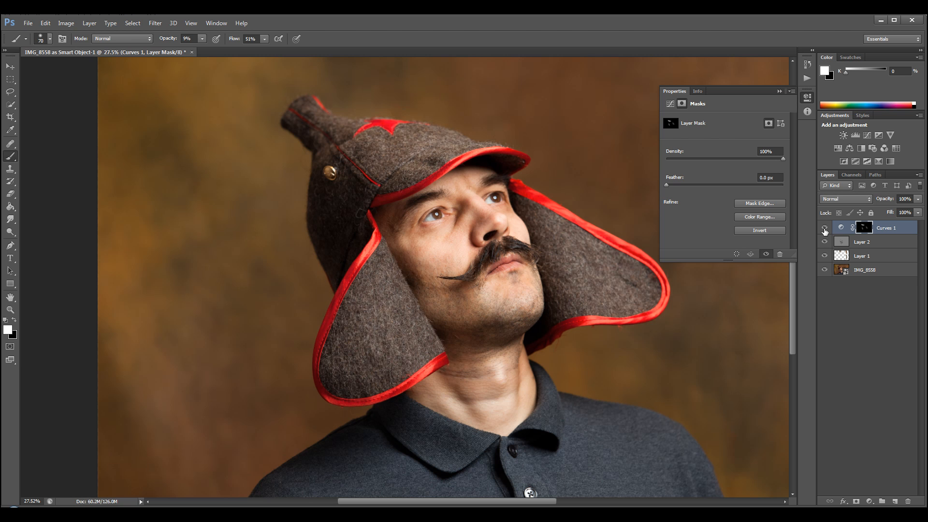
left_click(825, 229)
left_click(824, 229)
scroll(445, 289, "down", 2)
scroll(448, 286, "up", 1)
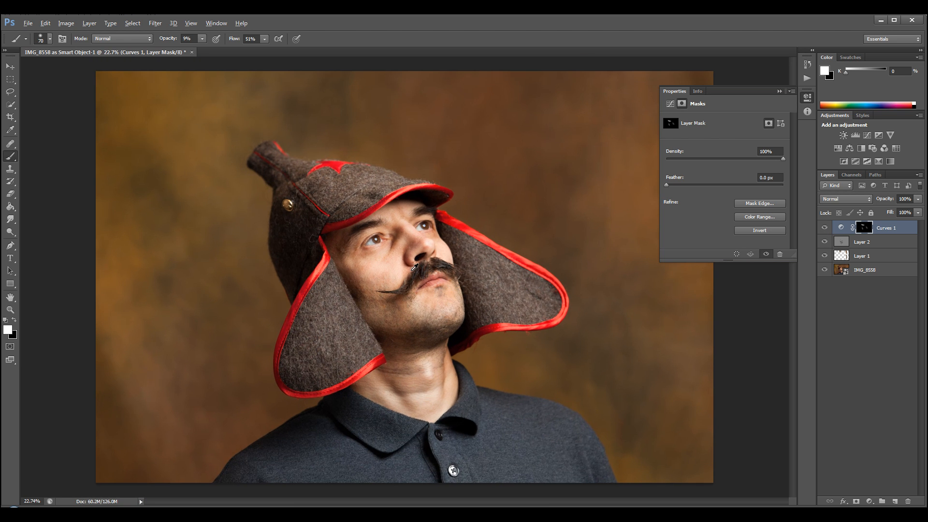
Step: Close the mask properties and examine the hat, face and moustache both up close and from farther out
key("alt")
left_click(807, 97)
scroll(466, 212, "up", 3)
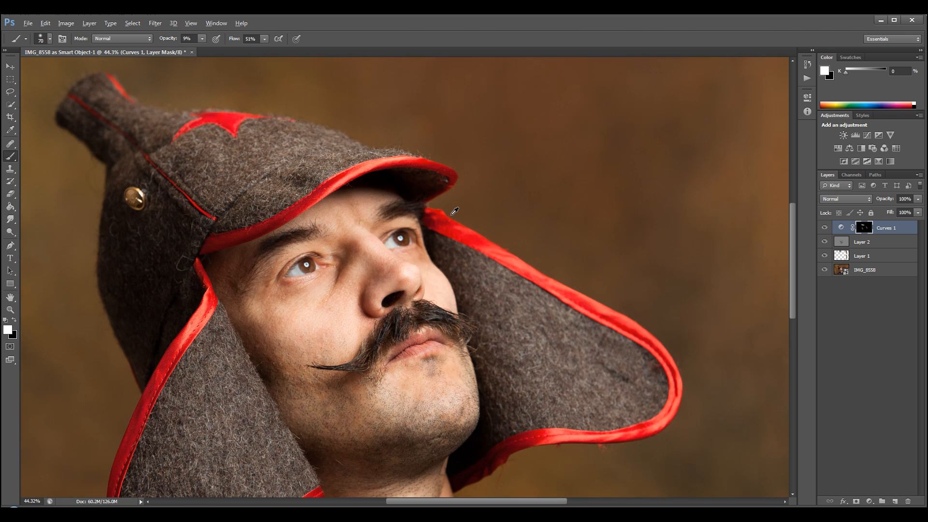
scroll(401, 280, "down", 2)
key("alt")
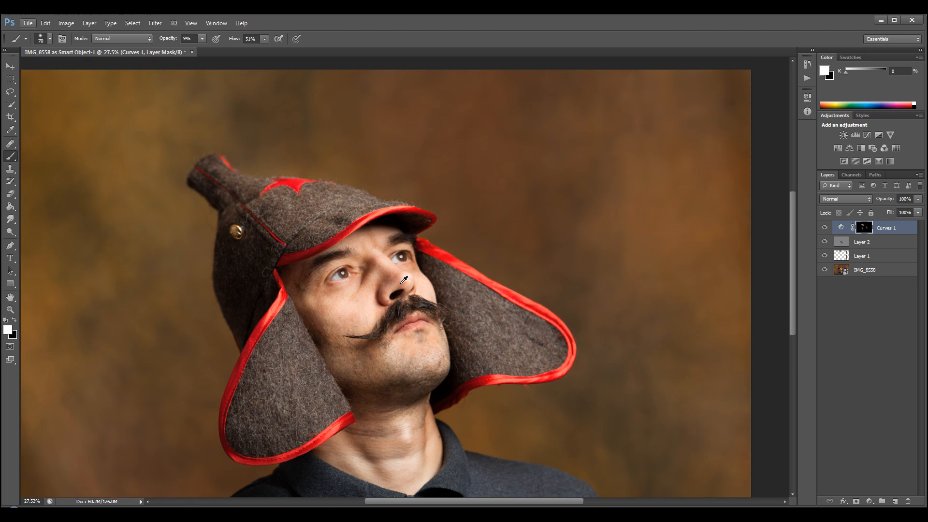
scroll(335, 229, "down", 2)
scroll(310, 189, "up", 2)
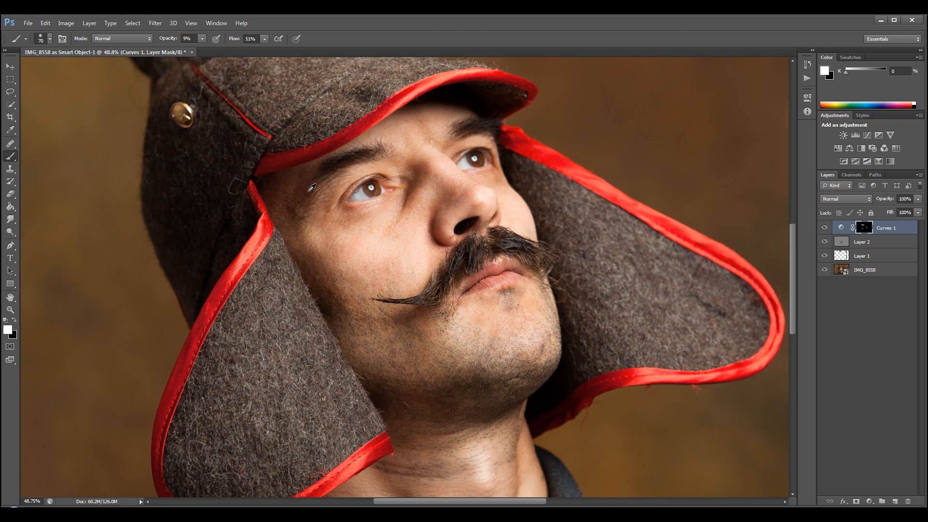
scroll(382, 263, "down", 1)
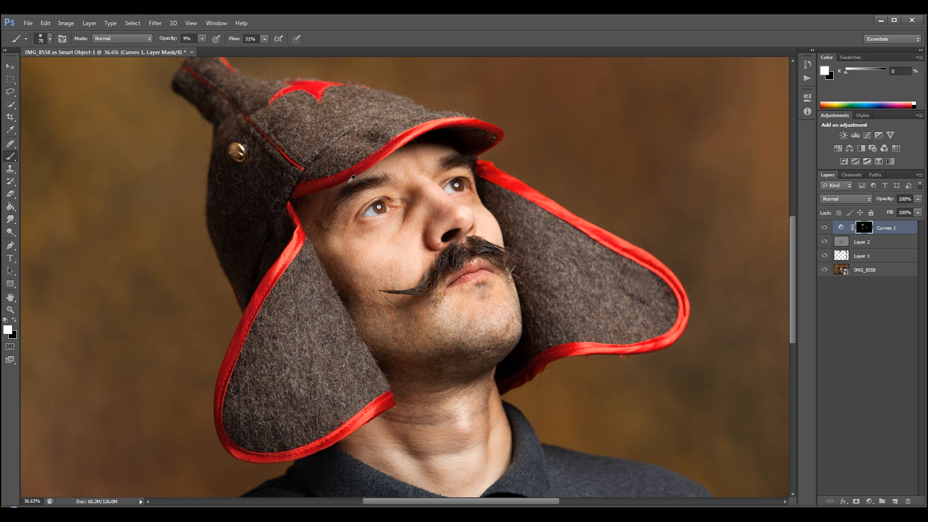
scroll(463, 217, "up", 1)
scroll(418, 215, "down", 2)
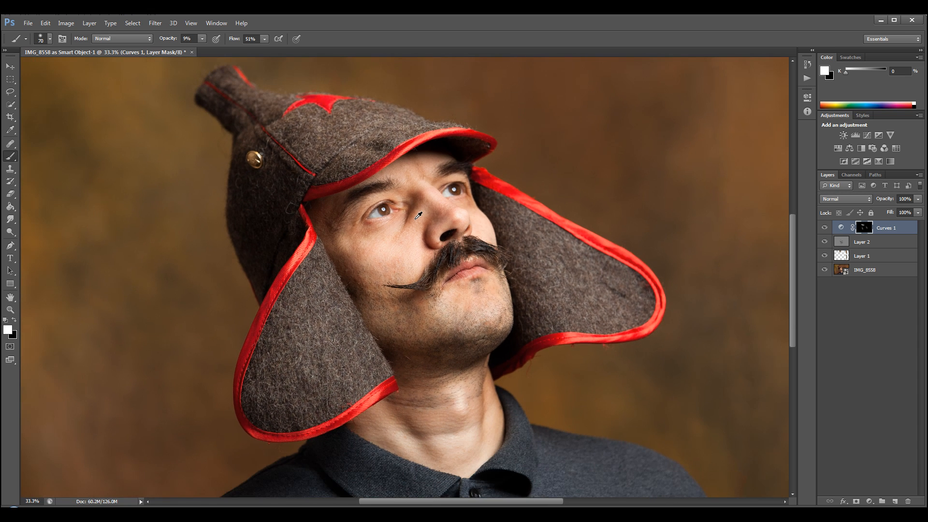
scroll(419, 214, "down", 1)
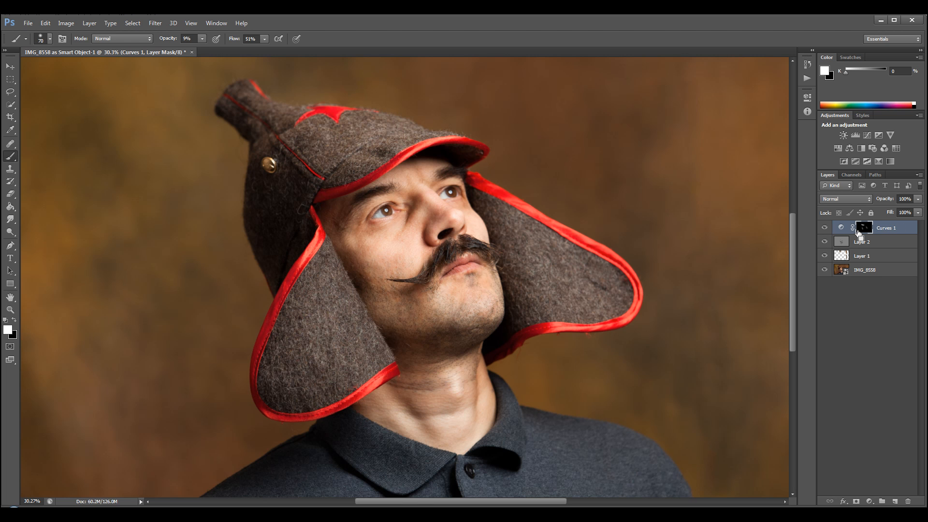
Step: Stamp all visible layers into two merged copies at the top of the stack and group them
key("ctrl+shift+alt+e")
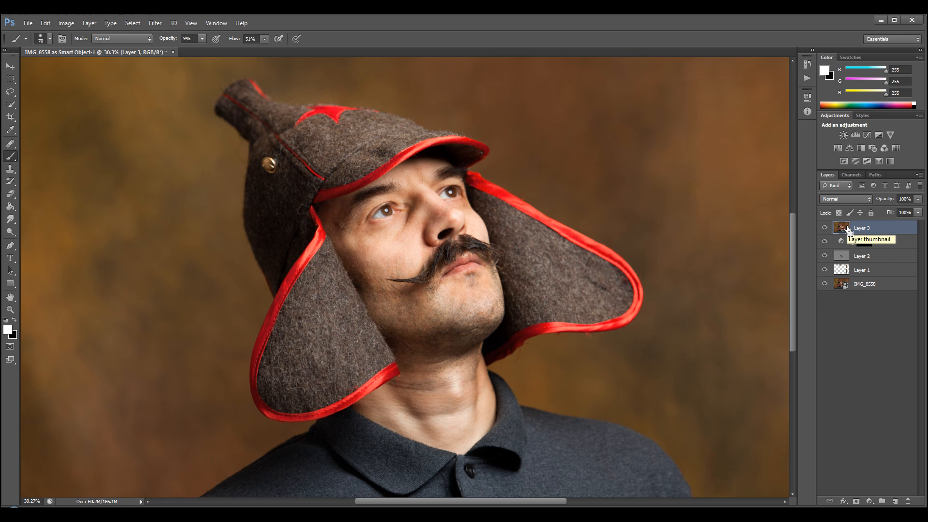
key("ctrl+shift+alt+e")
left_click(876, 243, "shift")
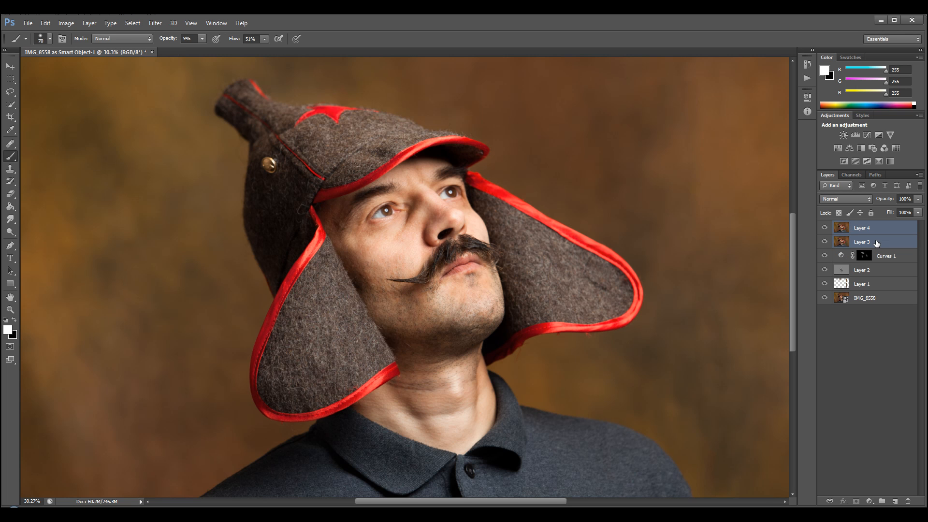
key("ctrl+g")
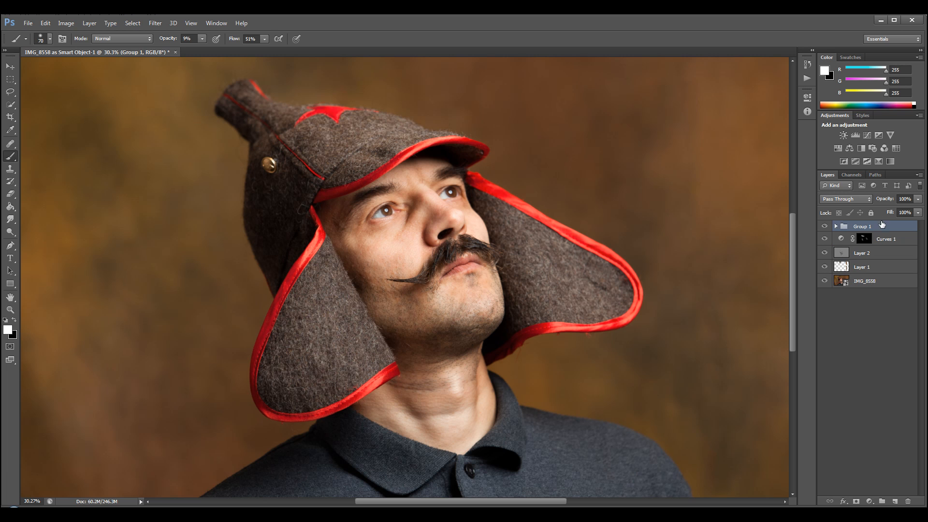
Step: Set the blend mode of Group 1 to Overlay and select Layer 4 inside it
left_click(837, 227)
left_click(865, 199)
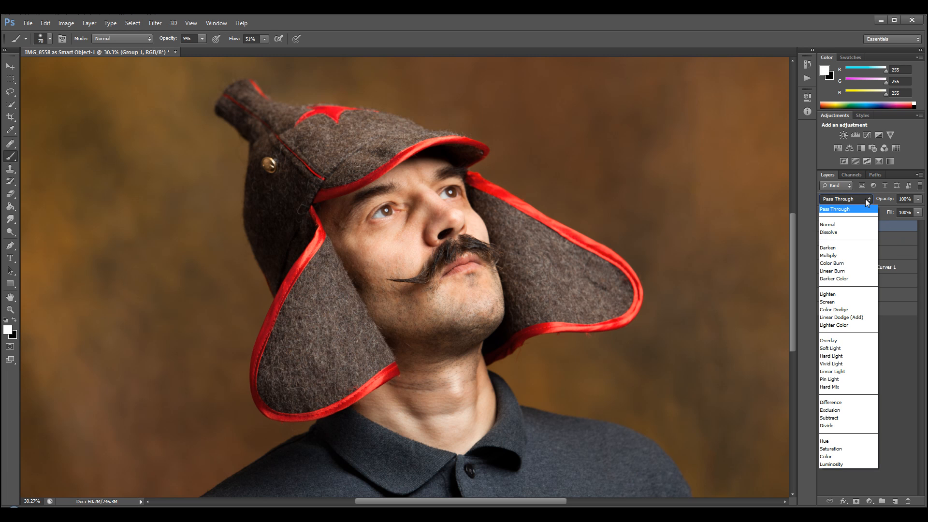
left_click(857, 340)
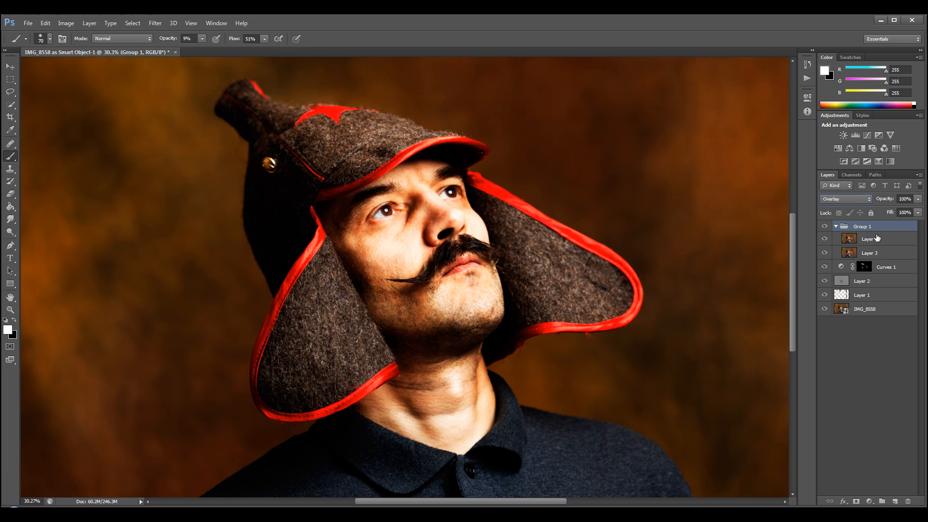
left_click(879, 239)
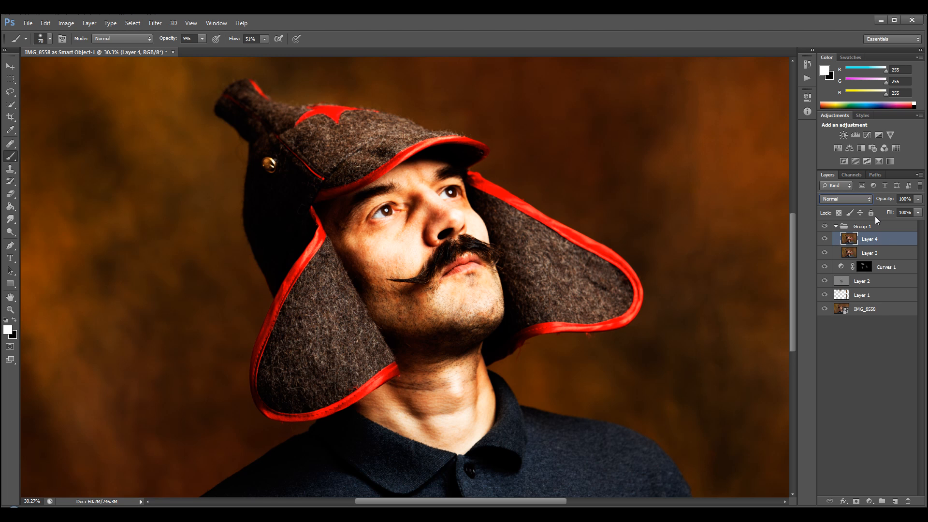
Step: Set the blend mode of Layer 4 to Vivid Light and invert its colours
left_click(866, 199)
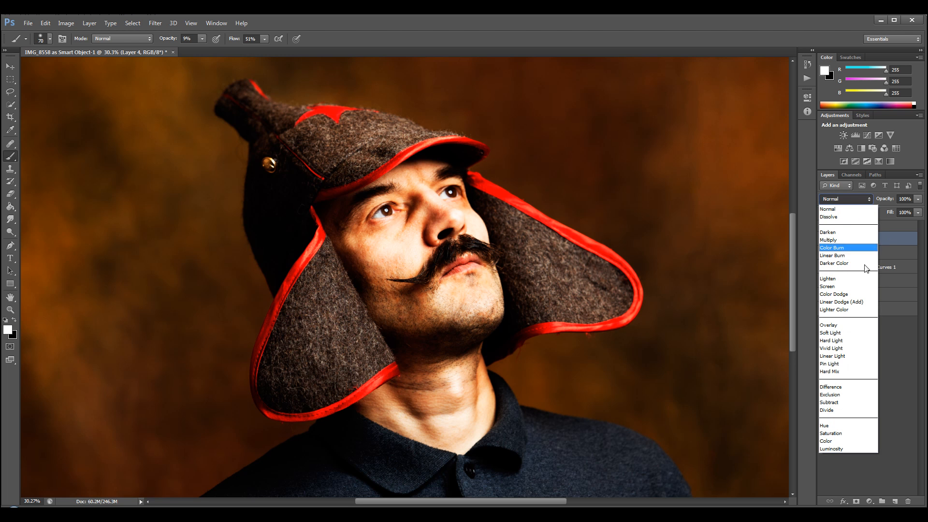
left_click(860, 345)
key("ctrl+i")
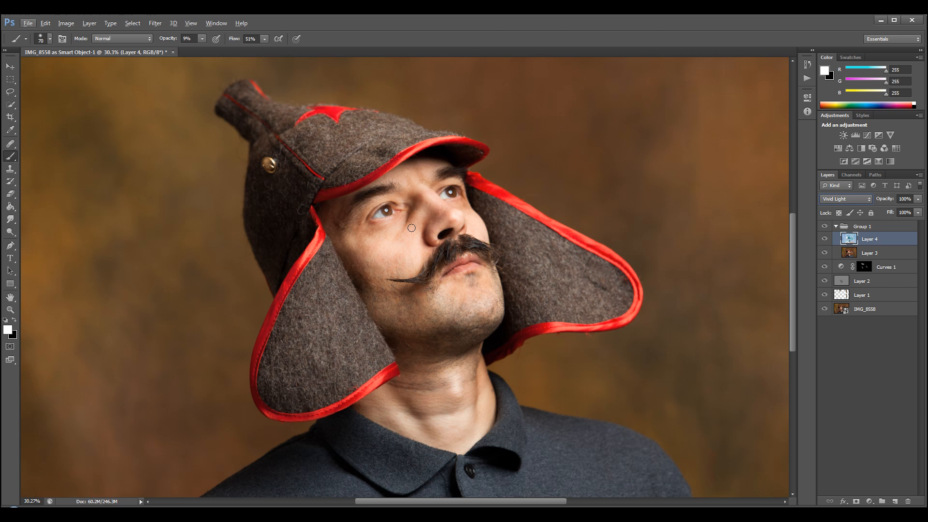
Step: Try Hard Light as the blend mode of Layer 4 and return it to Vivid Light
key("shift+alt+o")
key("shift+alt+h")
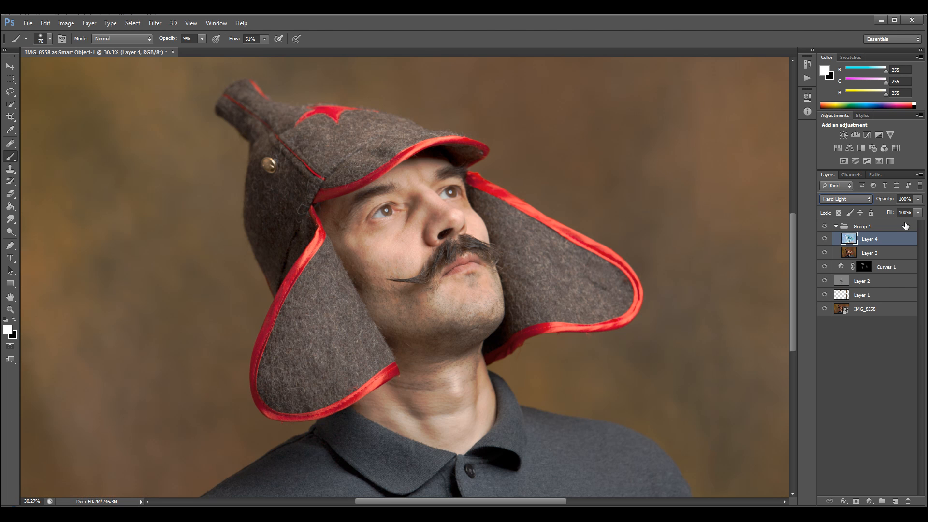
left_click(846, 198)
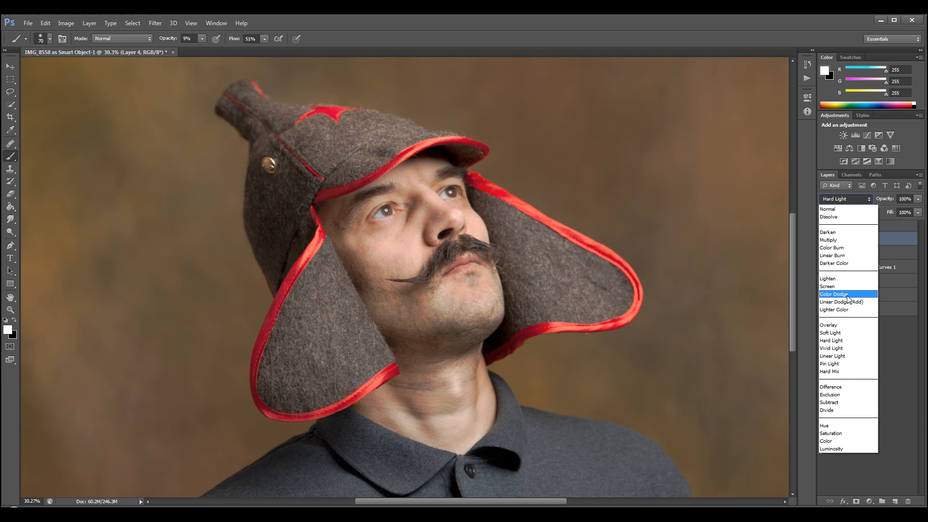
left_click(849, 348)
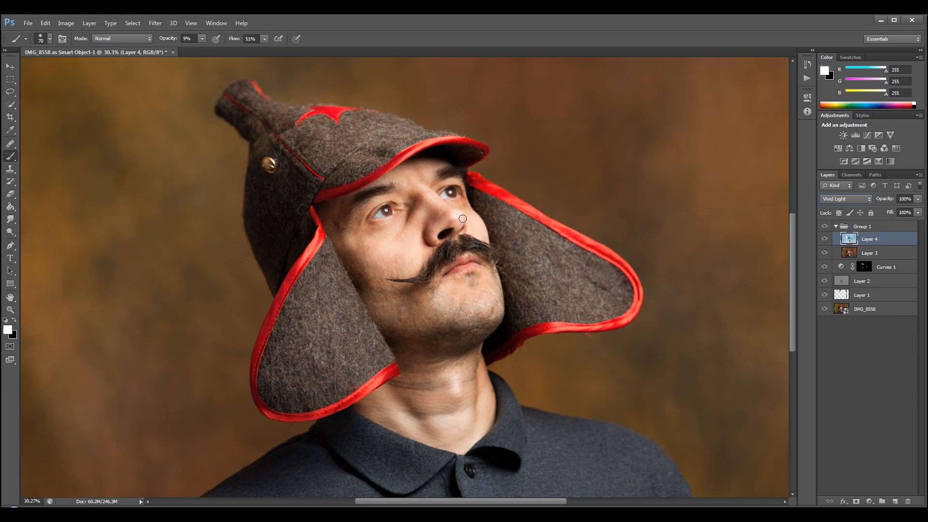
Step: Start a Surface Blur on Layer 4 with a threshold of 14 levels and check its preview on the face
key("v")
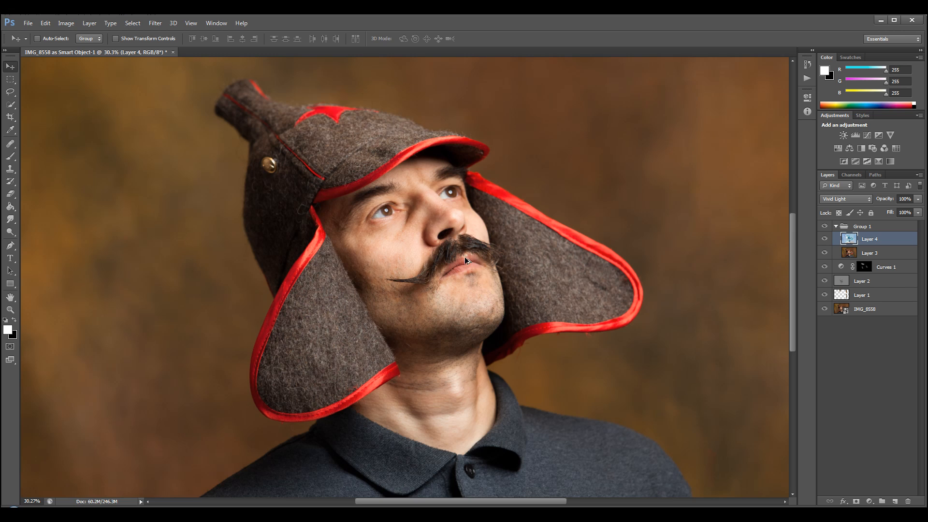
scroll(398, 238, "up", 4)
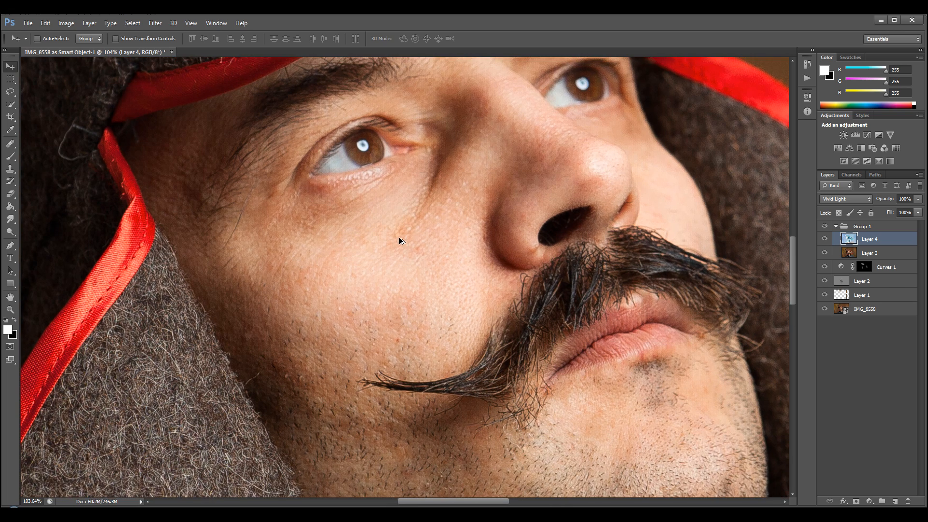
scroll(400, 238, "down", 5)
scroll(401, 239, "up", 6)
scroll(400, 240, "down", 2)
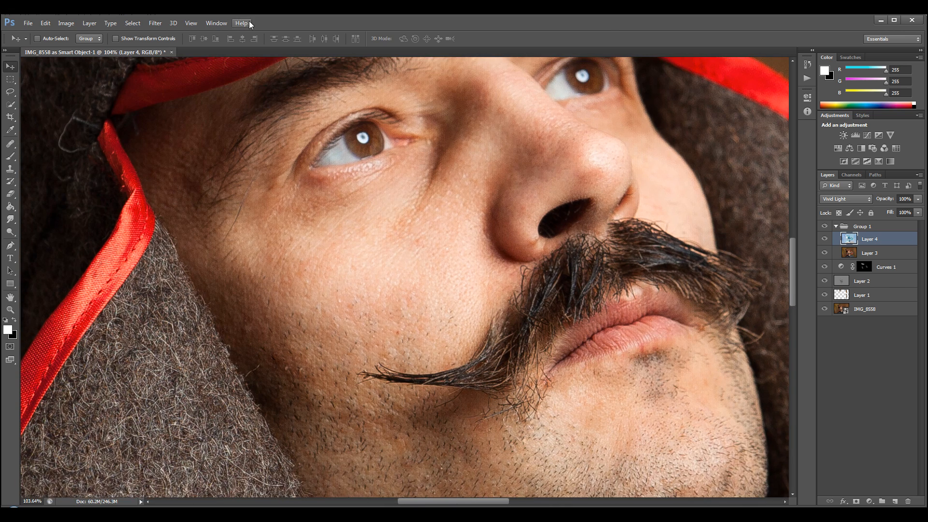
left_click(155, 23)
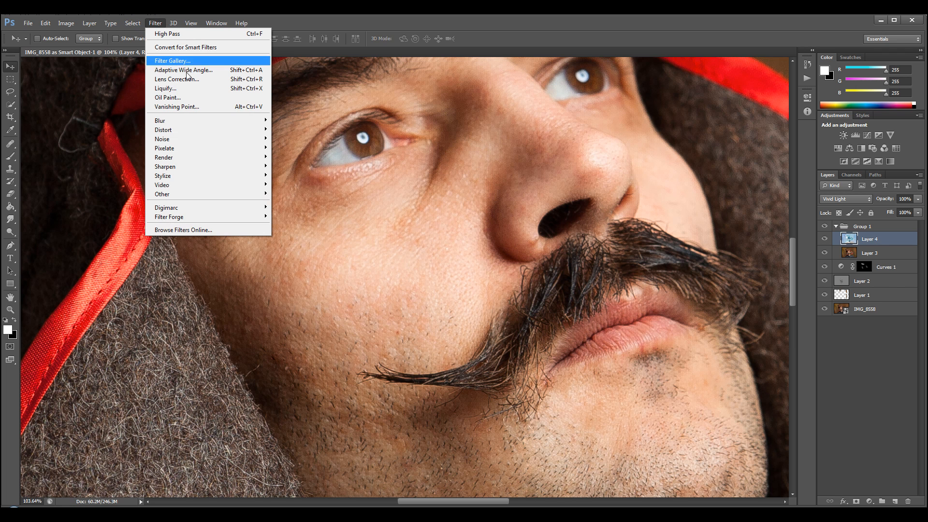
mouse_move(197, 125)
left_click(290, 245)
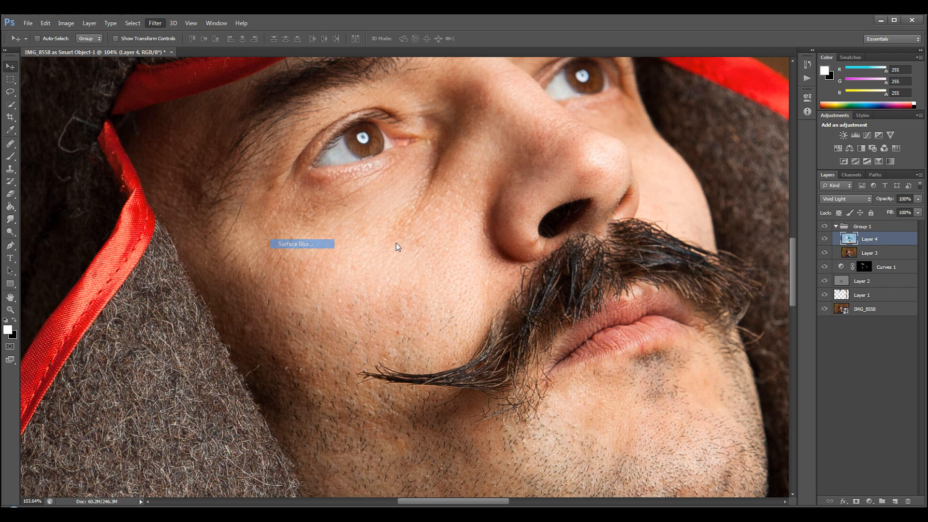
left_click_drag(507, 113, 612, 113)
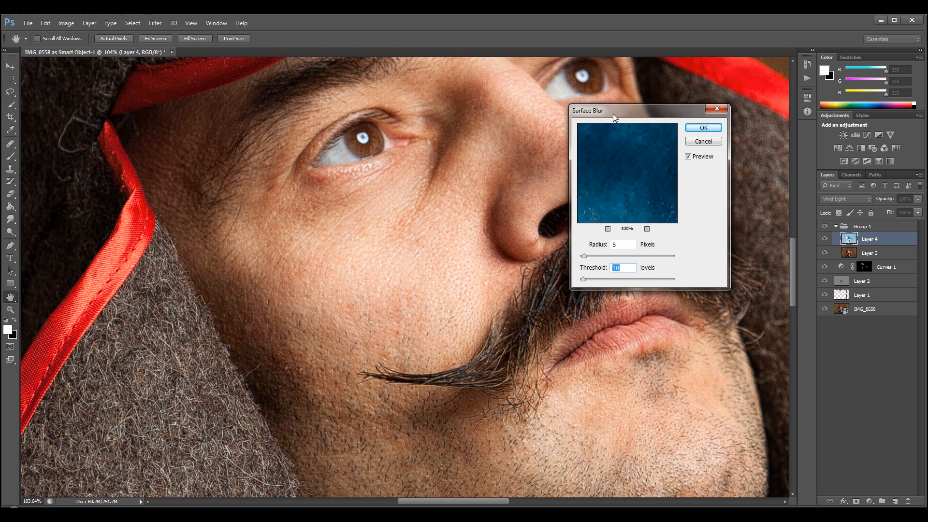
left_click_drag(591, 280, 588, 280)
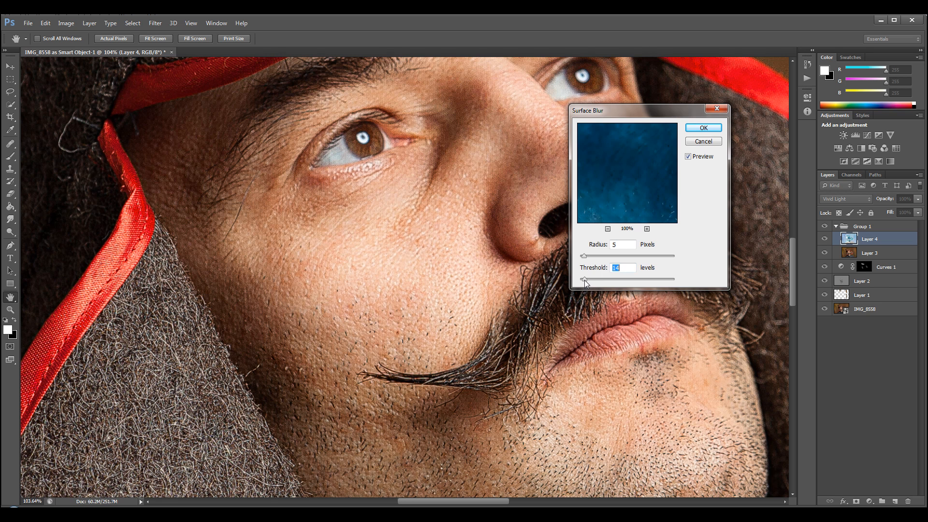
left_click(688, 156)
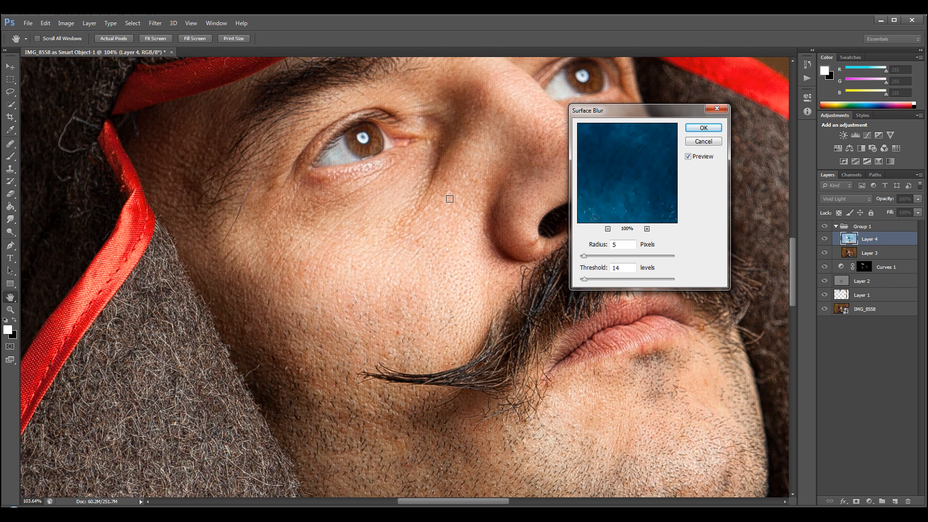
Step: Set the Surface Blur to a radius of 3 pixels and a threshold of 10 levels and apply it
left_click_drag(585, 256, 591, 255)
type("6")
key("alt")
left_click(450, 248, "alt")
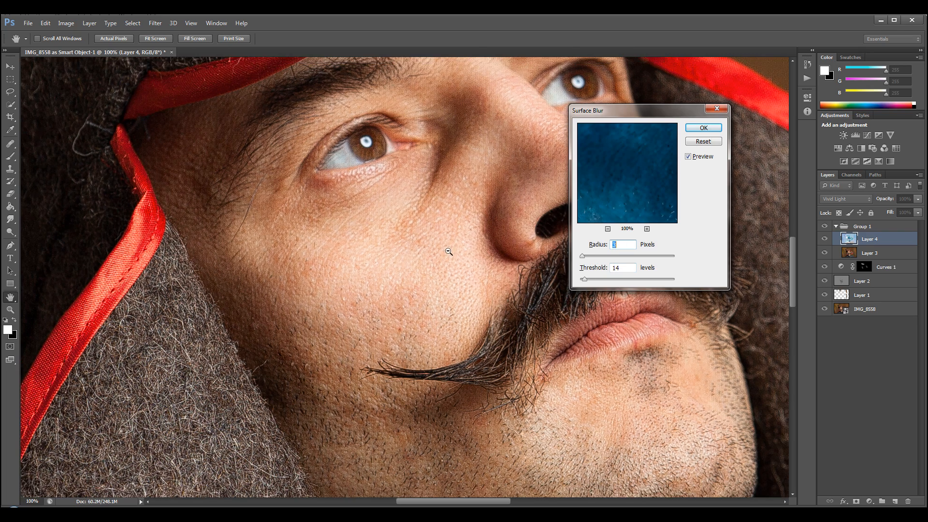
left_click(449, 252, "alt")
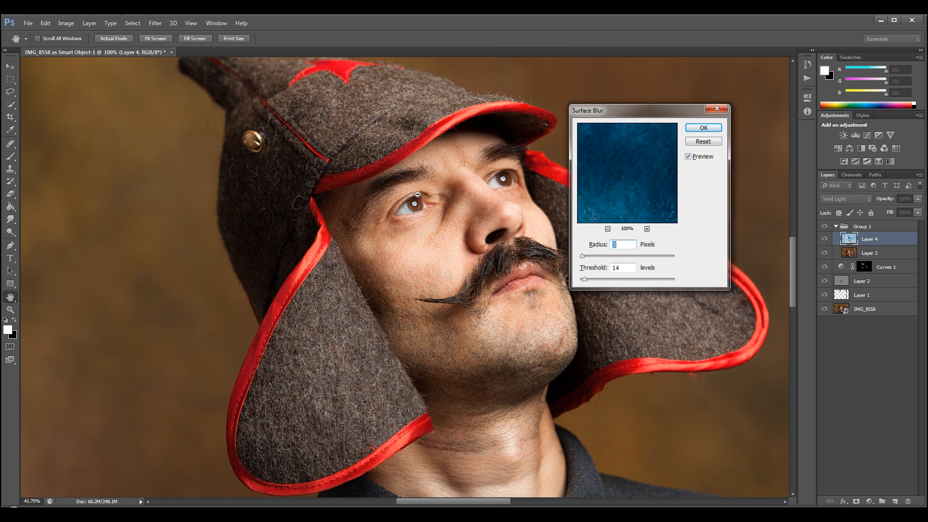
mouse_move(585, 280)
left_mouse_down()
mouse_move(605, 281)
mouse_move(585, 285)
left_mouse_up()
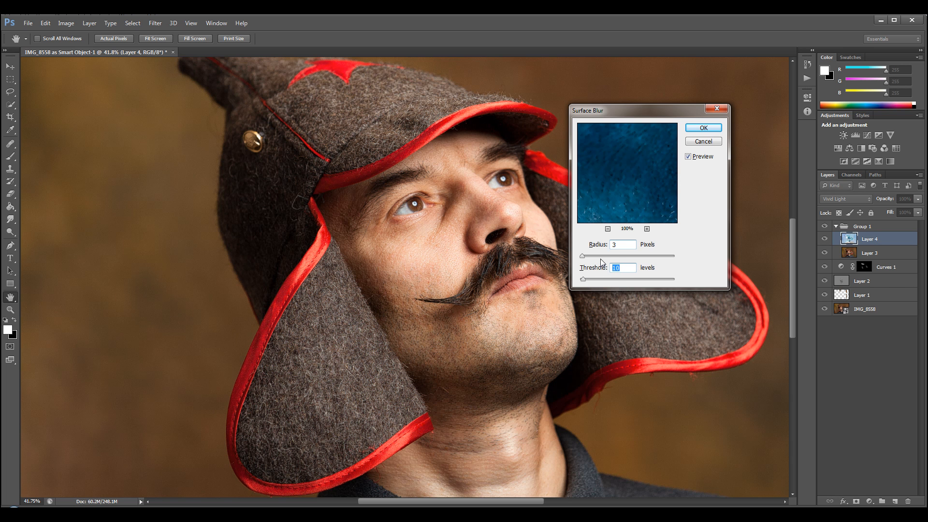
scroll(473, 237, "down", 3)
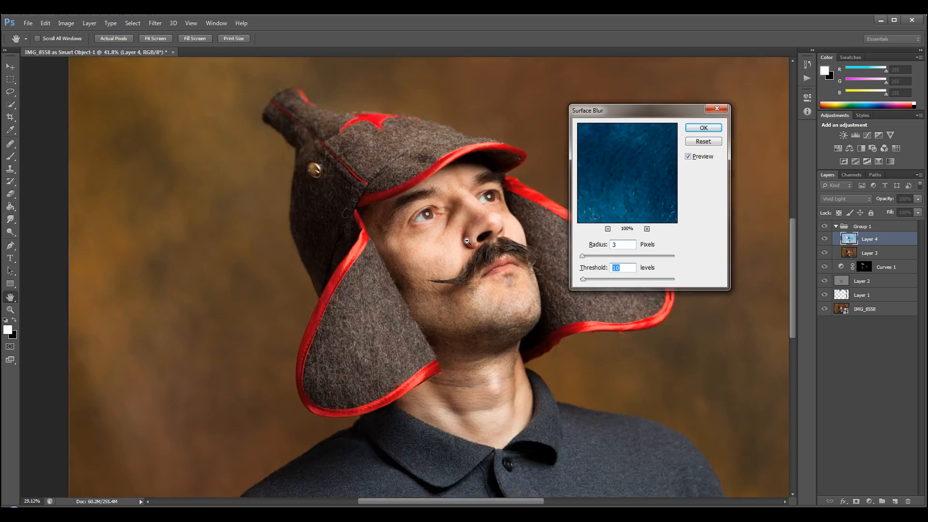
scroll(473, 237, "up", 4)
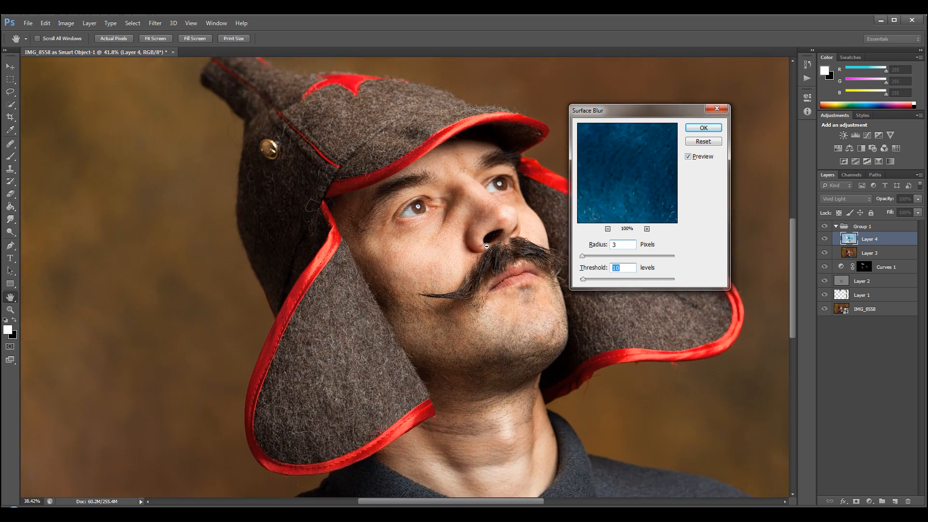
scroll(495, 251, "down", 2)
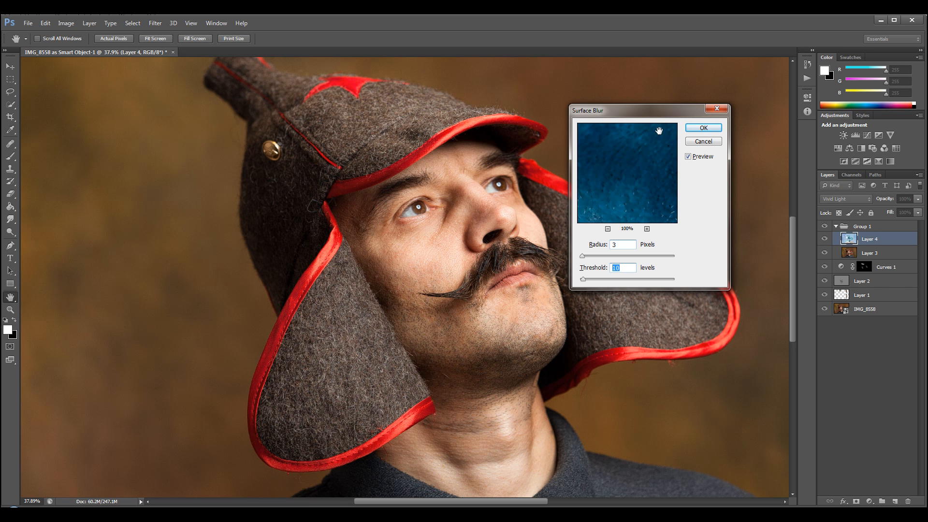
left_click(704, 127)
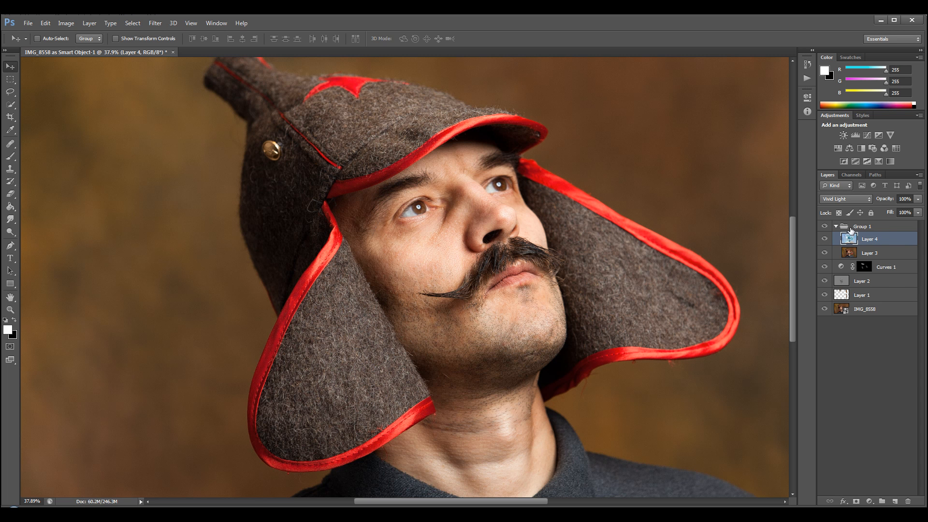
Step: Collapse Group 1, stamp all visible layers into a new layer above it, and set that layer to Overlay
left_click(836, 226)
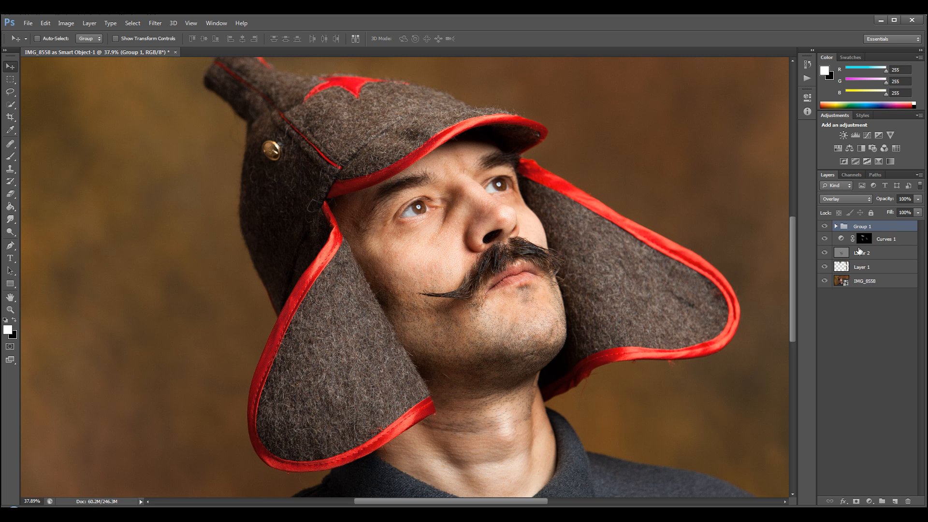
key("ctrl+shift+alt+e")
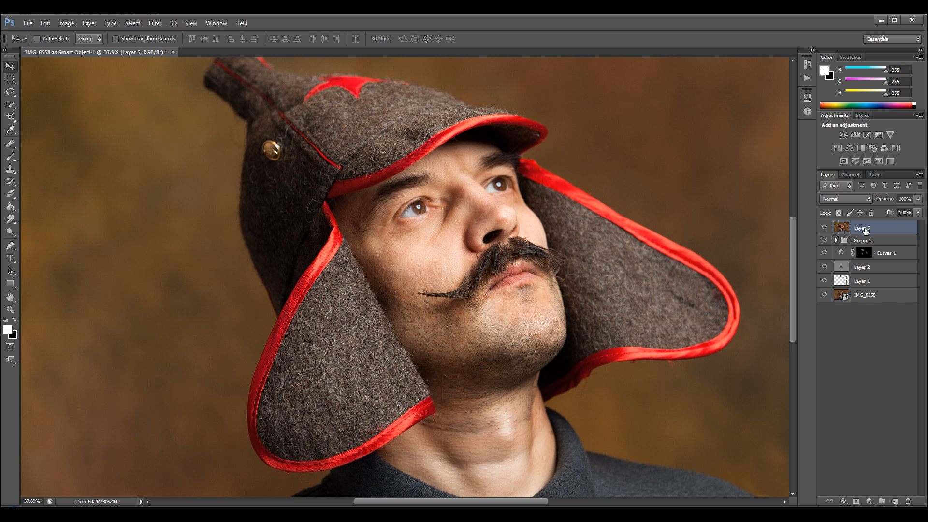
left_click(854, 198)
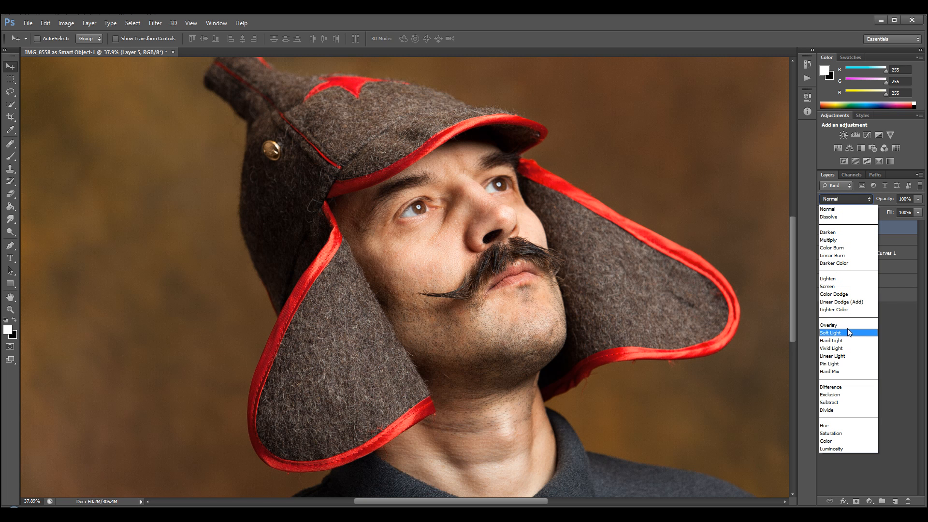
left_click(848, 324)
Step: Start a High Pass filter on Layer 5 with a radius of 0.9 pixels
left_click(155, 22)
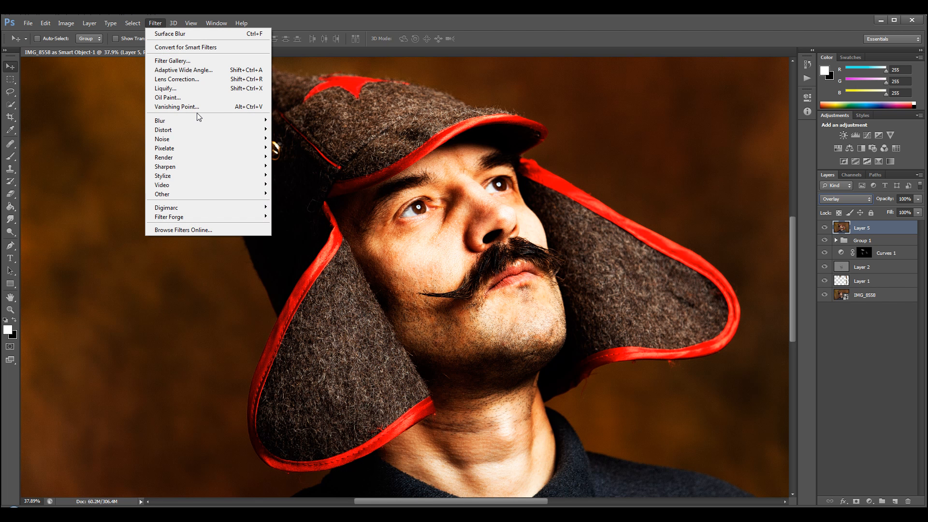
mouse_move(207, 194)
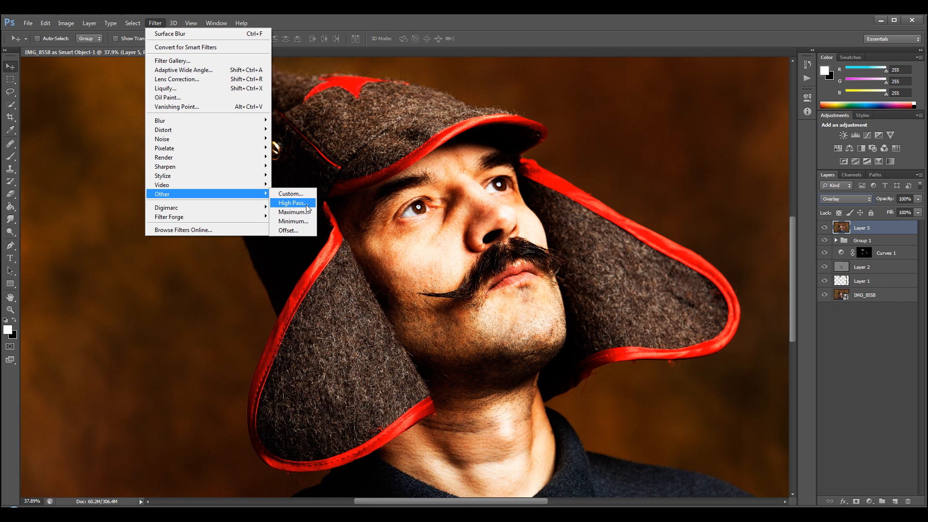
left_click(306, 207)
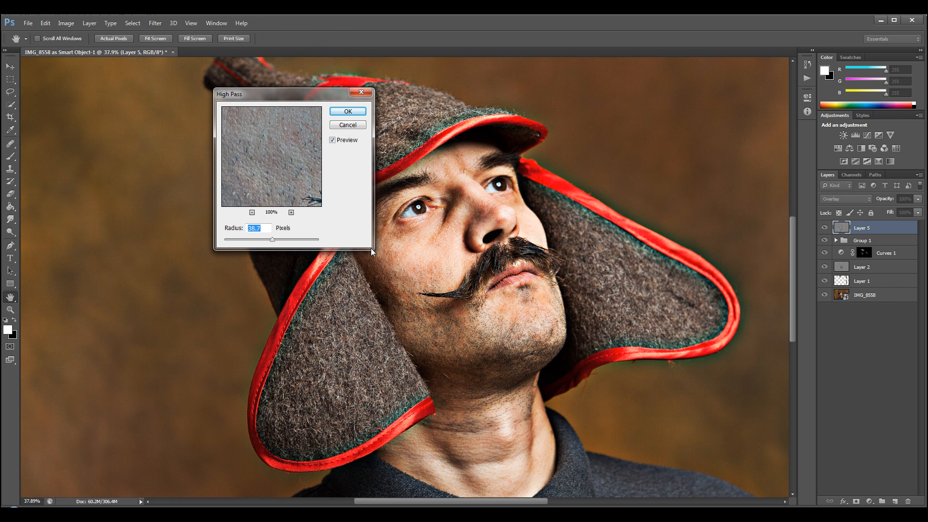
left_click_drag(262, 133, 301, 140)
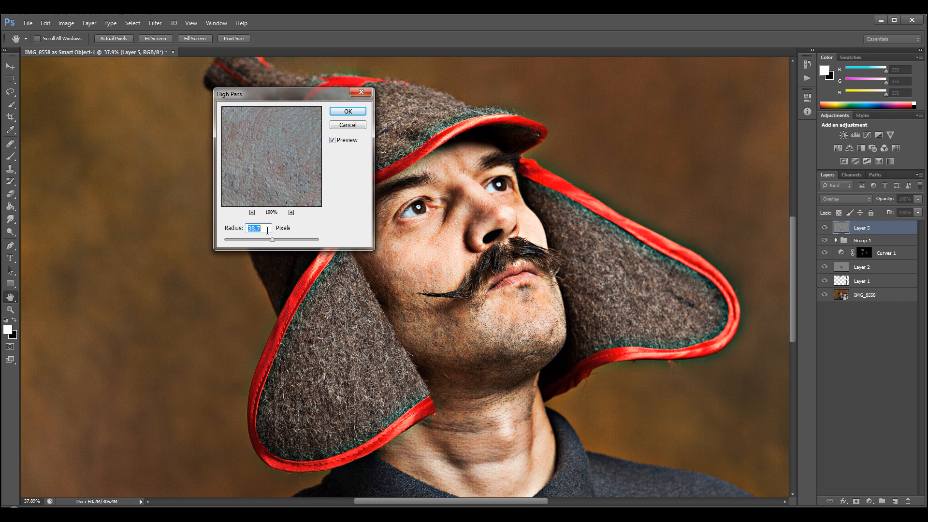
type("0.9")
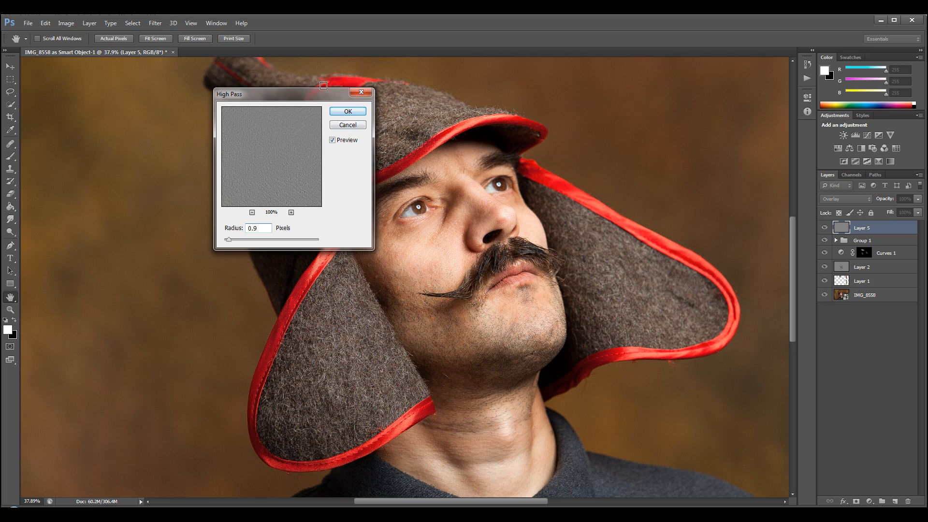
Step: Compare the portrait with and without the High Pass preview up close around the eye and apply the filter
left_click_drag(305, 100, 657, 164)
key("alt")
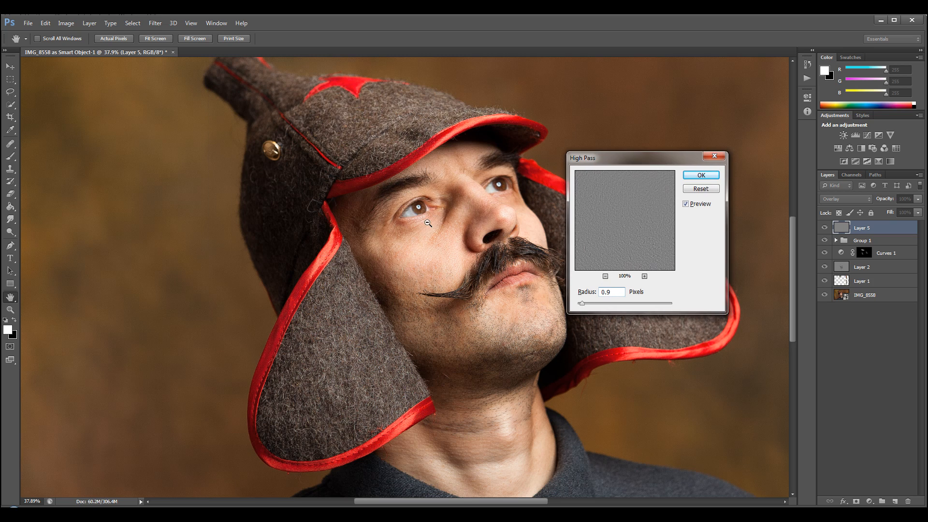
scroll(429, 223, "up", 5)
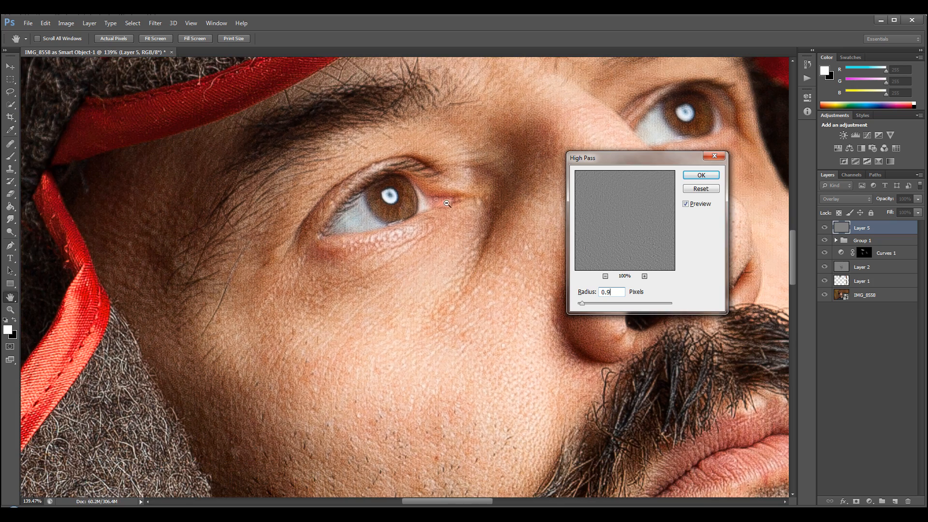
left_click(686, 204)
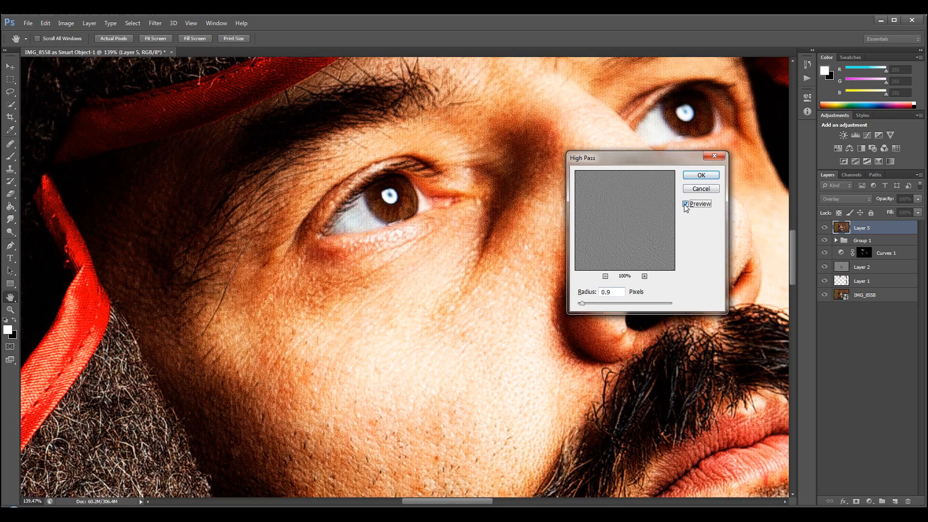
left_click(686, 204)
left_click(685, 204)
left_click(686, 205)
key("alt")
left_click(445, 201, "alt")
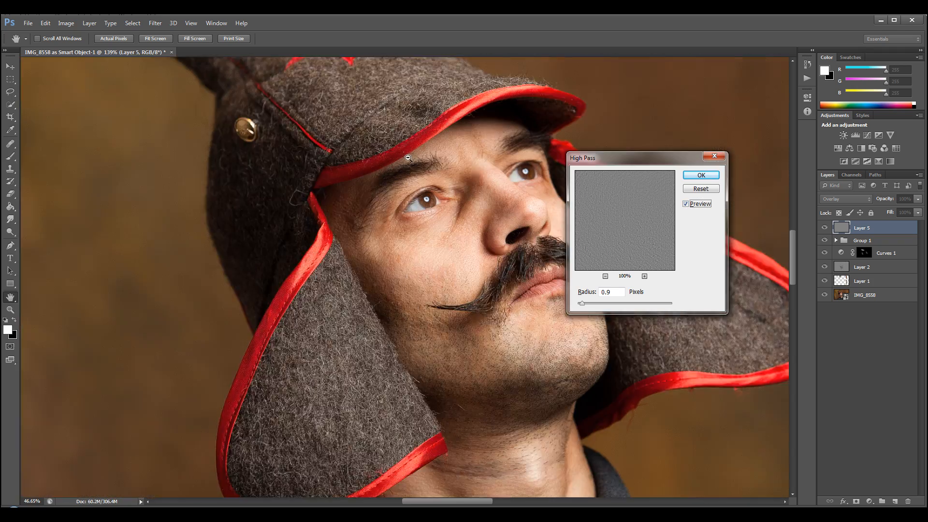
left_click(702, 176)
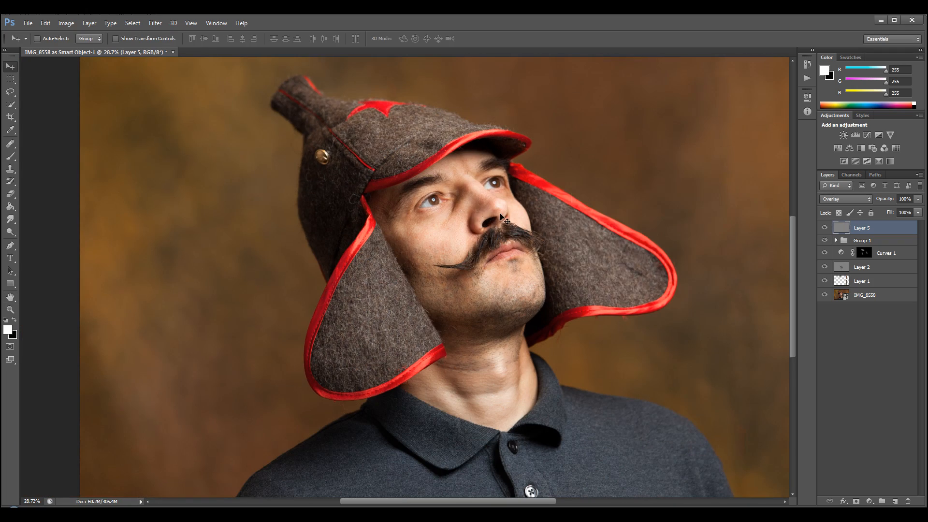
Step: Try strengthening the sharpening by duplicating Layer 5, and undo the duplication
key("ctrl+j")
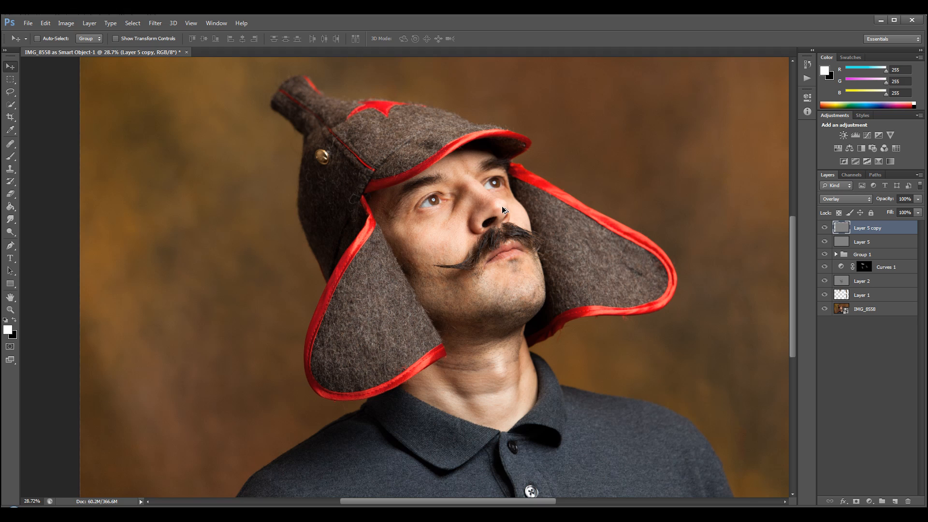
key("ctrl+z")
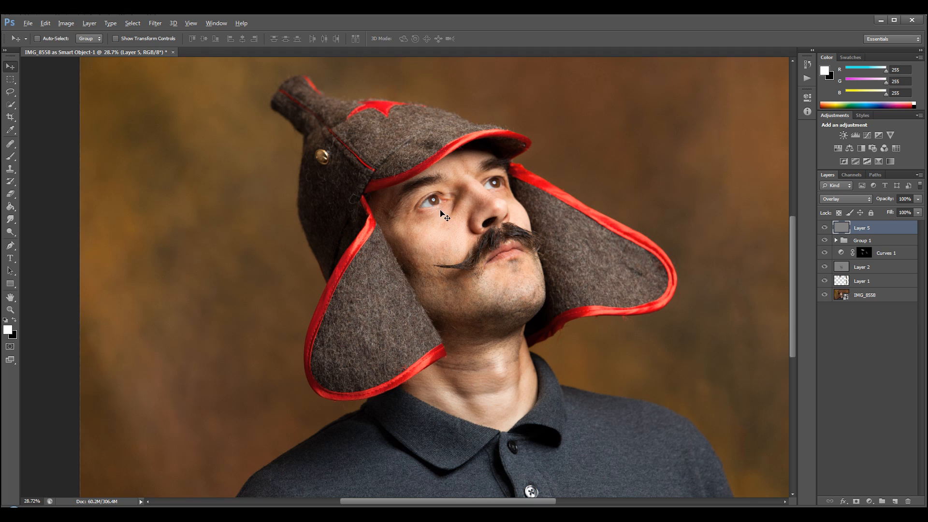
Step: Compare the face close up with Layer 5 hidden and shown, and look over the whole portrait
scroll(440, 210, "up", 5)
scroll(441, 212, "up", 4)
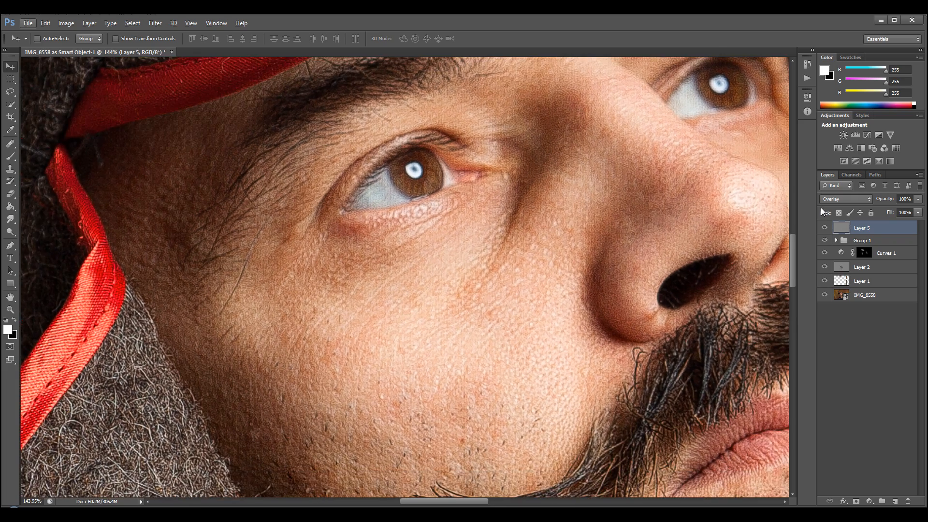
left_click(825, 227)
left_click(825, 228)
left_click(825, 228)
left_click(825, 228)
left_click(825, 228)
left_click(825, 227)
left_click(825, 228)
left_click(825, 228)
scroll(451, 207, "down", 5)
scroll(450, 207, "down", 2)
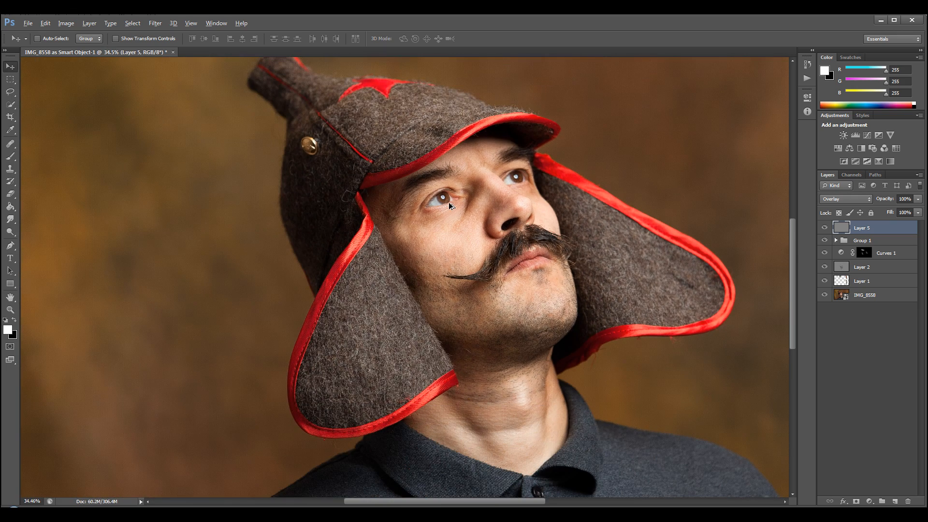
scroll(449, 207, "down", 1)
scroll(449, 207, "up", 1)
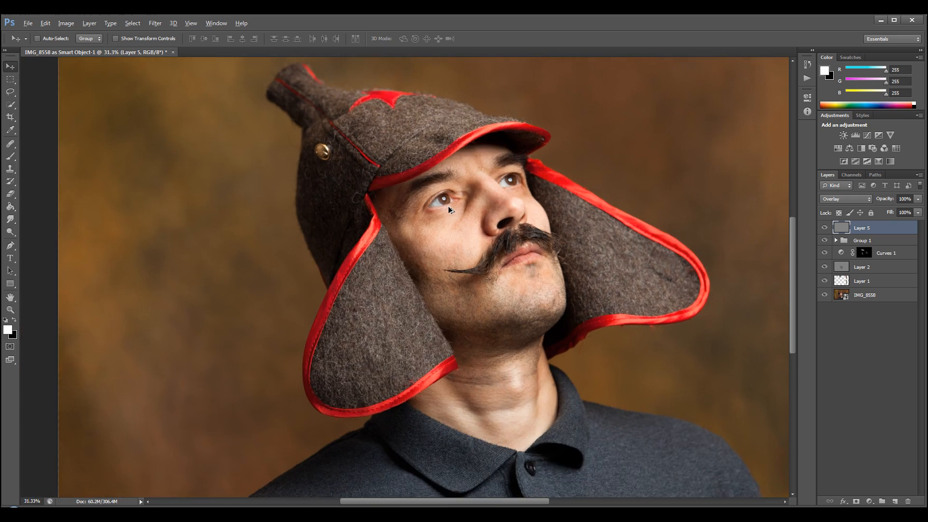
scroll(548, 341, "up", 3)
scroll(472, 269, "down", 3)
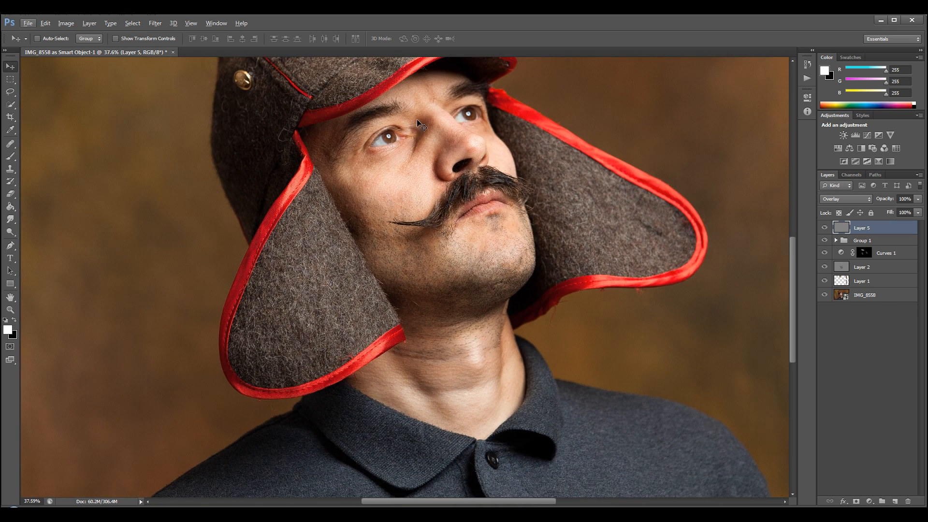
scroll(439, 140, "down", 2)
scroll(443, 141, "up", 2)
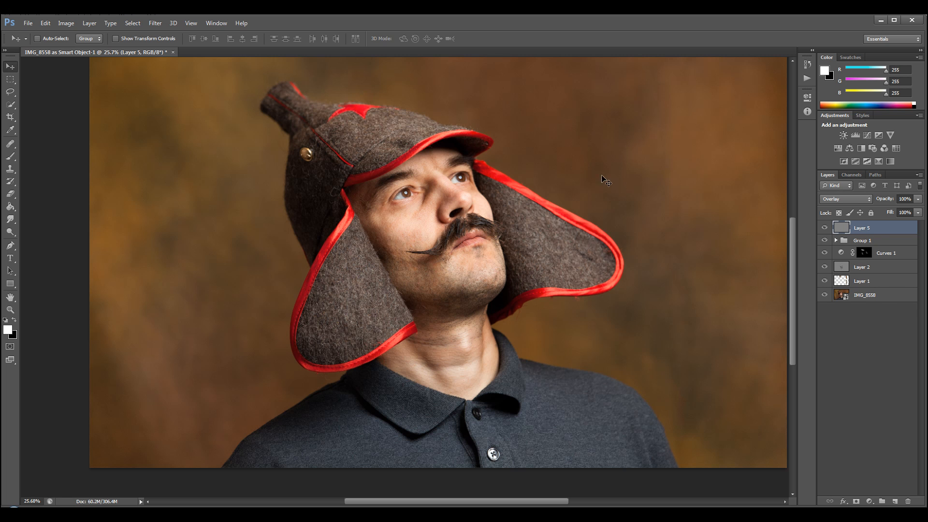
Step: Add a black layer mask to Layer 5 and paint white on it over the face with the Brush at 9% opacity
left_click(857, 502)
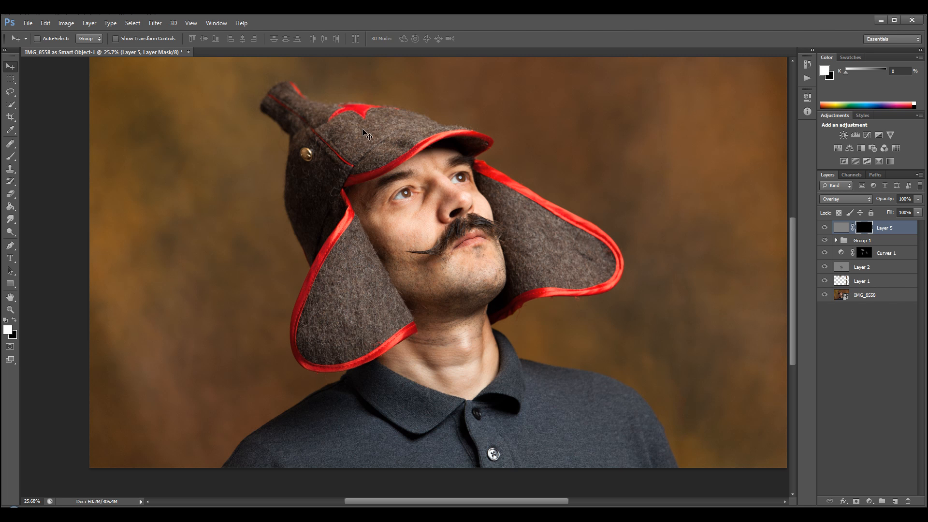
scroll(402, 199, "up", 2)
scroll(402, 200, "up", 1)
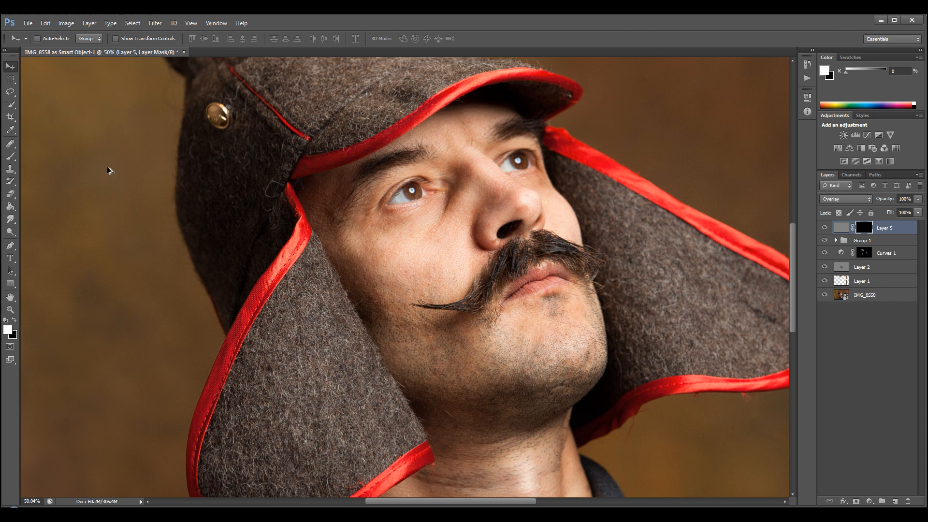
left_click(10, 156)
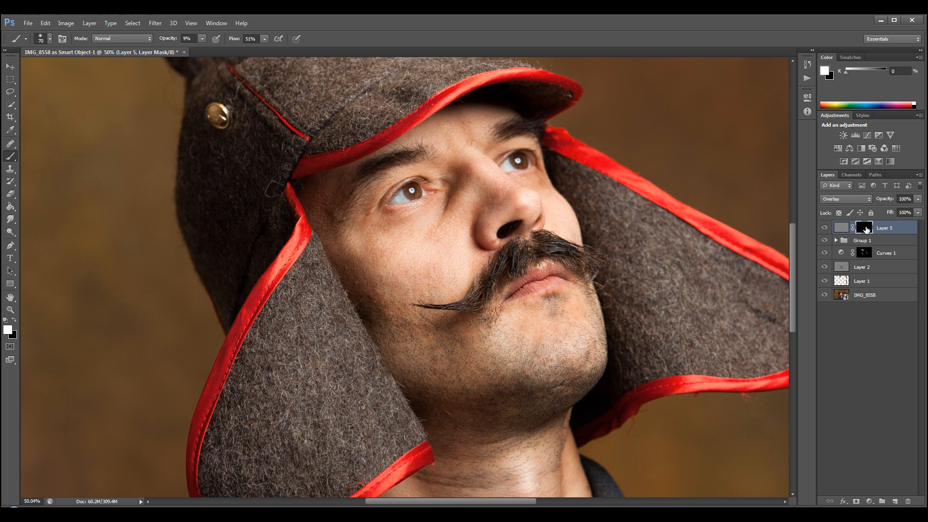
left_click(866, 227, "ctrl")
left_click(467, 196)
left_click(867, 227, "alt")
Step: Enlarge the brush to 300 px and look over the hat, face and collar
key("bracketright")
key("bracketright")
key("bracketright")
key("bracketright")
key("bracketright")
key("bracketright")
key("bracketright")
key("bracketright")
key("bracketright")
scroll(319, 121, "up", 3)
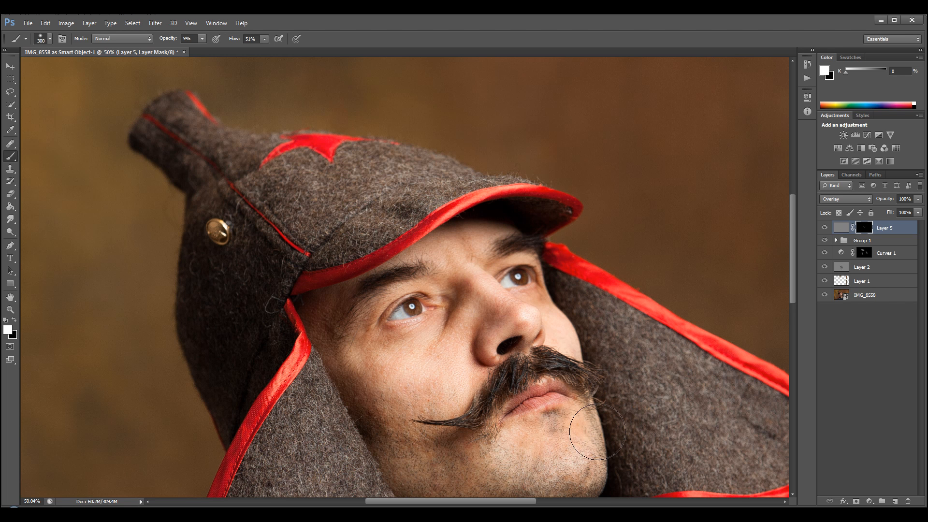
scroll(530, 345, "down", 5)
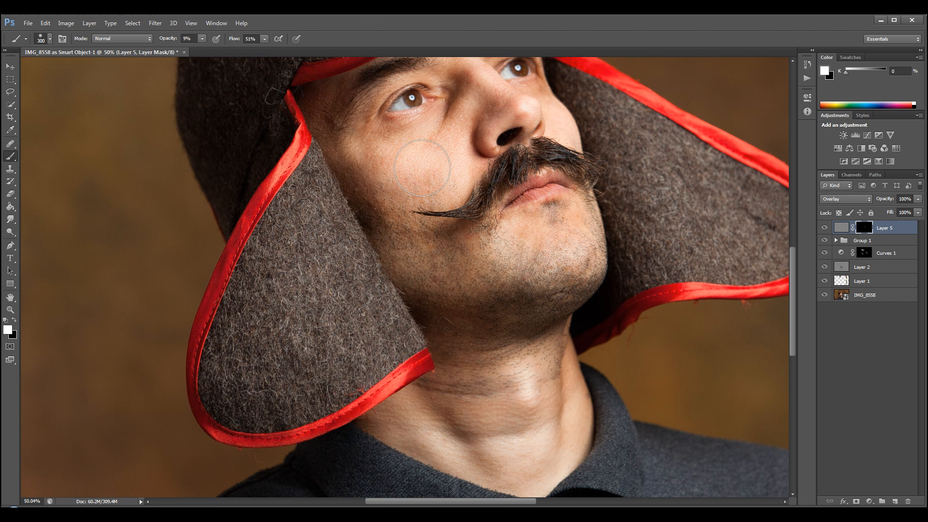
scroll(464, 203, "up", 1)
scroll(465, 203, "up", 2)
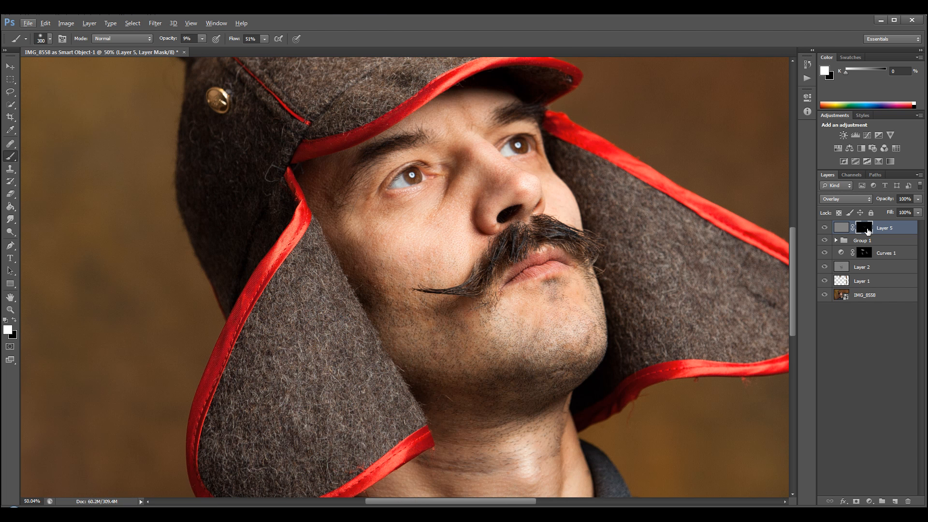
Step: Inspect the Layer 5 mask on its own and brush more white over the moustache
left_click(868, 232, "alt")
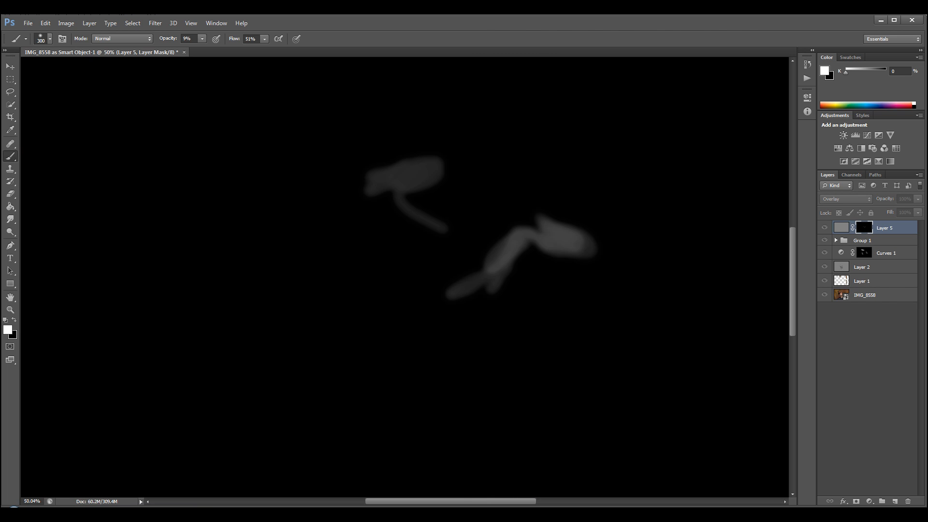
left_click(869, 232, "alt")
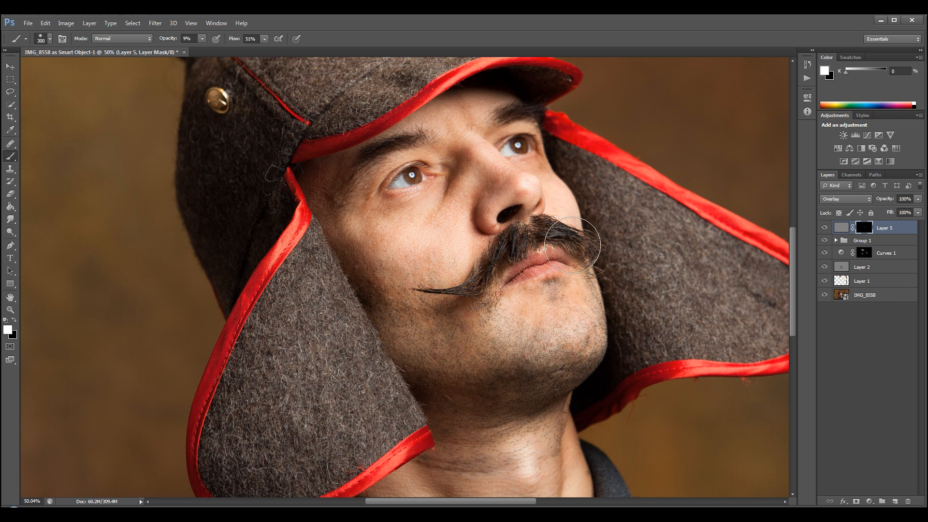
mouse_move(551, 244)
left_mouse_down()
mouse_move(513, 243)
mouse_move(497, 258)
mouse_move(512, 263)
mouse_move(476, 287)
left_mouse_up()
left_click(840, 229)
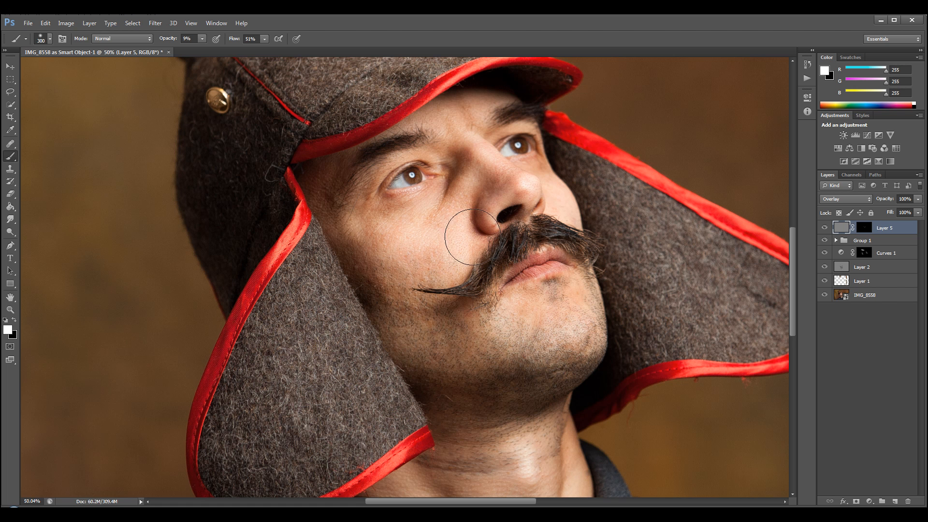
left_click(865, 228, "alt")
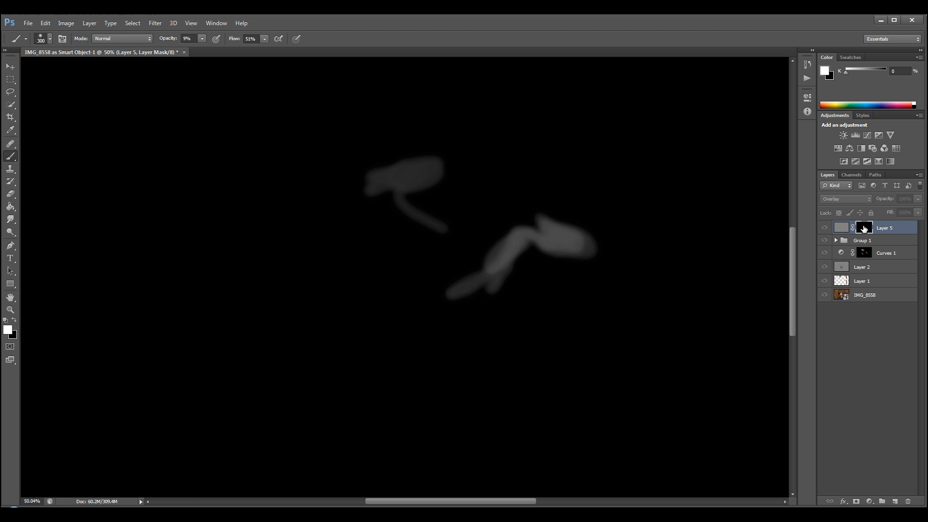
left_click(865, 228, "alt")
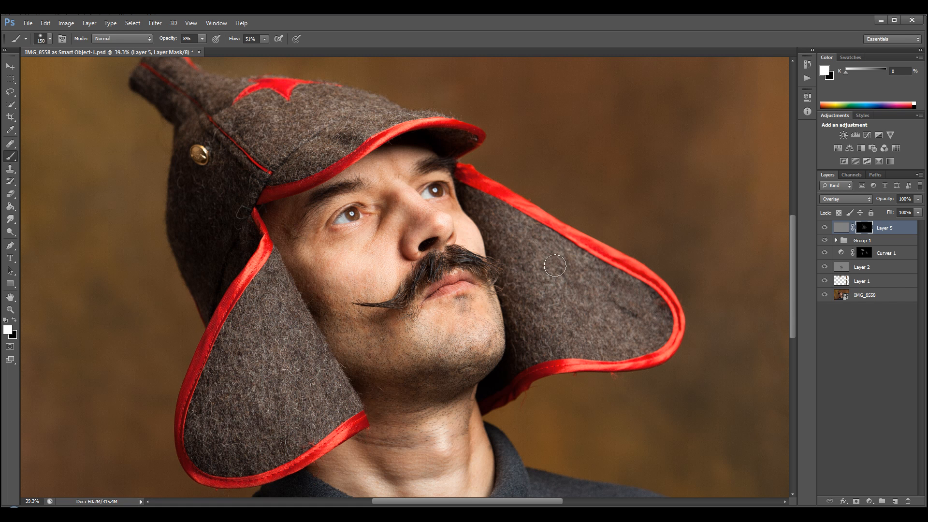
Step: Inspect the painted Layer 5 mask on its own, and examine the eyes and moustache up close and in the full portrait
left_click(866, 231, "alt")
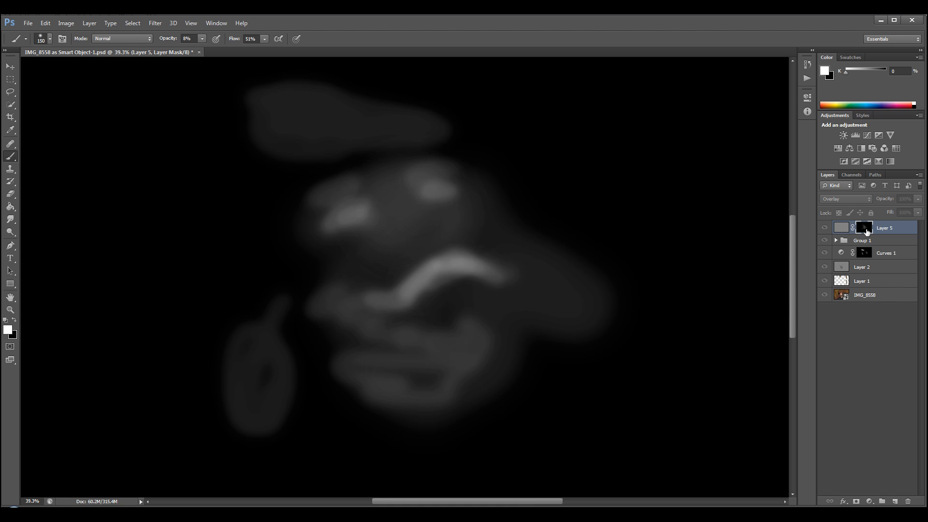
left_click(867, 231, "alt")
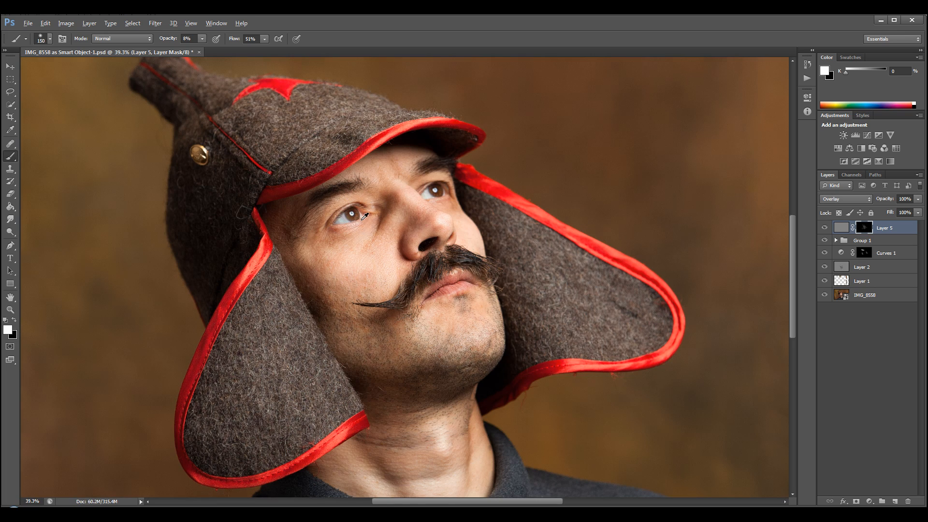
scroll(357, 221, "up", 5)
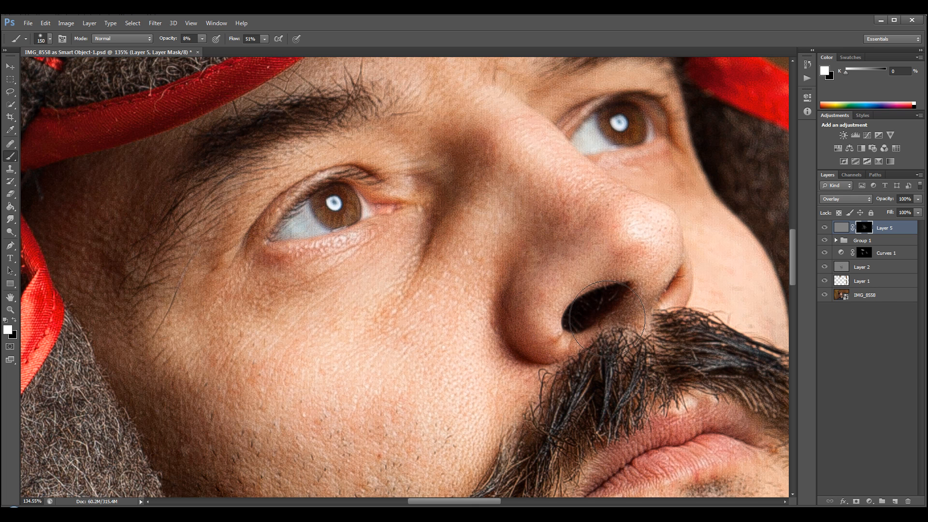
scroll(604, 313, "down", 3)
left_click(541, 332, "alt")
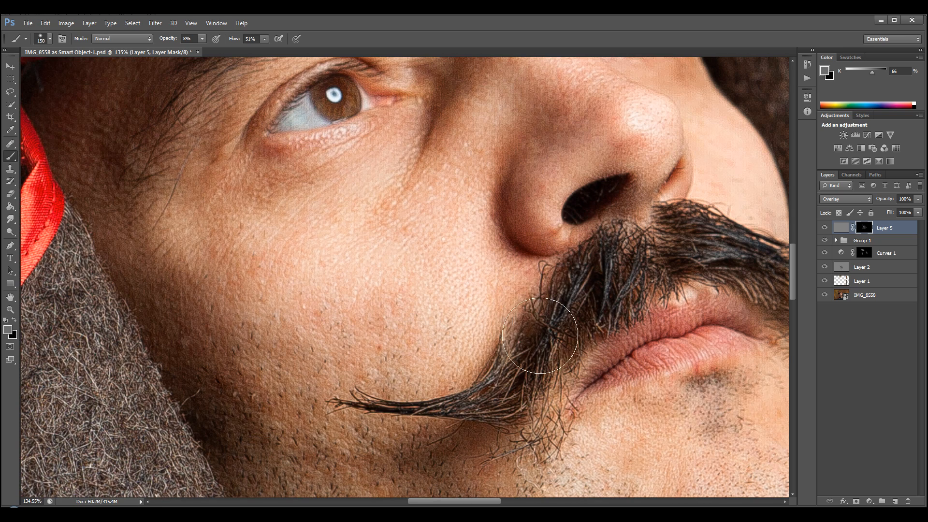
scroll(564, 304, "down", 5)
scroll(561, 298, "down", 3)
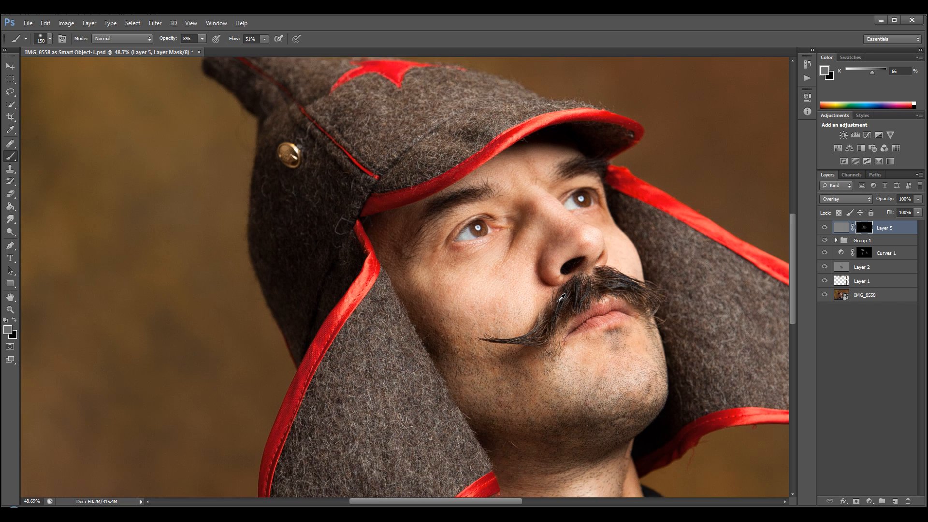
scroll(561, 298, "down", 2)
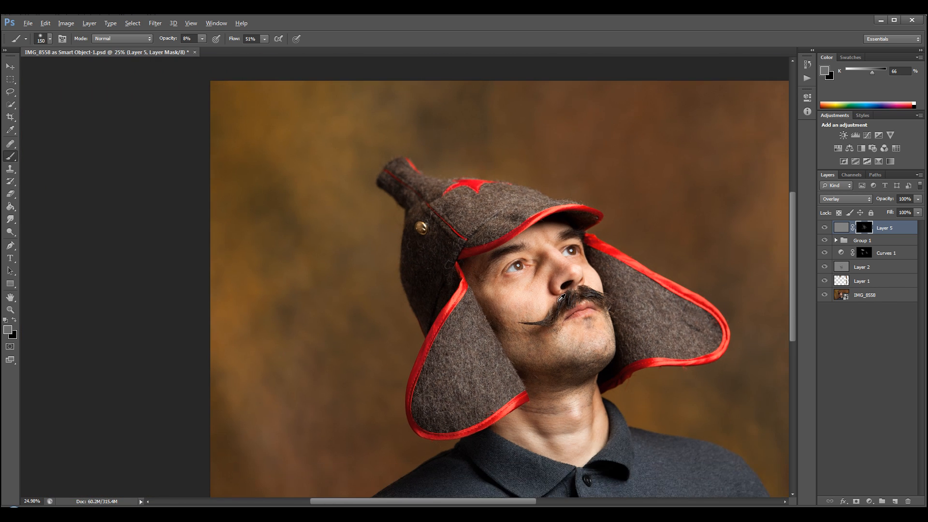
scroll(523, 290, "down", 1)
scroll(522, 290, "up", 1)
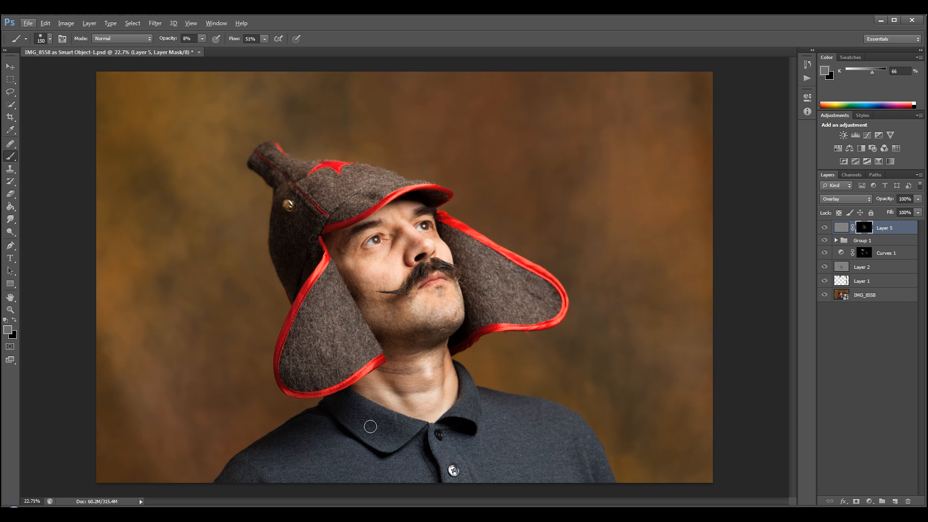
Step: Stamp all visible layers into a new layer above Layer 5 and save the document
left_click(843, 229)
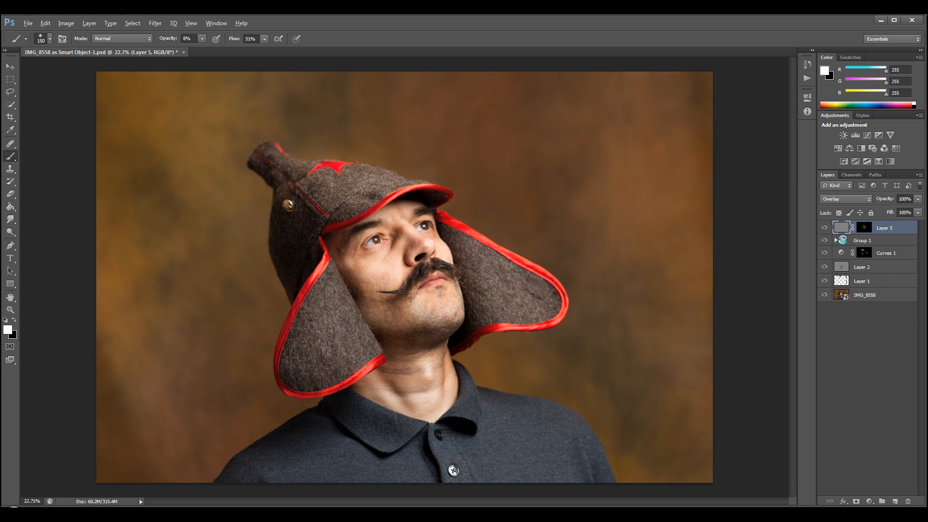
key("ctrl+alt+shift+e")
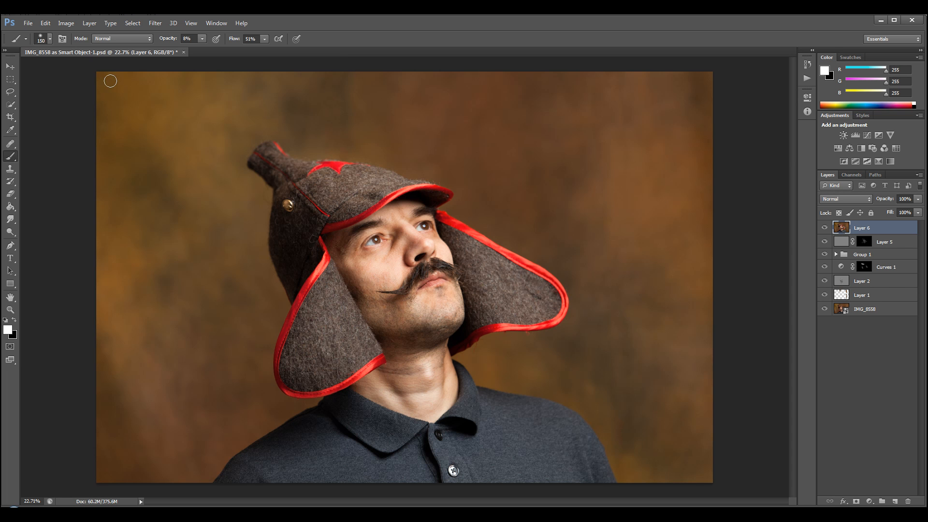
key("ctrl+s")
Step: Start an Iris Blur on Layer 6 and centre its ellipse on the man's nearer eye
left_click(154, 24)
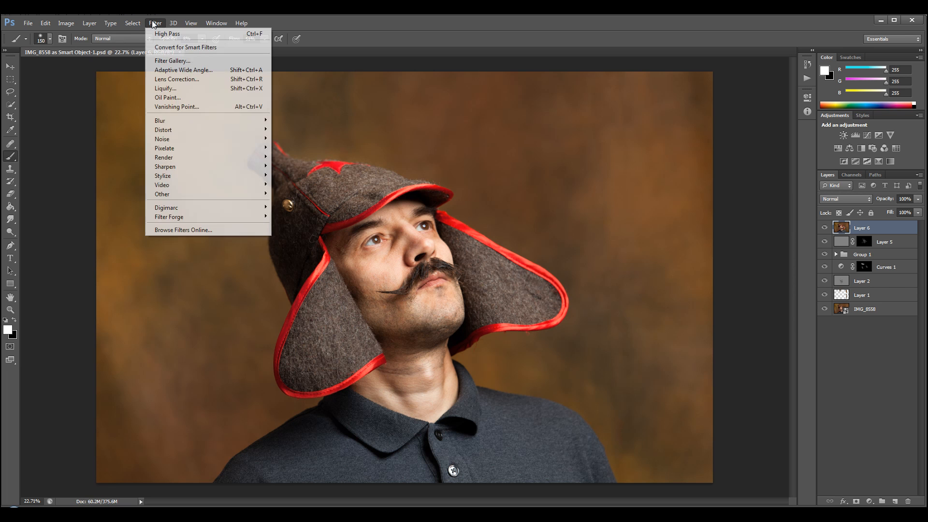
mouse_move(221, 118)
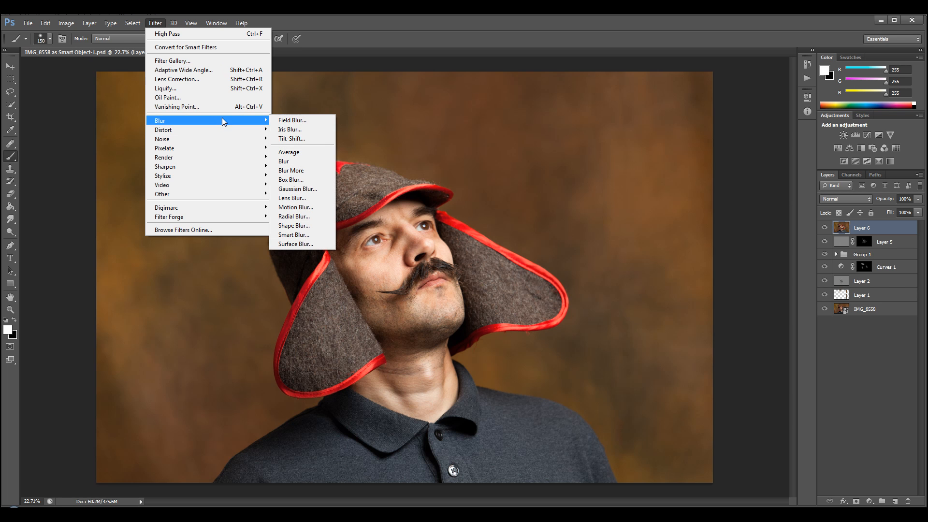
left_click(319, 131)
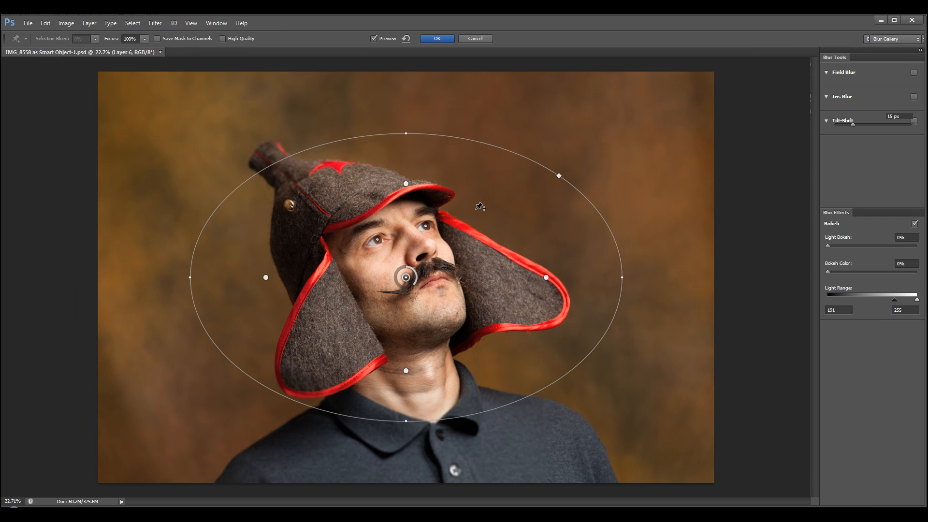
left_click_drag(406, 279, 380, 241)
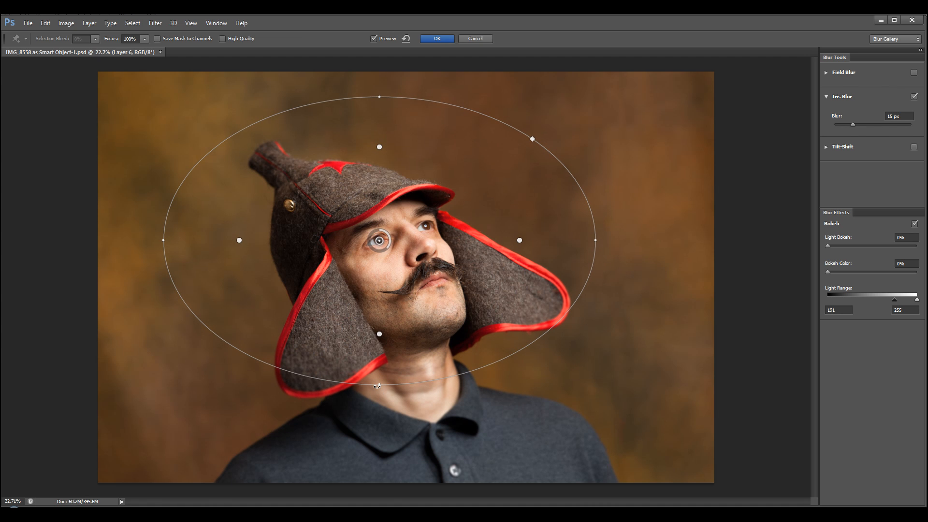
Step: Rotate, narrow and lengthen the Iris Blur ellipse so it surrounds the hat, face and collar
left_click_drag(380, 383, 406, 422)
mouse_move(519, 221)
left_mouse_down()
mouse_move(501, 225)
mouse_move(513, 221)
left_mouse_up()
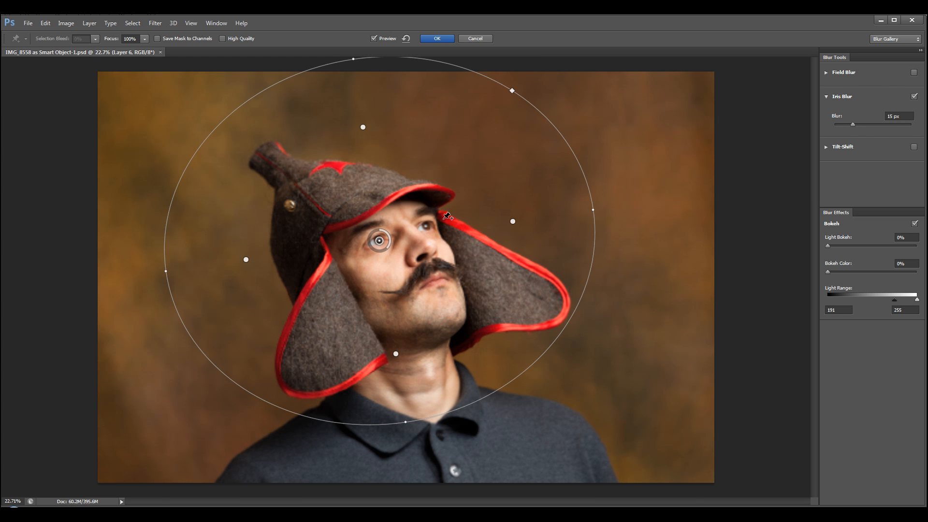
left_click_drag(379, 240, 382, 242)
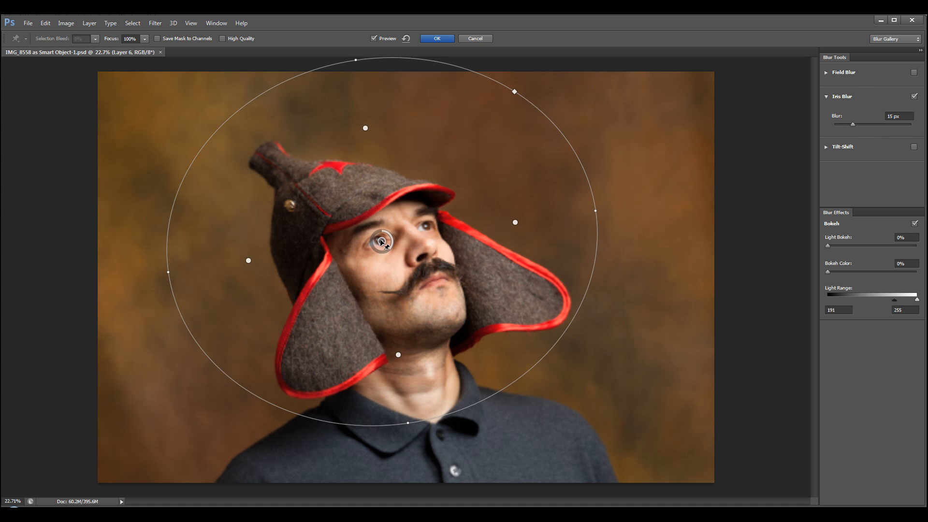
left_click_drag(170, 275, 197, 278)
left_click_drag(419, 420, 430, 449)
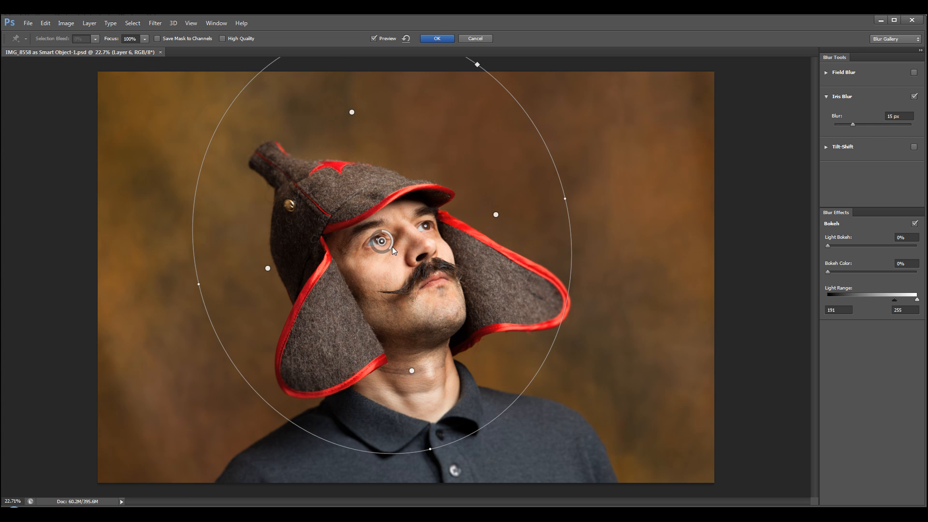
Step: Fine-tune the ellipse's sharp area and width, set the Iris Blur to 13 px, and apply it
left_click_drag(411, 372, 413, 375)
left_click_drag(566, 199, 569, 200)
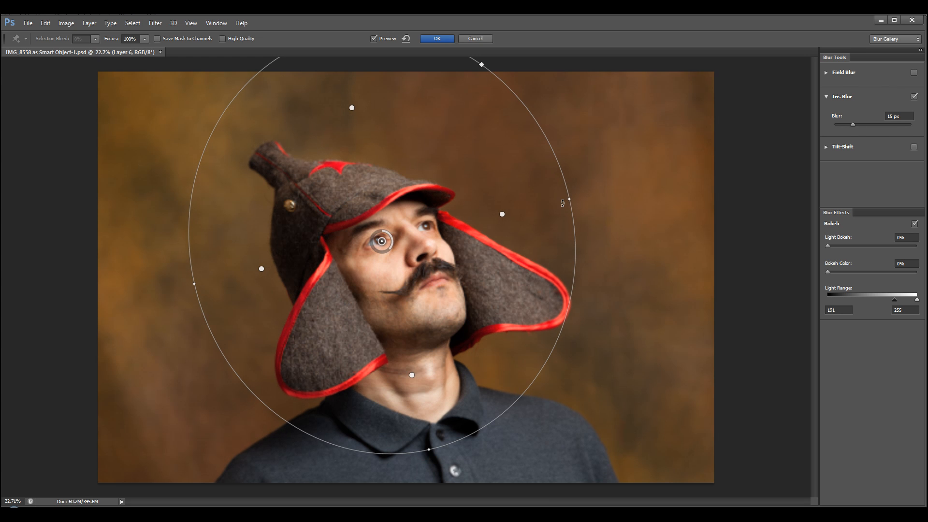
left_click_drag(387, 249, 393, 248)
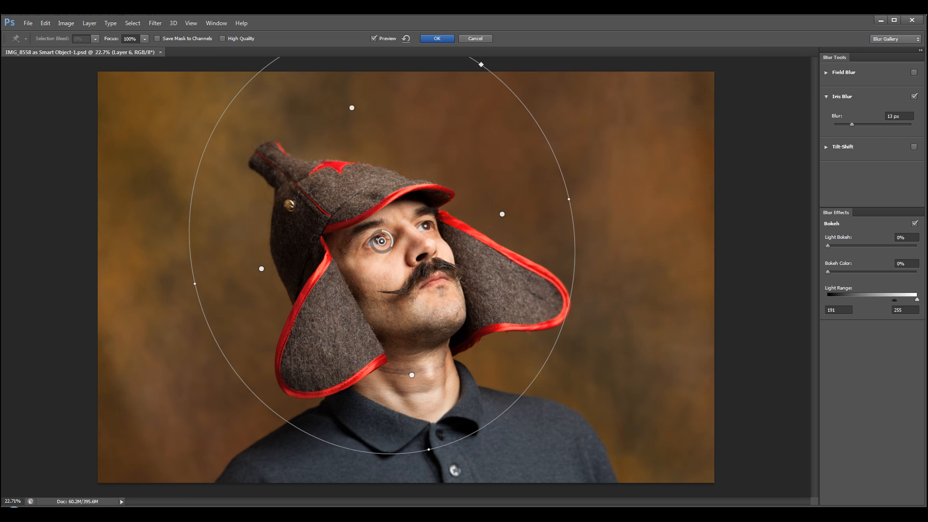
left_click(437, 39)
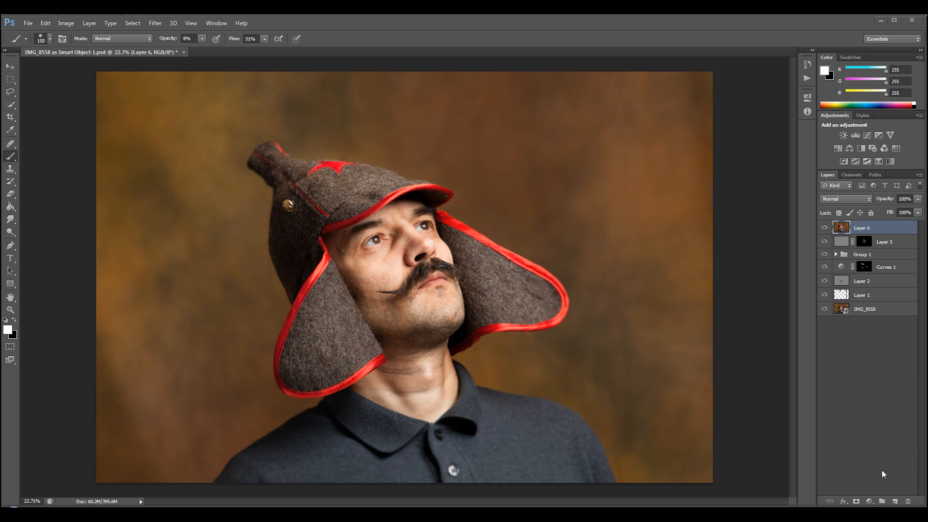
Step: Add a Color Balance adjustment above Layer 6 and shift its shadows slightly toward red
left_click(870, 501)
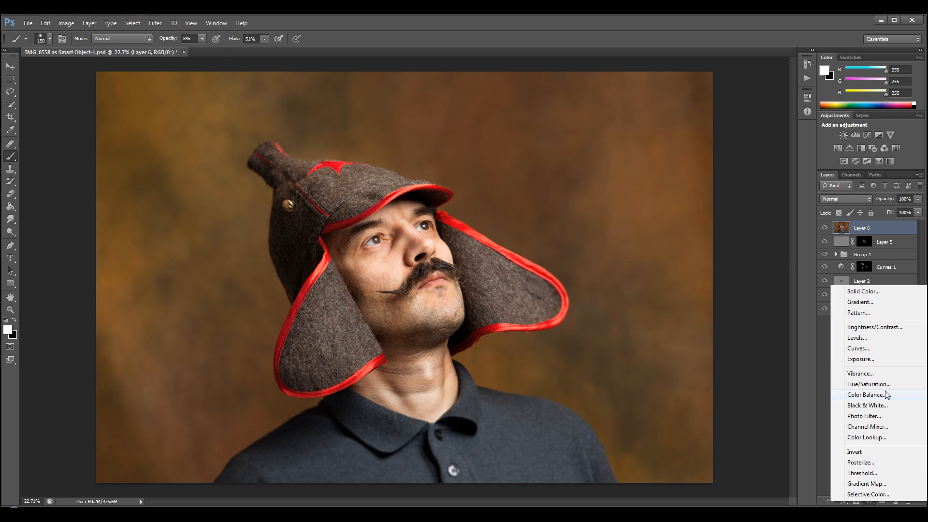
left_click(869, 395)
left_click(729, 122)
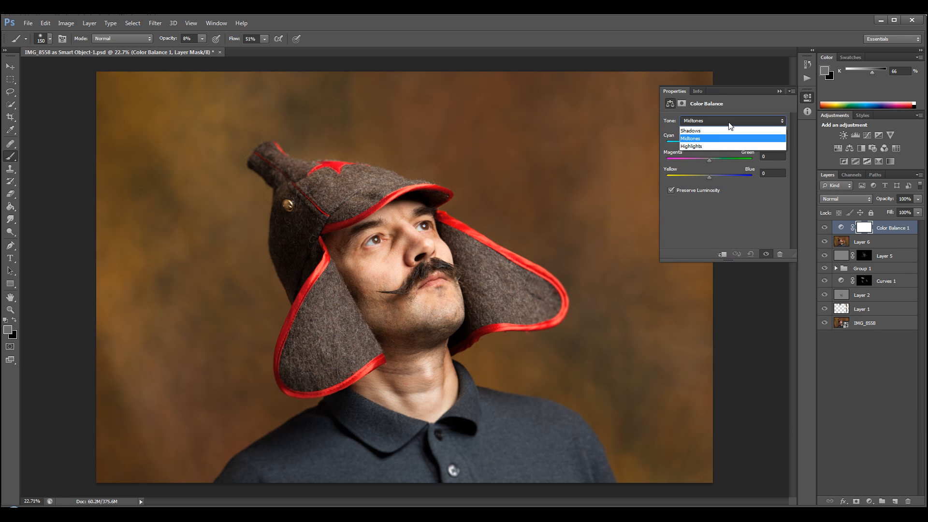
left_click(712, 129)
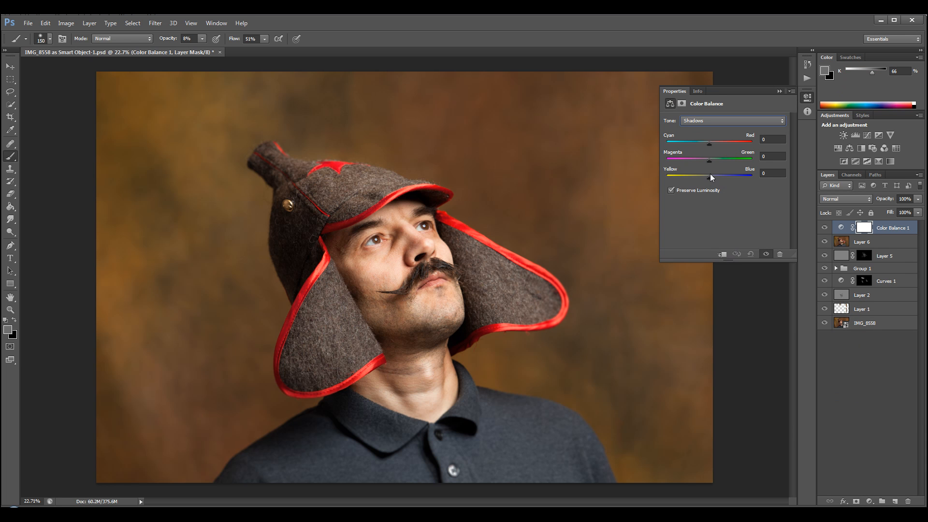
left_click_drag(709, 177, 709, 177)
left_click_drag(709, 146, 717, 147)
Step: Adjust the Color Balance for the midtones and highlights, and close the adjustment's properties
left_click(720, 121)
left_click(713, 135)
left_click(715, 119)
left_click(716, 143)
left_click_drag(709, 143, 710, 177)
left_click(805, 97)
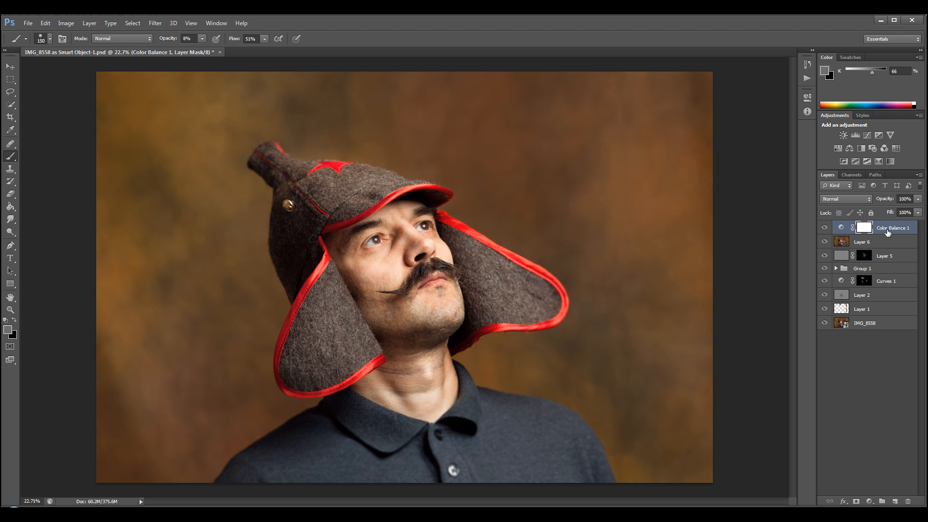
Step: Stamp all visible layers into a new layer above Color Balance 1 and open it in Filter Forge
key("ctrl+shift+alt+e")
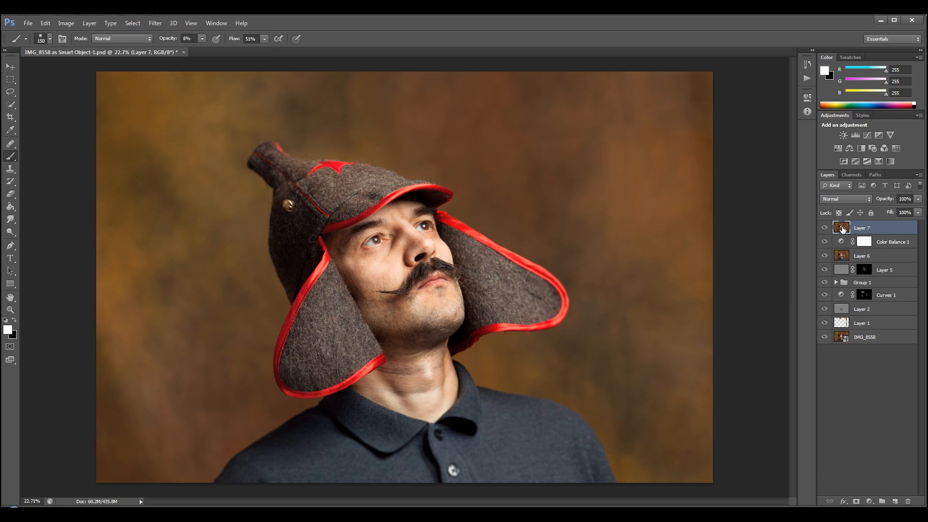
left_click(155, 23)
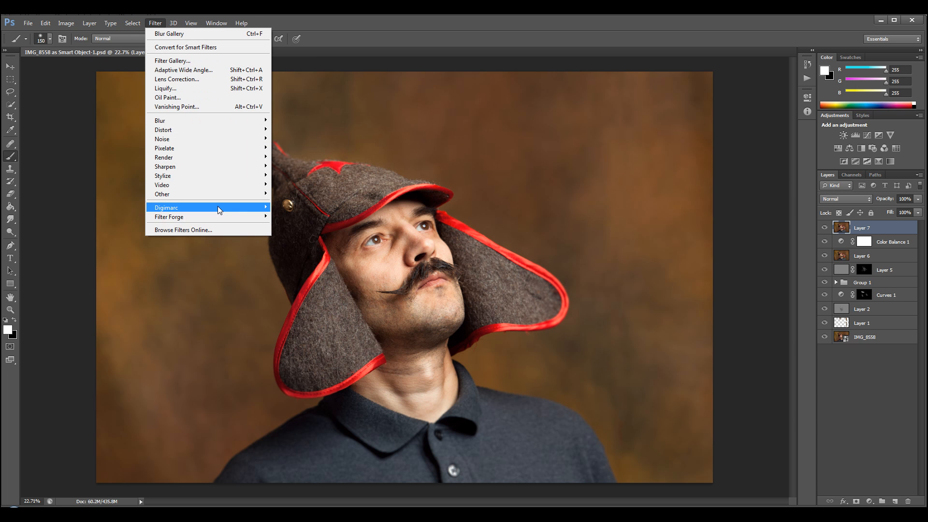
left_click(295, 217)
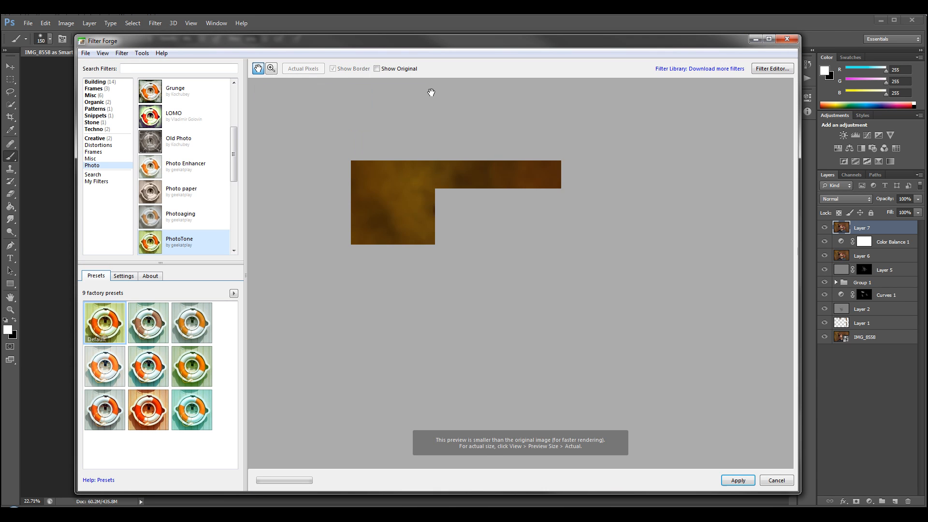
left_click(429, 90)
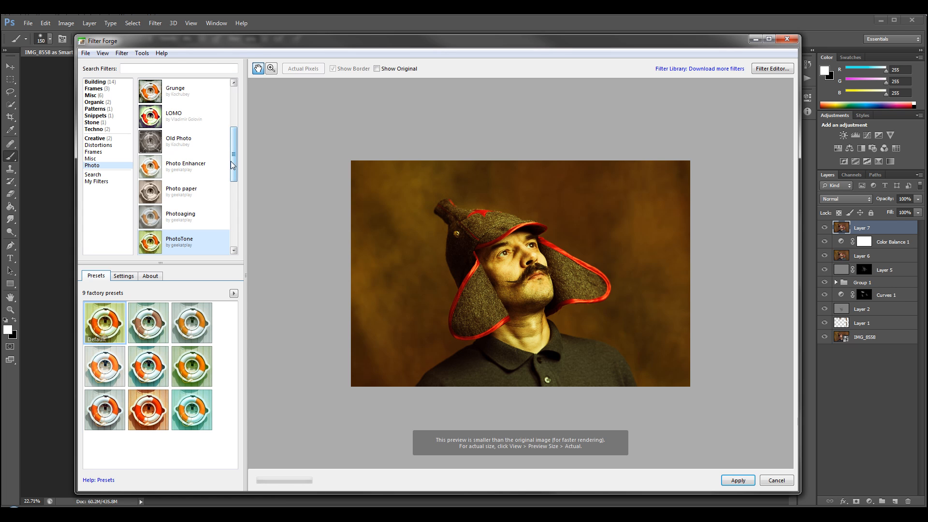
Step: Choose the Photo paper filter, compare its second preset with the Default one, and apply the Default preset to Layer 7
scroll(231, 162, "down", 3)
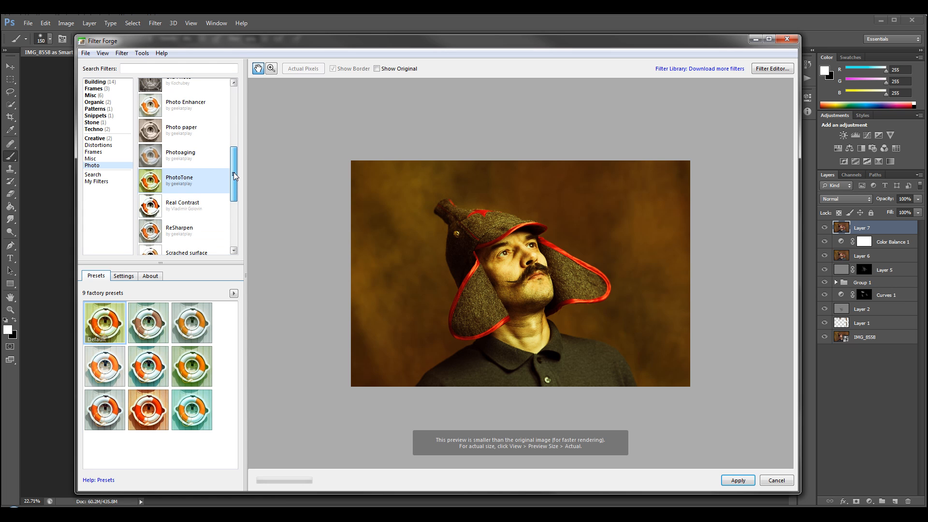
left_click_drag(233, 172, 234, 169)
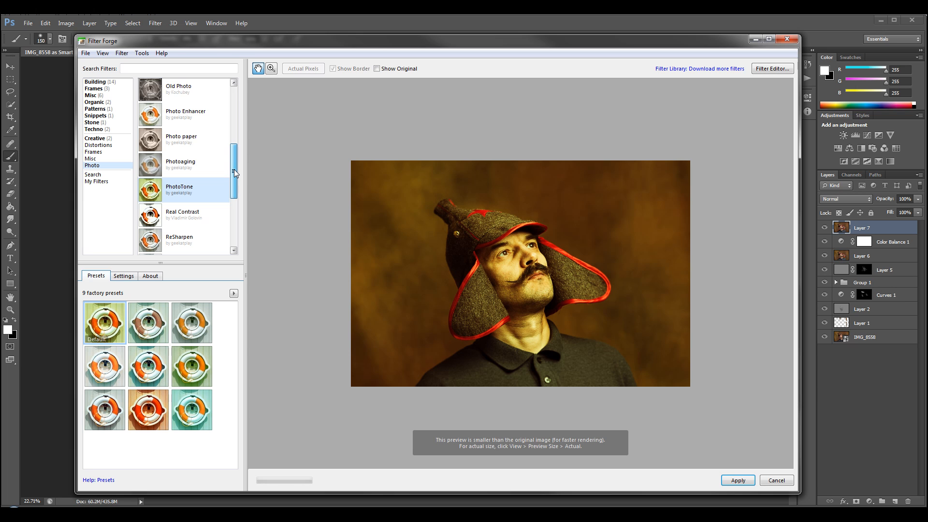
left_click(175, 141)
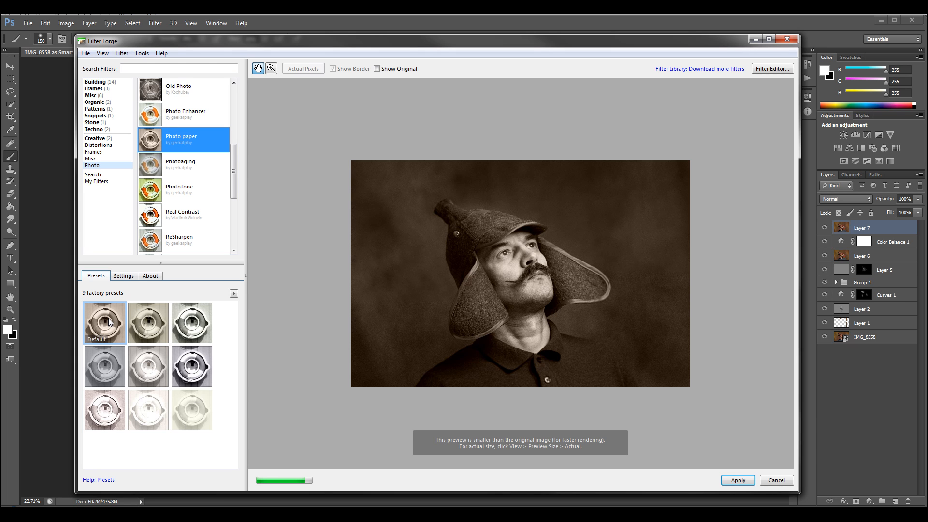
left_click(150, 320)
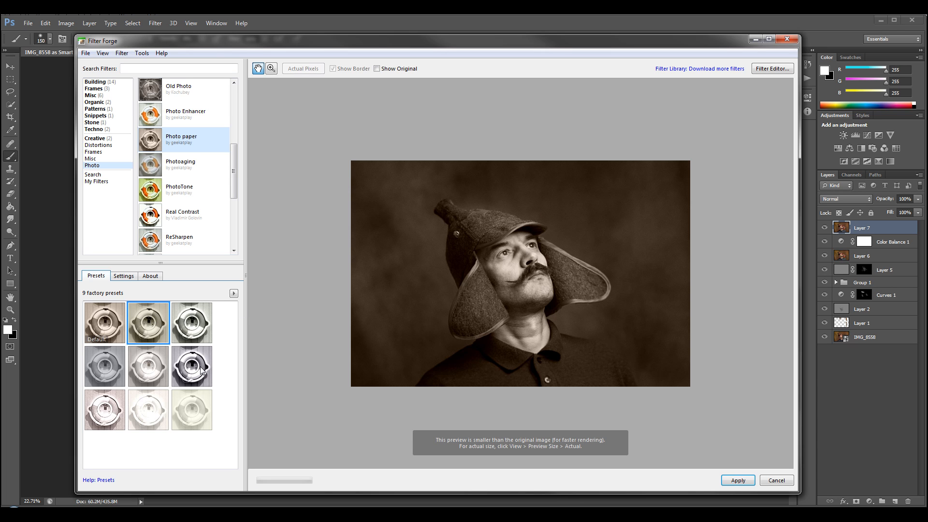
left_click(149, 323)
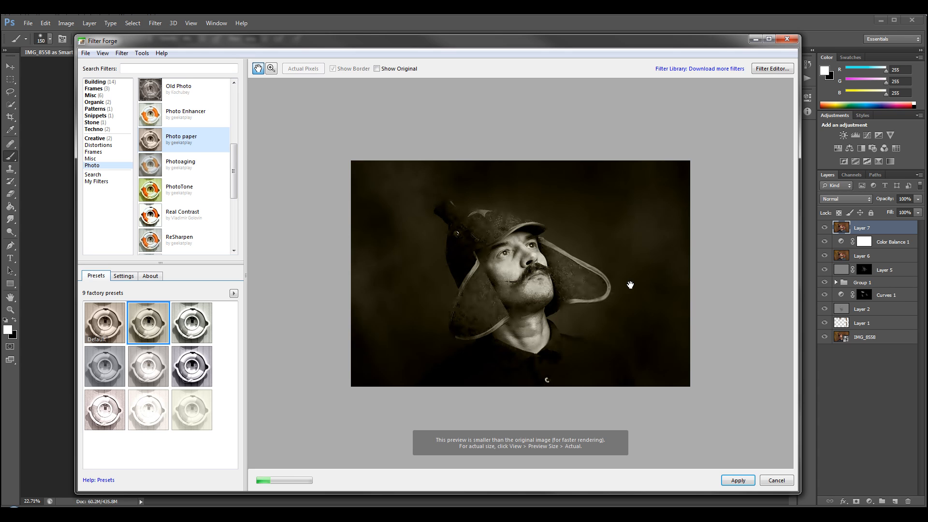
left_click(117, 323)
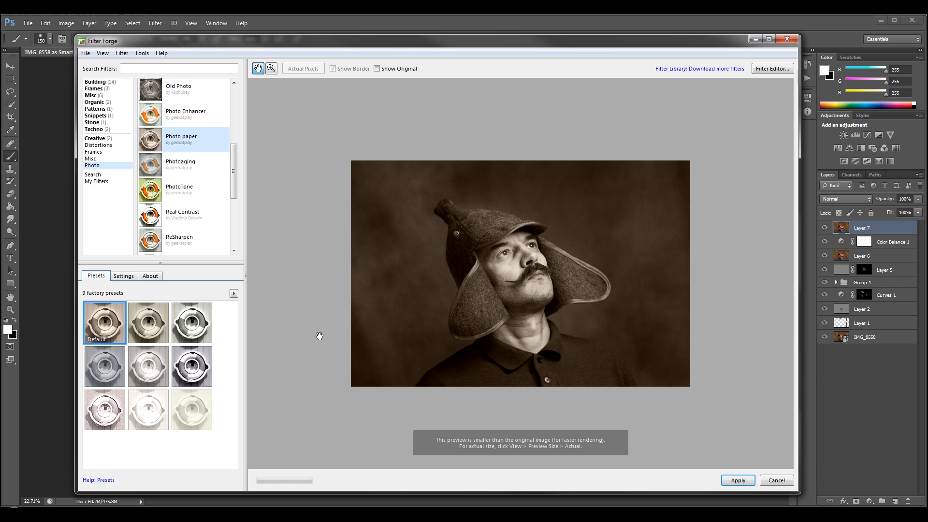
left_click(738, 480)
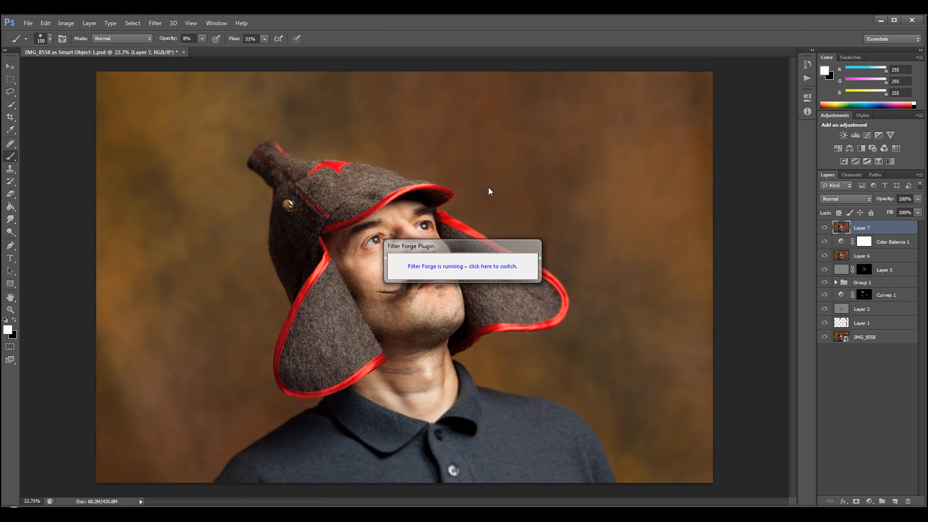
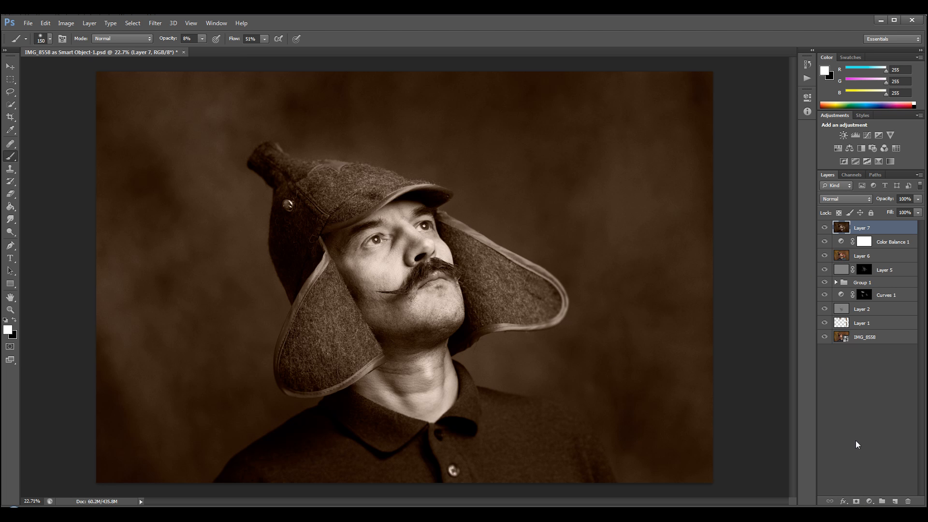
Step: Mask Layer 7 and paint black over the hat, its red trim and the face with a soft brush up to 400 px at 8% opacity
left_click(858, 502)
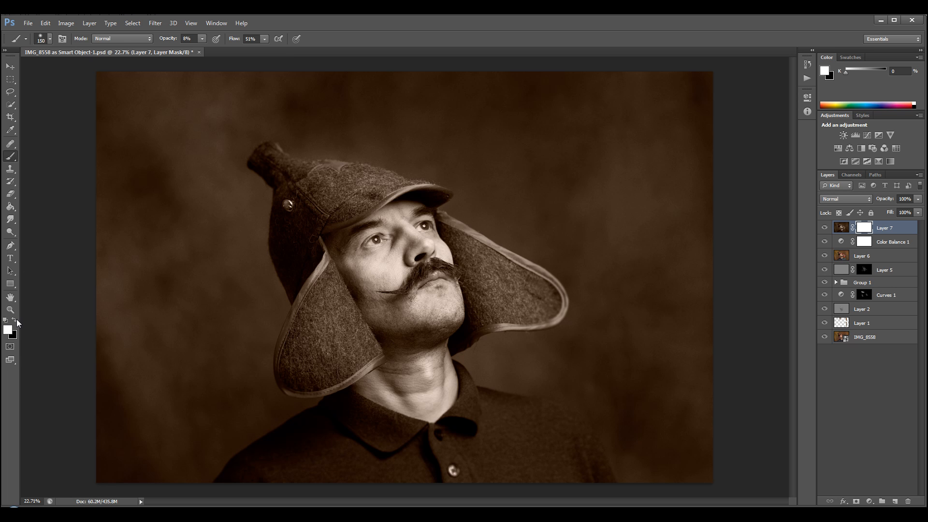
left_click(16, 319)
key("bracketright")
key("Return")
mouse_move(349, 187)
left_mouse_down()
mouse_move(384, 204)
mouse_move(398, 187)
left_mouse_up()
key("bracketright")
key("bracketright")
key("bracketright")
mouse_move(329, 182)
left_mouse_down()
mouse_move(361, 197)
mouse_move(416, 185)
mouse_move(324, 230)
mouse_move(336, 214)
mouse_move(333, 292)
mouse_move(315, 290)
mouse_move(318, 304)
mouse_move(282, 375)
mouse_move(304, 382)
mouse_move(380, 349)
mouse_move(337, 379)
mouse_move(343, 319)
mouse_move(352, 329)
mouse_move(292, 343)
mouse_move(316, 268)
mouse_move(296, 325)
mouse_move(333, 338)
mouse_move(278, 381)
mouse_move(376, 360)
mouse_move(344, 317)
mouse_move(361, 330)
mouse_move(329, 357)
left_mouse_up()
mouse_move(472, 290)
left_mouse_down()
mouse_move(485, 319)
mouse_move(502, 329)
mouse_move(540, 319)
mouse_move(487, 326)
mouse_move(567, 313)
mouse_move(454, 234)
mouse_move(540, 296)
mouse_move(421, 177)
mouse_move(394, 193)
mouse_move(288, 175)
mouse_move(288, 154)
mouse_move(315, 163)
mouse_move(273, 158)
mouse_move(294, 213)
mouse_move(287, 196)
mouse_move(310, 163)
mouse_move(396, 193)
mouse_move(306, 173)
mouse_move(310, 163)
mouse_move(343, 171)
mouse_move(318, 171)
mouse_move(316, 157)
mouse_move(414, 187)
mouse_move(369, 207)
mouse_move(434, 191)
mouse_move(360, 208)
mouse_move(414, 256)
mouse_move(355, 251)
mouse_move(364, 261)
mouse_move(395, 231)
mouse_move(447, 230)
mouse_move(430, 258)
mouse_move(430, 250)
mouse_move(457, 295)
mouse_move(424, 287)
mouse_move(428, 296)
mouse_move(439, 275)
mouse_move(431, 270)
mouse_move(414, 299)
mouse_move(394, 283)
mouse_move(440, 286)
mouse_move(382, 268)
mouse_move(349, 336)
mouse_move(307, 353)
mouse_move(300, 287)
mouse_move(318, 245)
mouse_move(315, 270)
mouse_move(285, 206)
mouse_move(280, 166)
mouse_move(266, 170)
mouse_move(287, 216)
mouse_move(321, 239)
mouse_move(287, 388)
mouse_move(381, 348)
mouse_move(309, 344)
left_mouse_up()
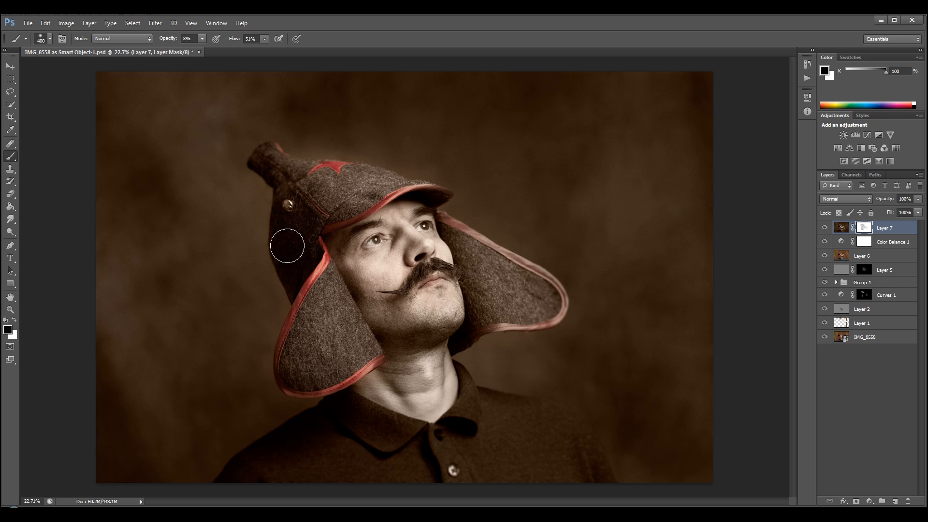
mouse_move(448, 234)
left_mouse_down()
mouse_move(551, 301)
mouse_move(515, 248)
mouse_move(550, 318)
mouse_move(459, 342)
mouse_move(500, 317)
mouse_move(464, 302)
left_mouse_up()
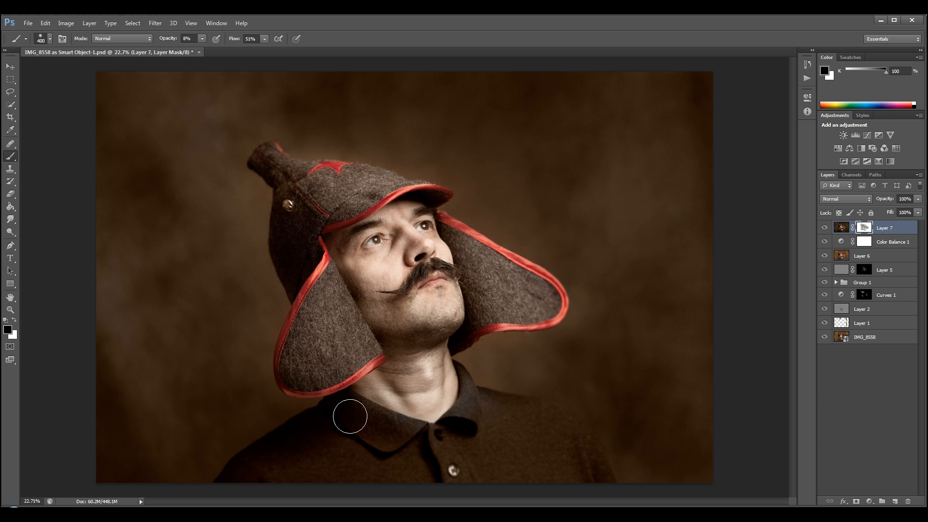
Step: Enlarge the brush to 1300 px and paint the mask lightly around the head, shirt and nearby background
key("bracketright")
key("bracketright")
key("bracketright")
key("bracketright")
key("bracketright")
key("bracketright")
key("bracketright")
key("bracketright")
key("bracketright")
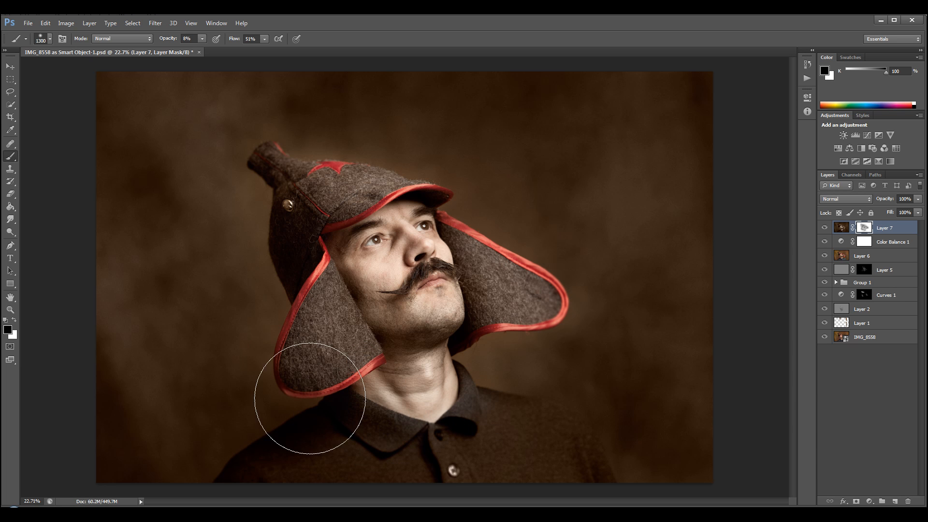
mouse_move(470, 163)
left_mouse_down()
mouse_move(589, 297)
mouse_move(460, 425)
left_mouse_up()
mouse_move(540, 378)
left_mouse_down()
mouse_move(735, 256)
mouse_move(583, 172)
left_mouse_up()
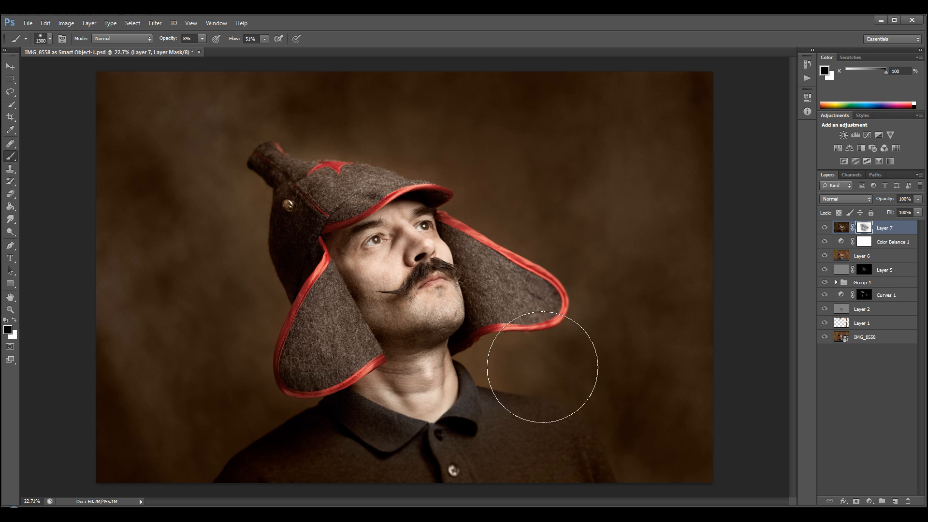
Step: Restore the sepia effect on the shirt collar and shoulders by painting the mask white with a 200 px brush
key("bracketleft")
key("bracketleft")
key("bracketleft")
key("bracketleft")
key("bracketleft")
key("bracketleft")
key("bracketleft")
key("bracketleft")
key("bracketleft")
key("bracketleft")
key("bracketleft")
key("bracketleft")
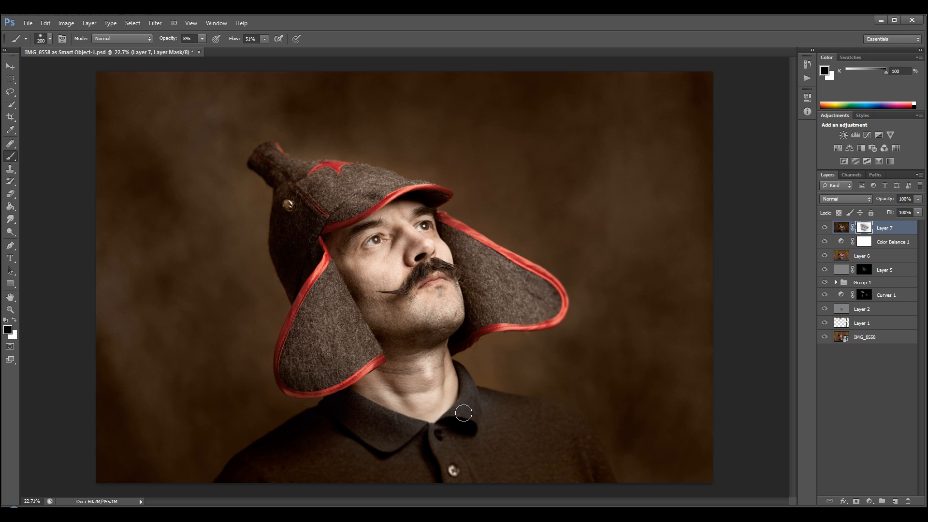
scroll(467, 409, "up", 5)
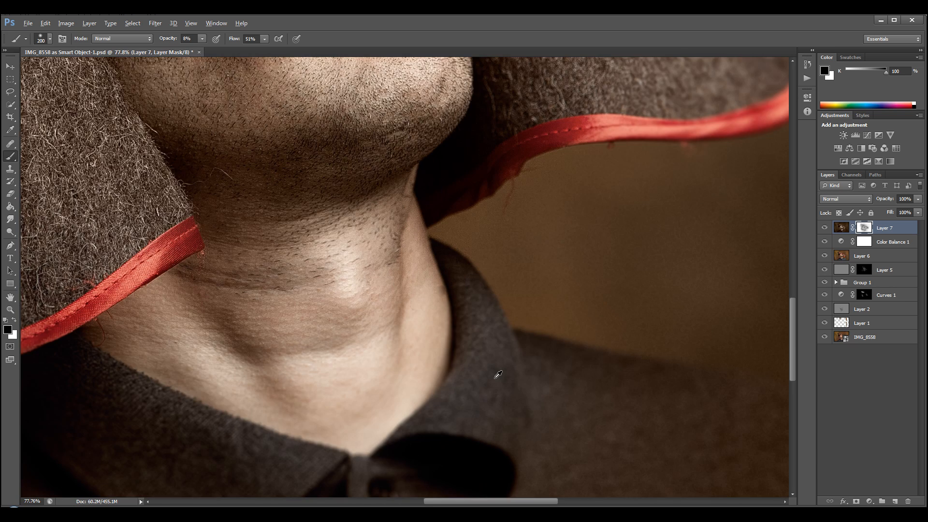
scroll(498, 375, "down", 2)
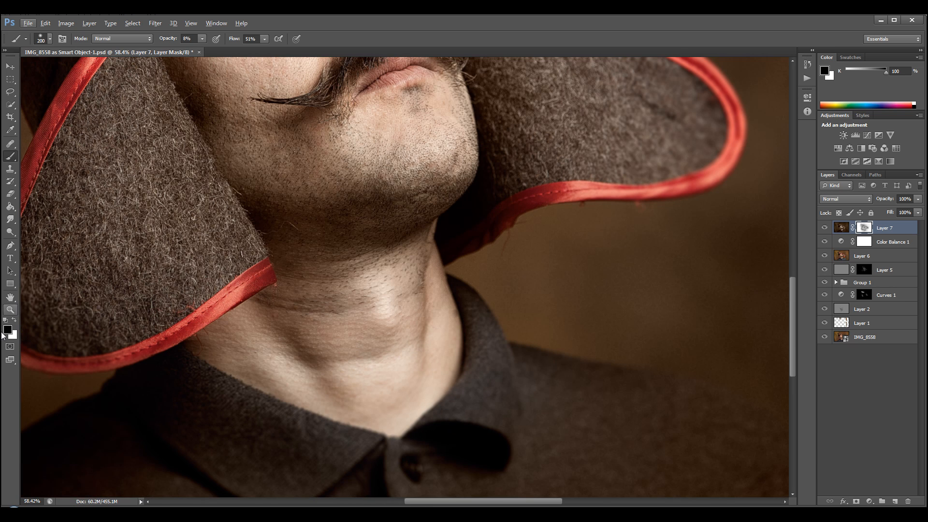
left_click(14, 320)
mouse_move(492, 408)
left_mouse_down()
mouse_move(493, 364)
mouse_move(462, 411)
mouse_move(508, 351)
mouse_move(566, 407)
left_mouse_up()
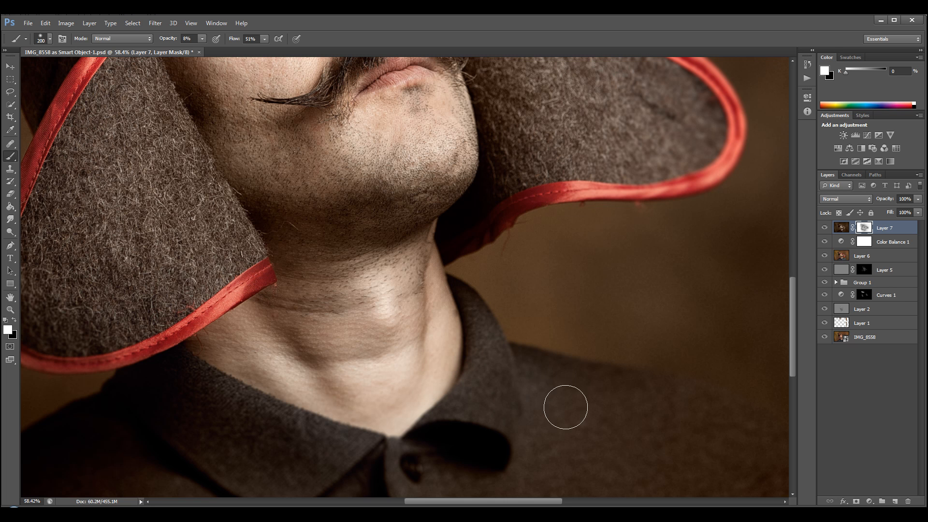
mouse_move(254, 419)
left_mouse_down()
mouse_move(411, 456)
mouse_move(489, 390)
mouse_move(465, 408)
mouse_move(497, 320)
mouse_move(462, 395)
mouse_move(553, 387)
mouse_move(582, 397)
mouse_move(522, 296)
mouse_move(593, 242)
mouse_move(561, 306)
left_mouse_up()
Step: Paint white on Layer 7's mask over the background between the far ear flap's lower edge and the collar
scroll(525, 259, "up", 5)
key("alt")
mouse_move(474, 204)
left_mouse_down()
mouse_move(474, 193)
mouse_move(458, 228)
mouse_move(480, 225)
left_mouse_up()
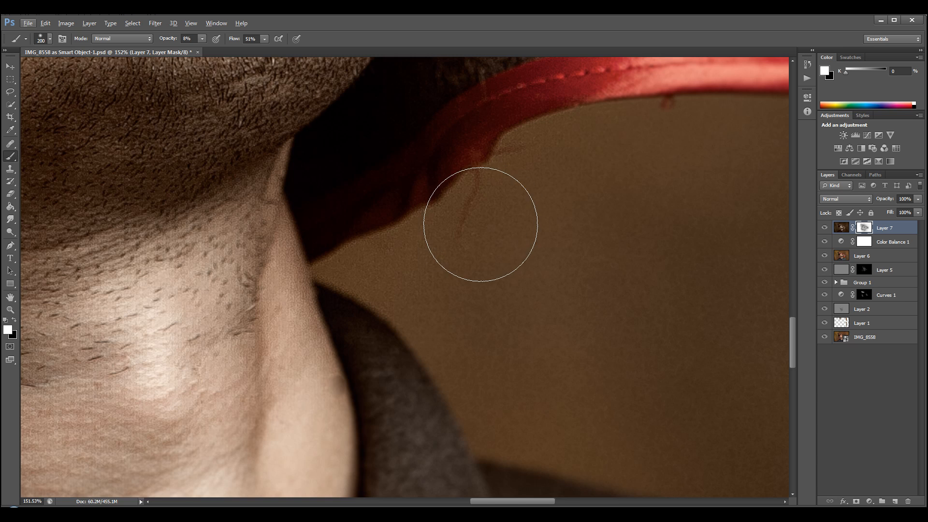
scroll(481, 224, "down", 9)
scroll(484, 221, "down", 1)
scroll(484, 221, "down", 1)
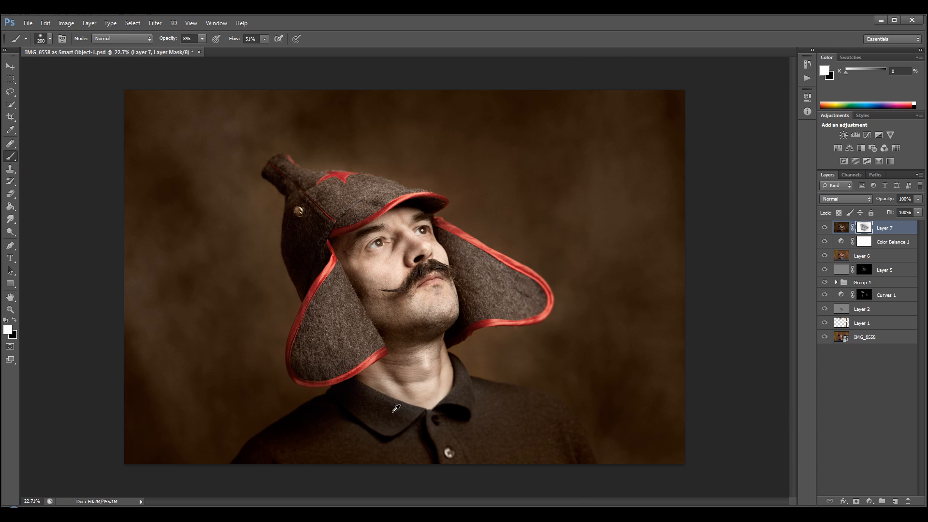
scroll(396, 408, "up", 8)
scroll(449, 381, "down", 2)
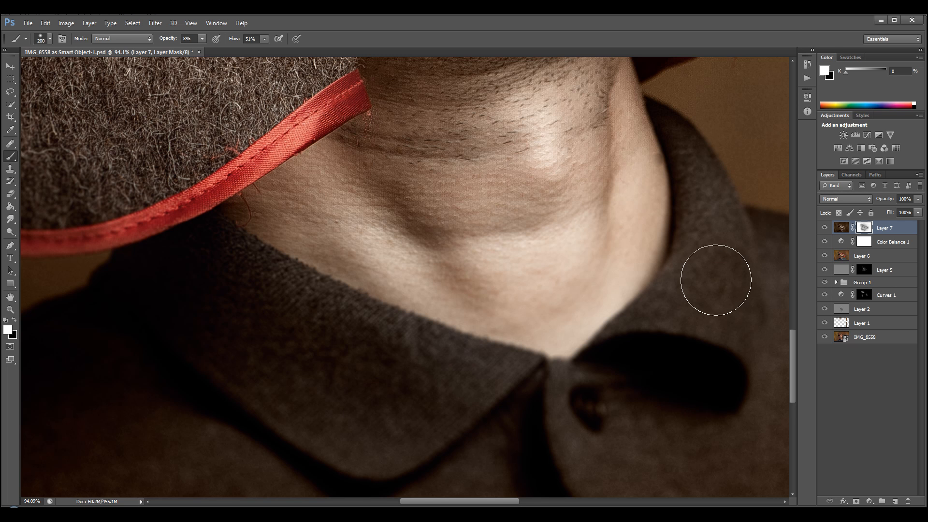
Step: Display Layer 7's mask on its own to examine the painted areas, and return to the full image
left_click(866, 229, "alt")
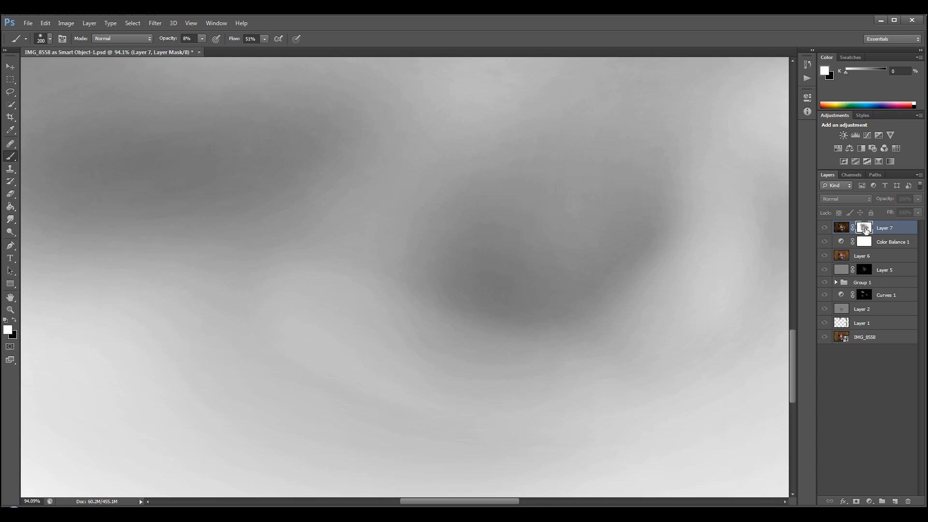
scroll(639, 240, "down", 5)
scroll(638, 241, "down", 2)
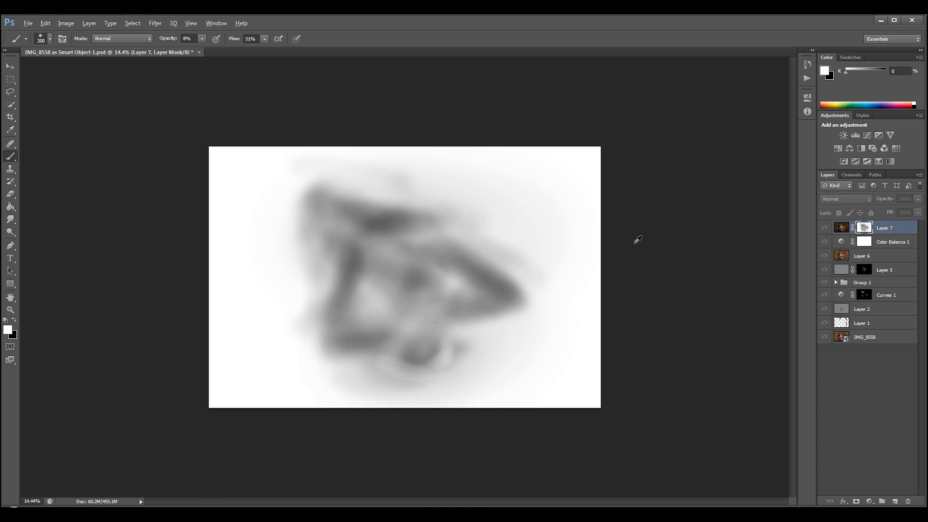
scroll(638, 240, "up", 2)
left_click(864, 229, "alt")
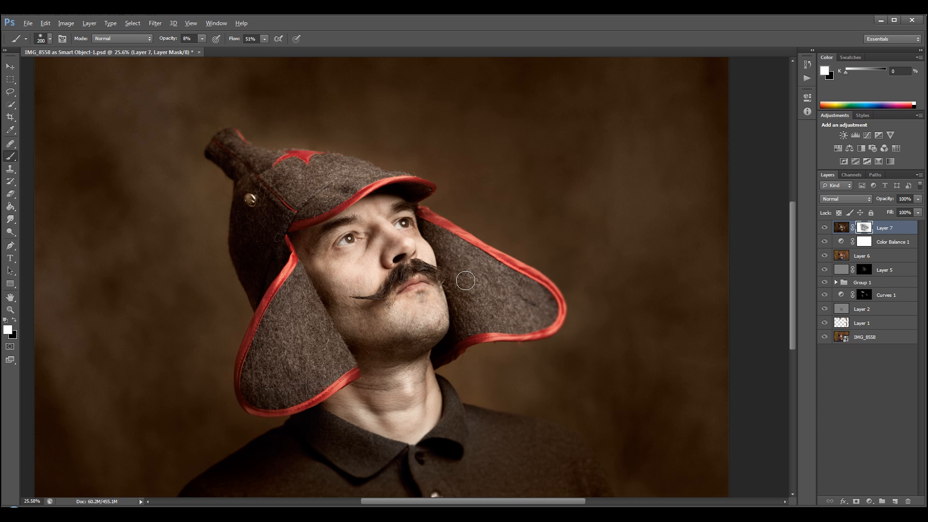
scroll(471, 281, "down", 2)
scroll(469, 278, "up", 1)
key("alt")
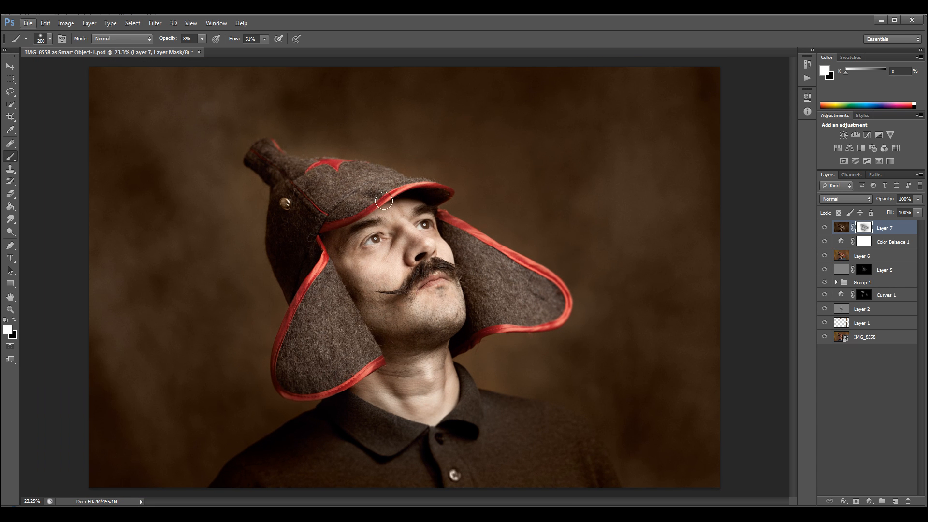
Step: Add a Curves adjustment above Layer 7, pull its white end far down to darken the image strongly, and select its mask
left_click(870, 502)
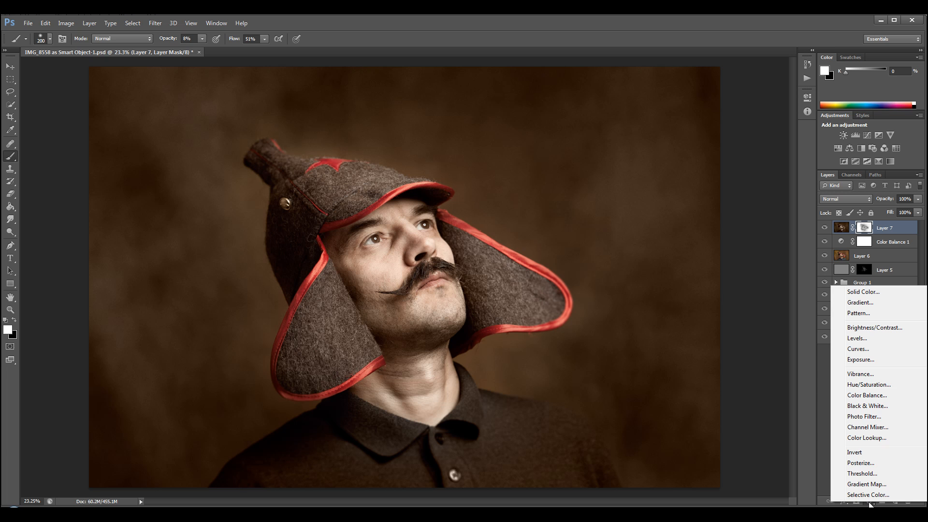
left_click(866, 349)
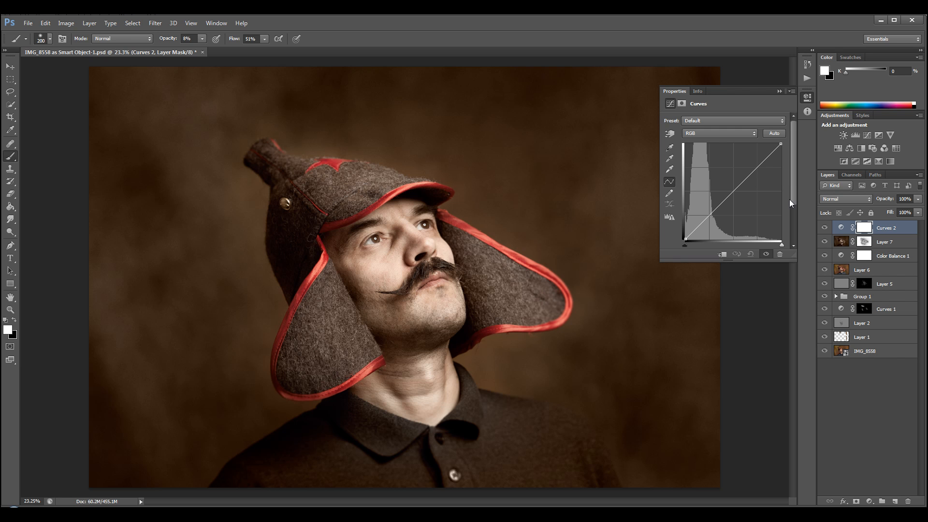
left_click_drag(782, 143, 785, 229)
left_click(865, 228)
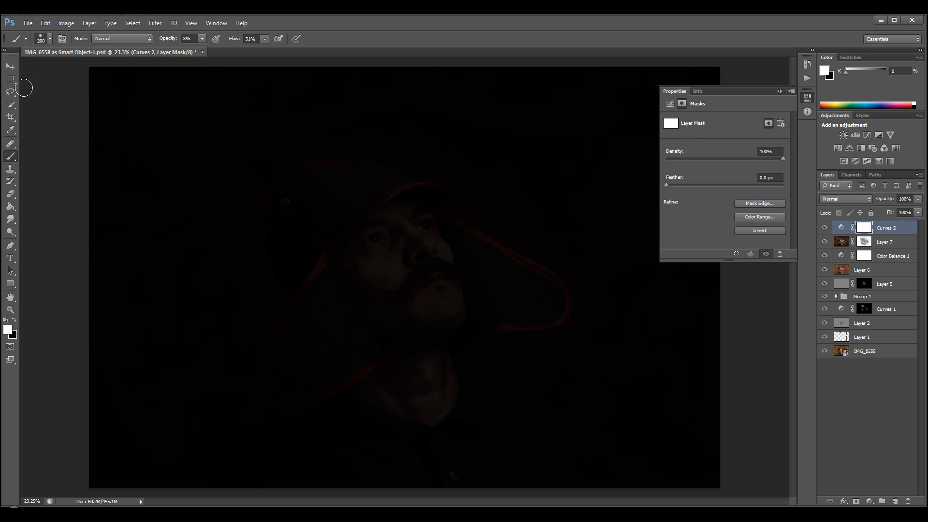
Step: Fill a large rectangle inset from the image edges with black on the Curves 2 mask, and deselect it
key("m")
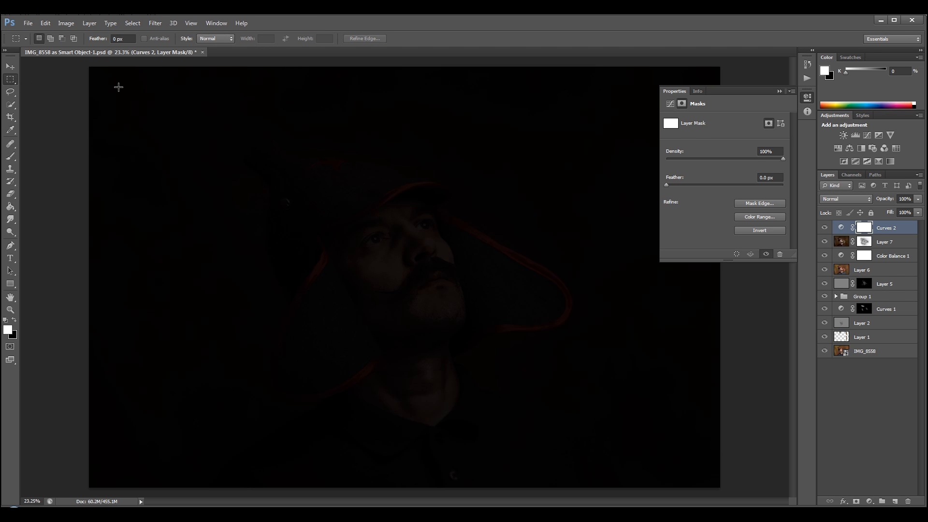
left_click_drag(125, 90, 678, 460)
key("x")
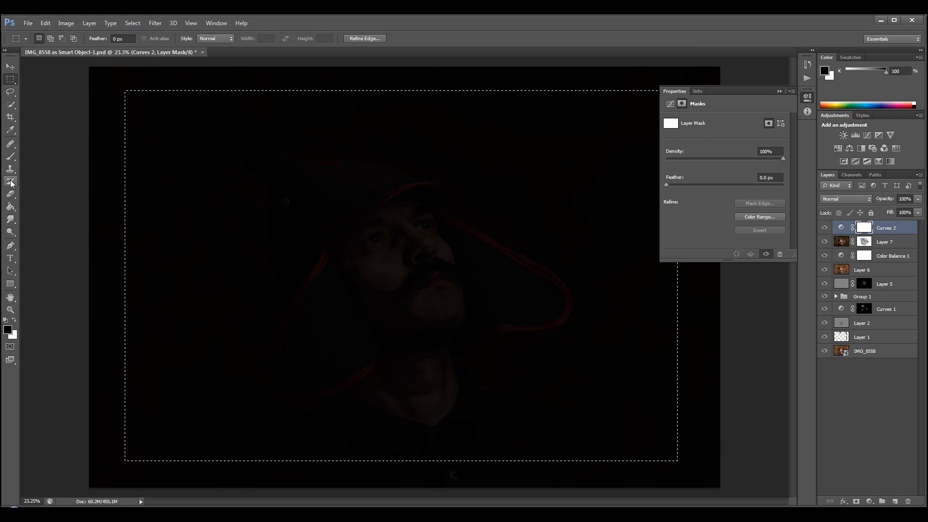
left_click(13, 207)
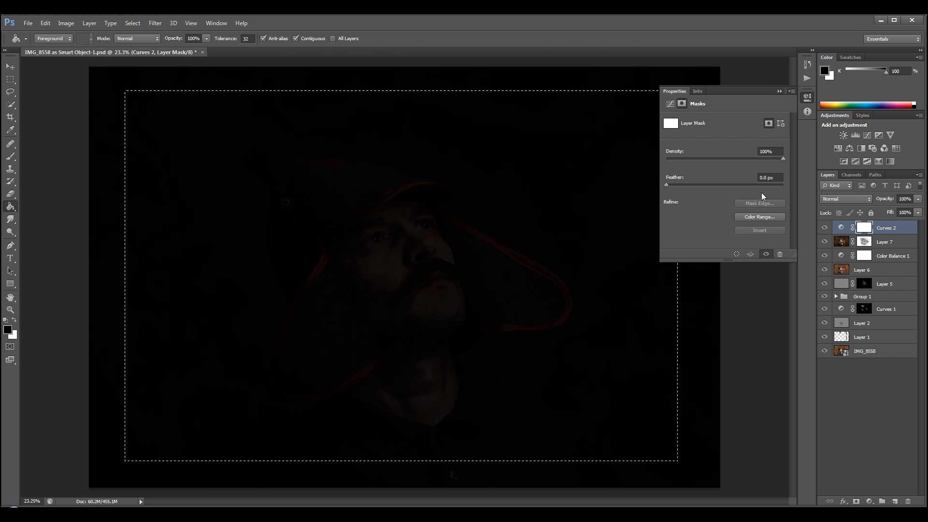
left_click(458, 238)
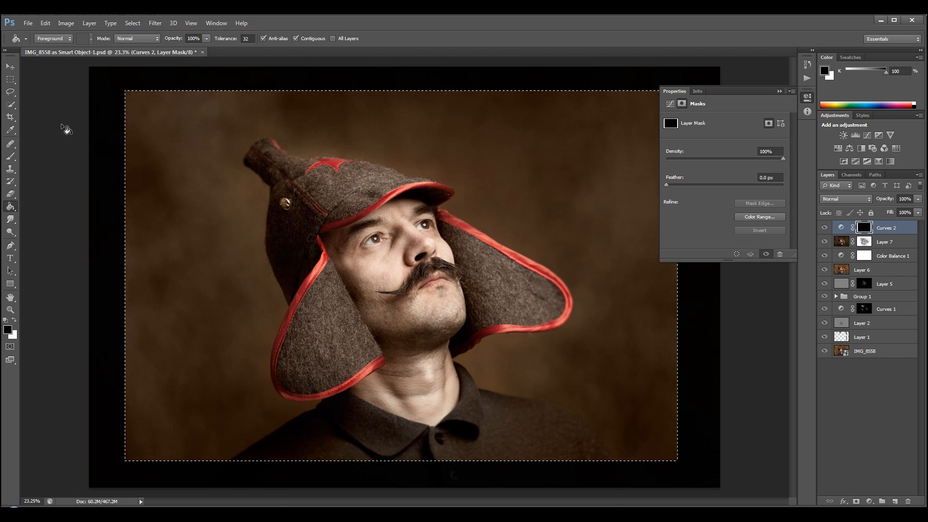
left_click(11, 79)
key("ctrl+d")
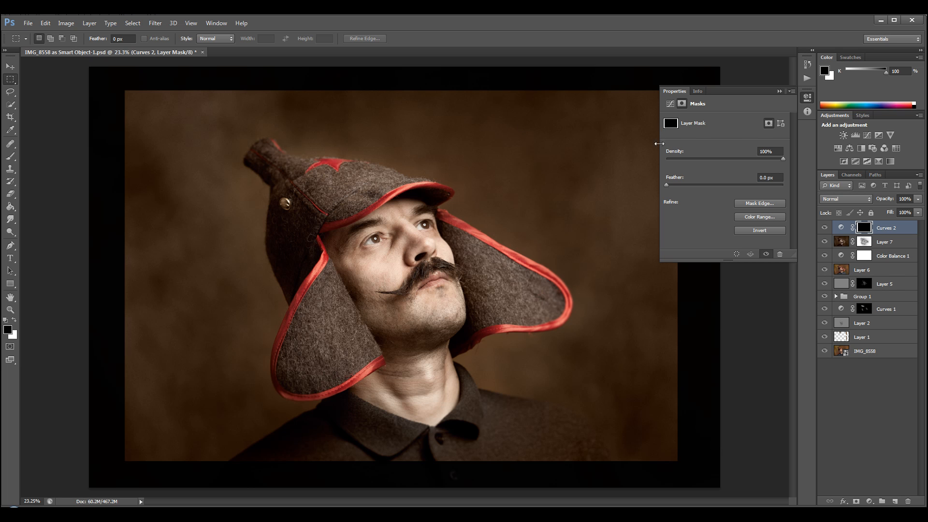
Step: Feather the Curves 2 mask by 577.6 px for a soft vignette and set the layer's fill to 75%
left_click_drag(667, 185, 772, 186)
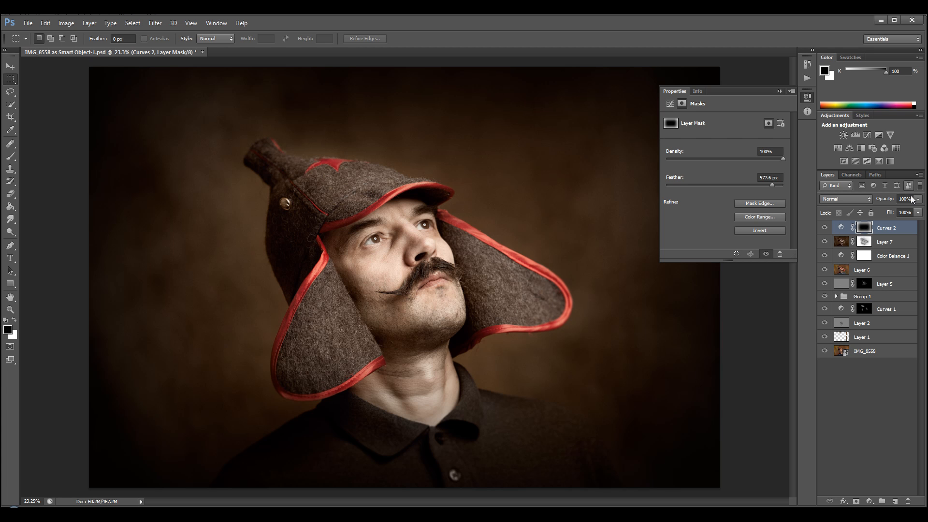
left_click(918, 213)
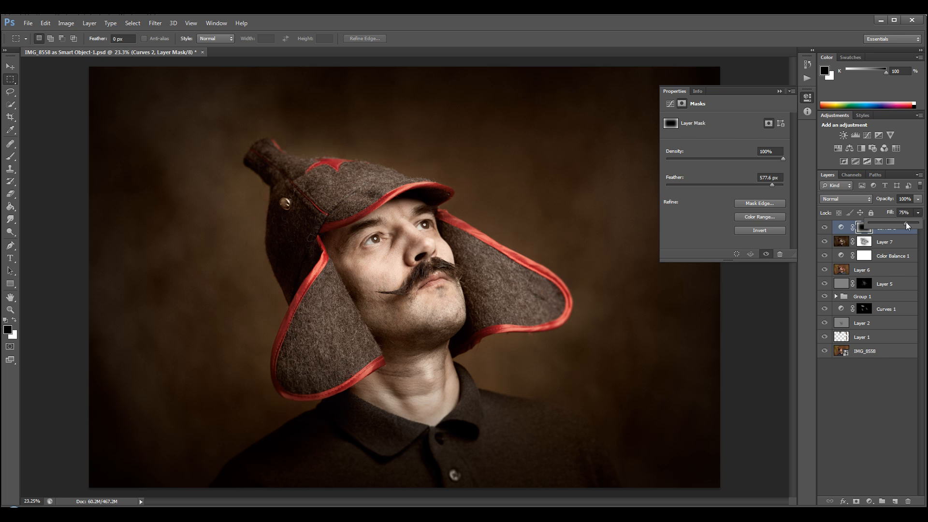
left_click(807, 93)
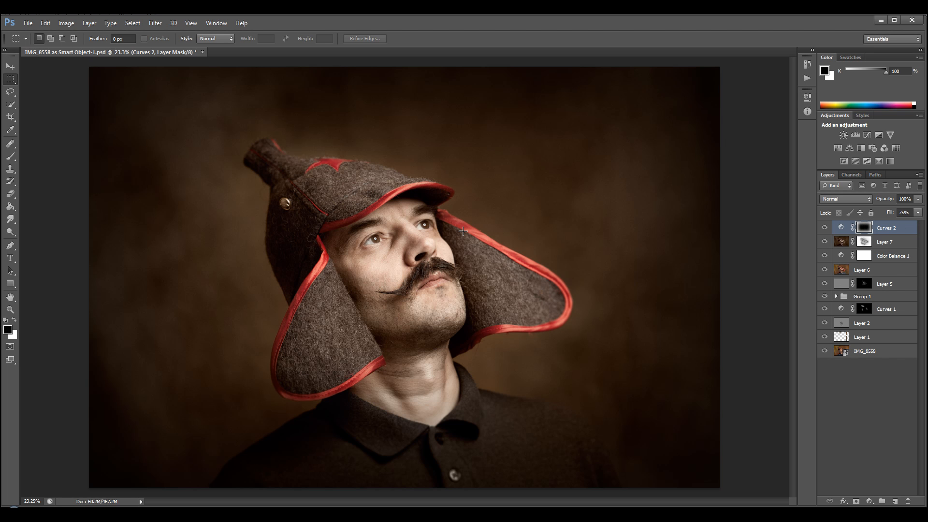
scroll(463, 231, "down", 1)
scroll(464, 231, "up", 2)
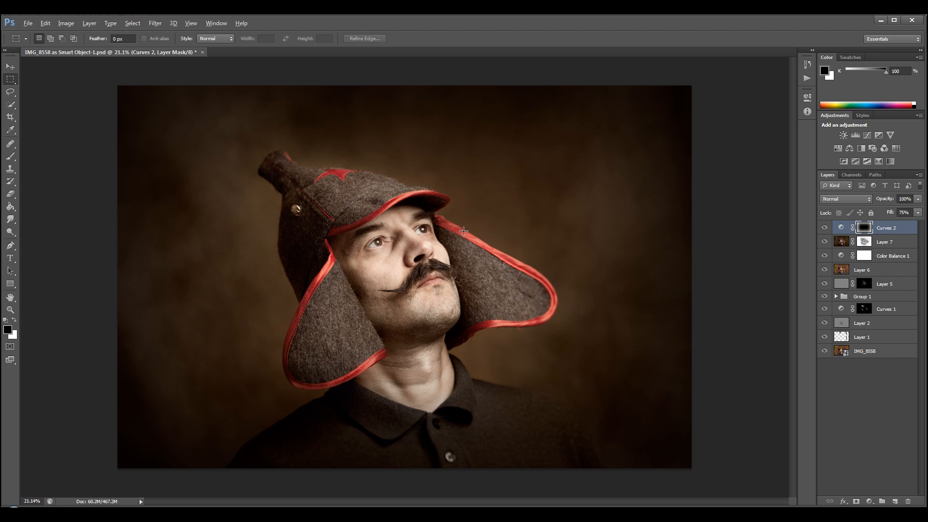
scroll(463, 231, "down", 1)
Step: Stamp all visible layers into a new merged layer above Curves 2
left_click(907, 232)
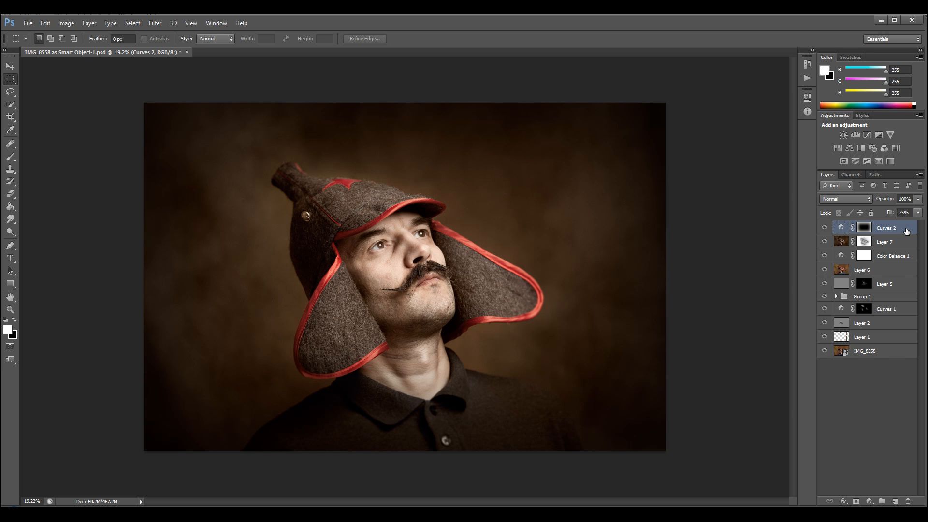
key("ctrl+shift+alt+e")
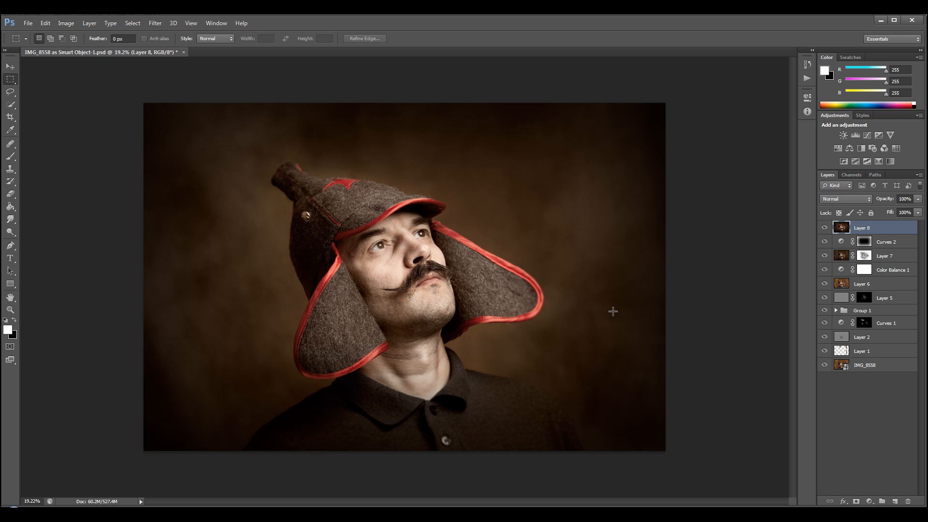
Step: Switch to Bridge to examine the finished IMG_8558.psd as a colour reference, and return to Photoshop
key("alt+Tab")
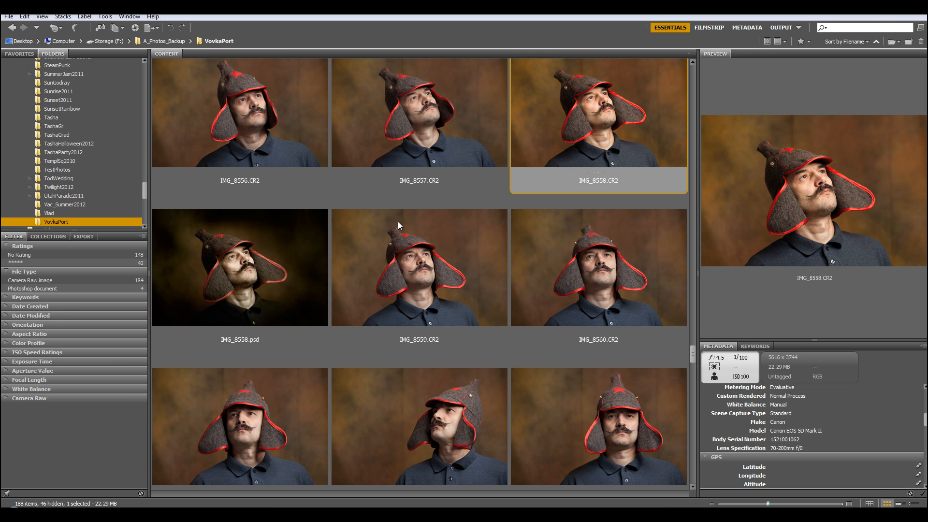
left_click(251, 285)
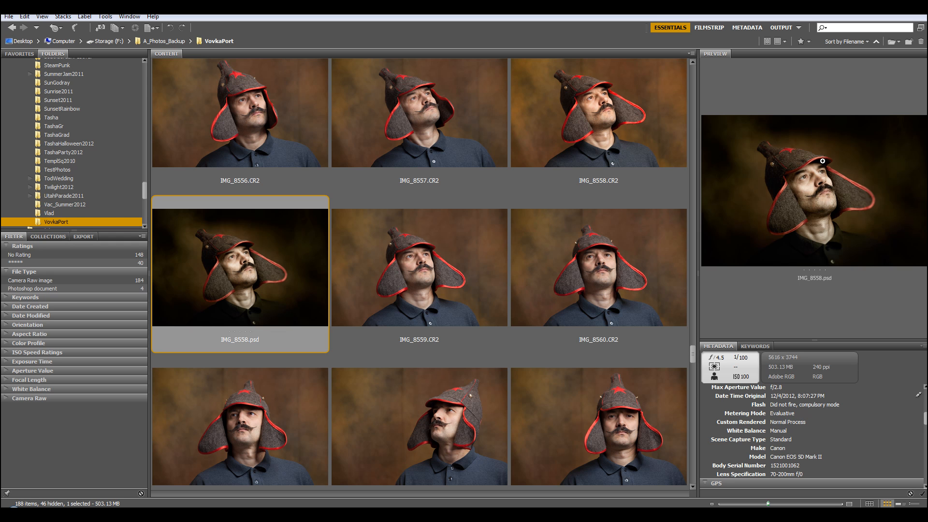
left_click(196, 513)
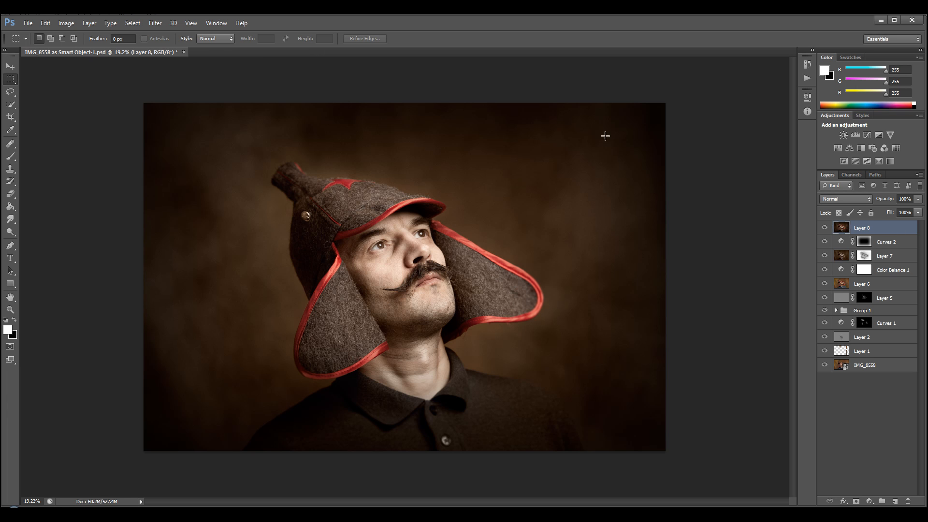
Step: Apply Filter Forge's PhotoTone filter with its second factory preset to Layer 8, and set the layer's fill to 49%
left_click(155, 22)
mouse_move(201, 217)
left_click(321, 216)
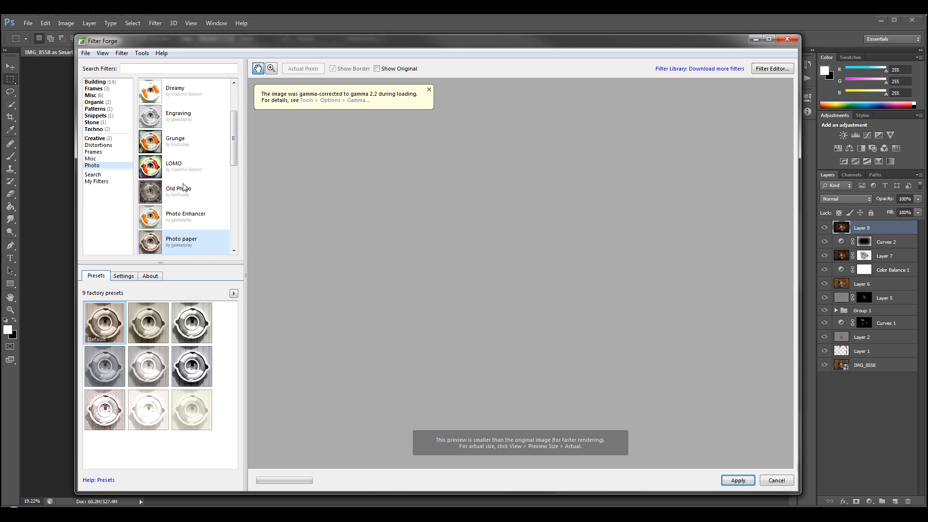
left_click_drag(237, 147, 234, 165)
left_click(183, 201)
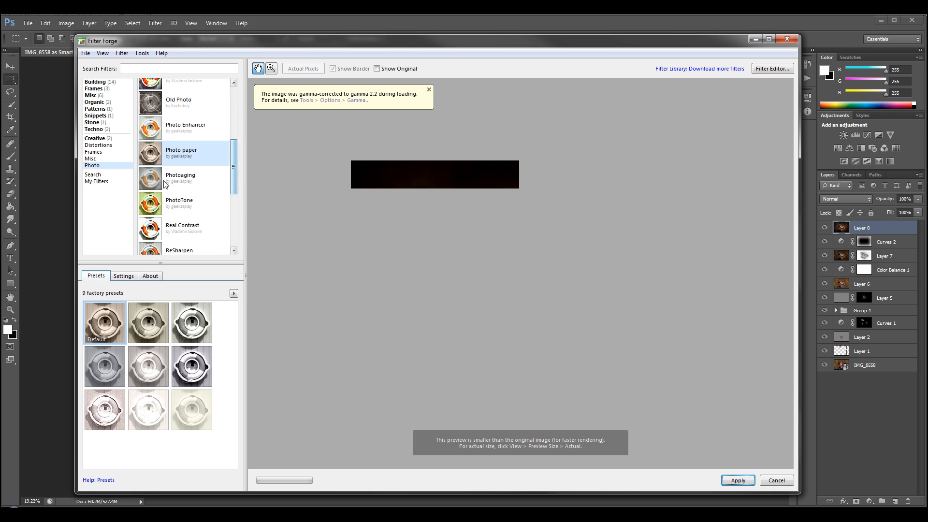
left_click(111, 417)
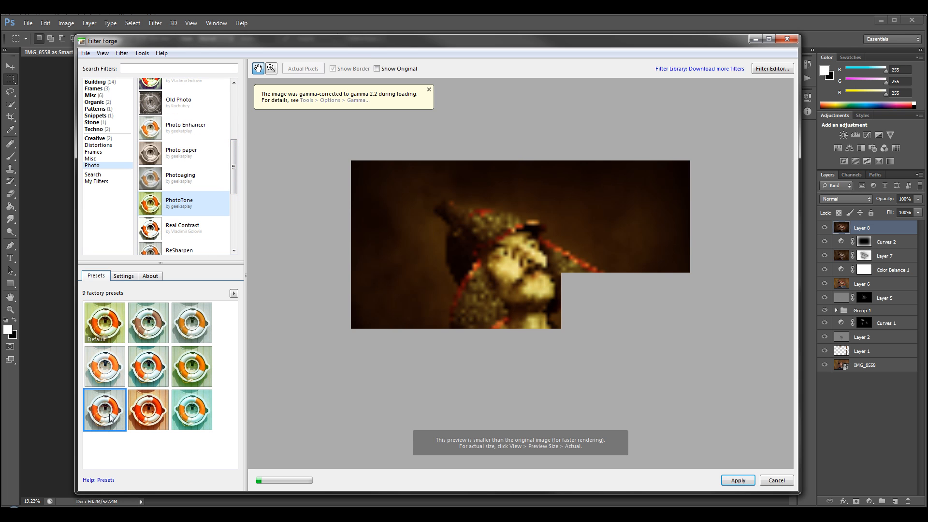
left_click(152, 324)
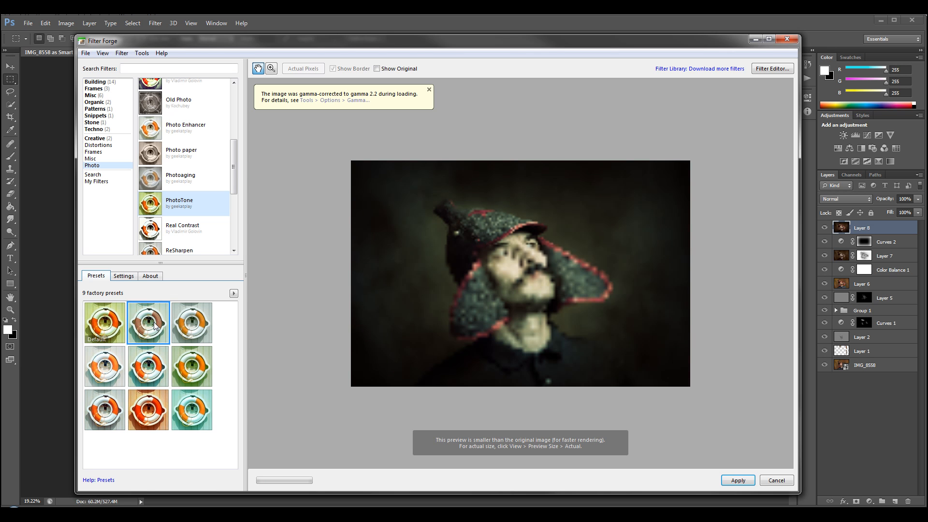
left_click(736, 480)
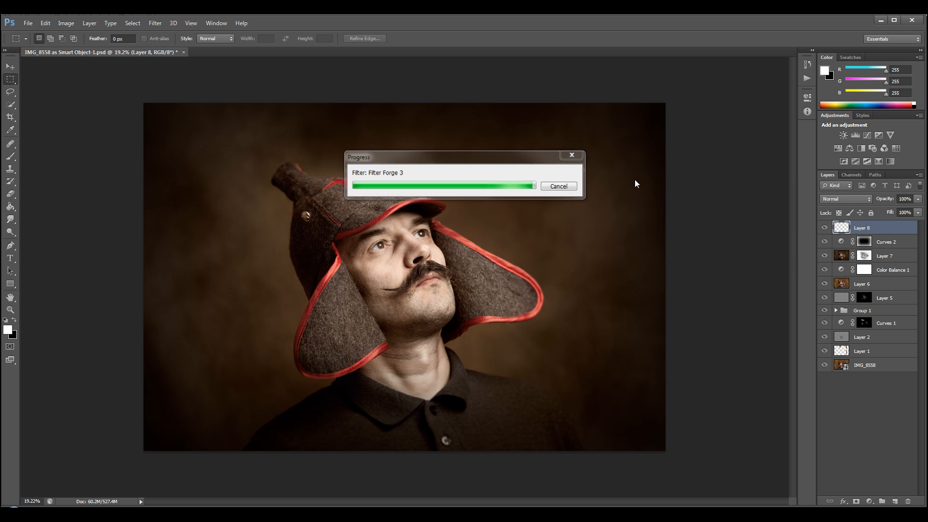
left_click_drag(918, 212, 887, 226)
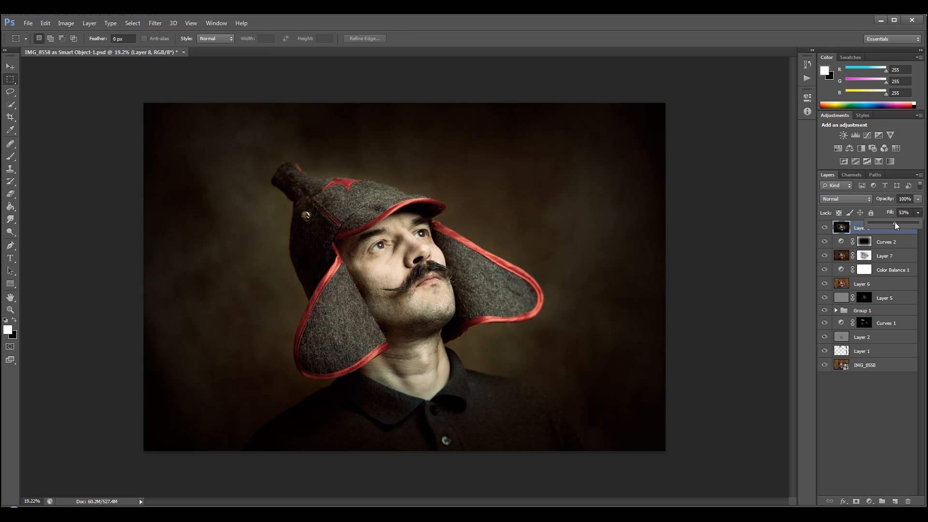
mouse_move(892, 226)
left_mouse_down()
mouse_move(918, 225)
mouse_move(876, 223)
mouse_move(892, 223)
left_mouse_up()
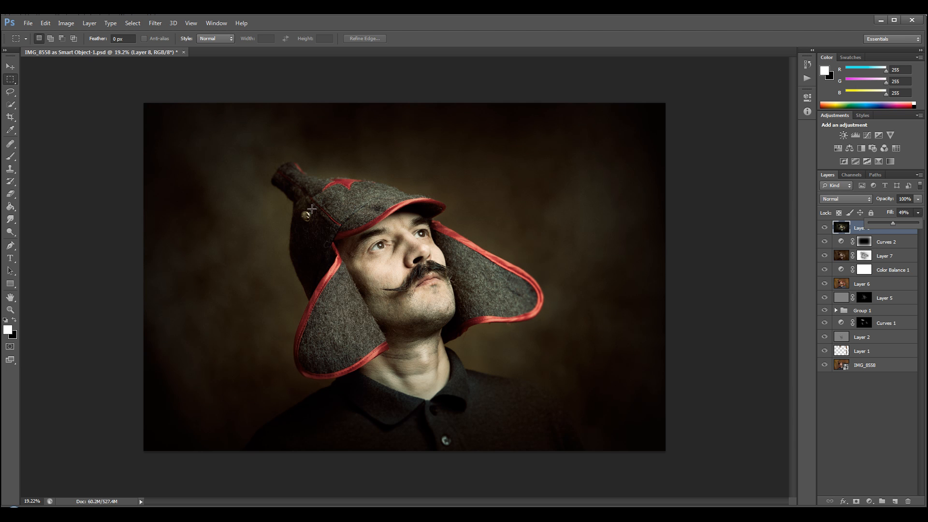